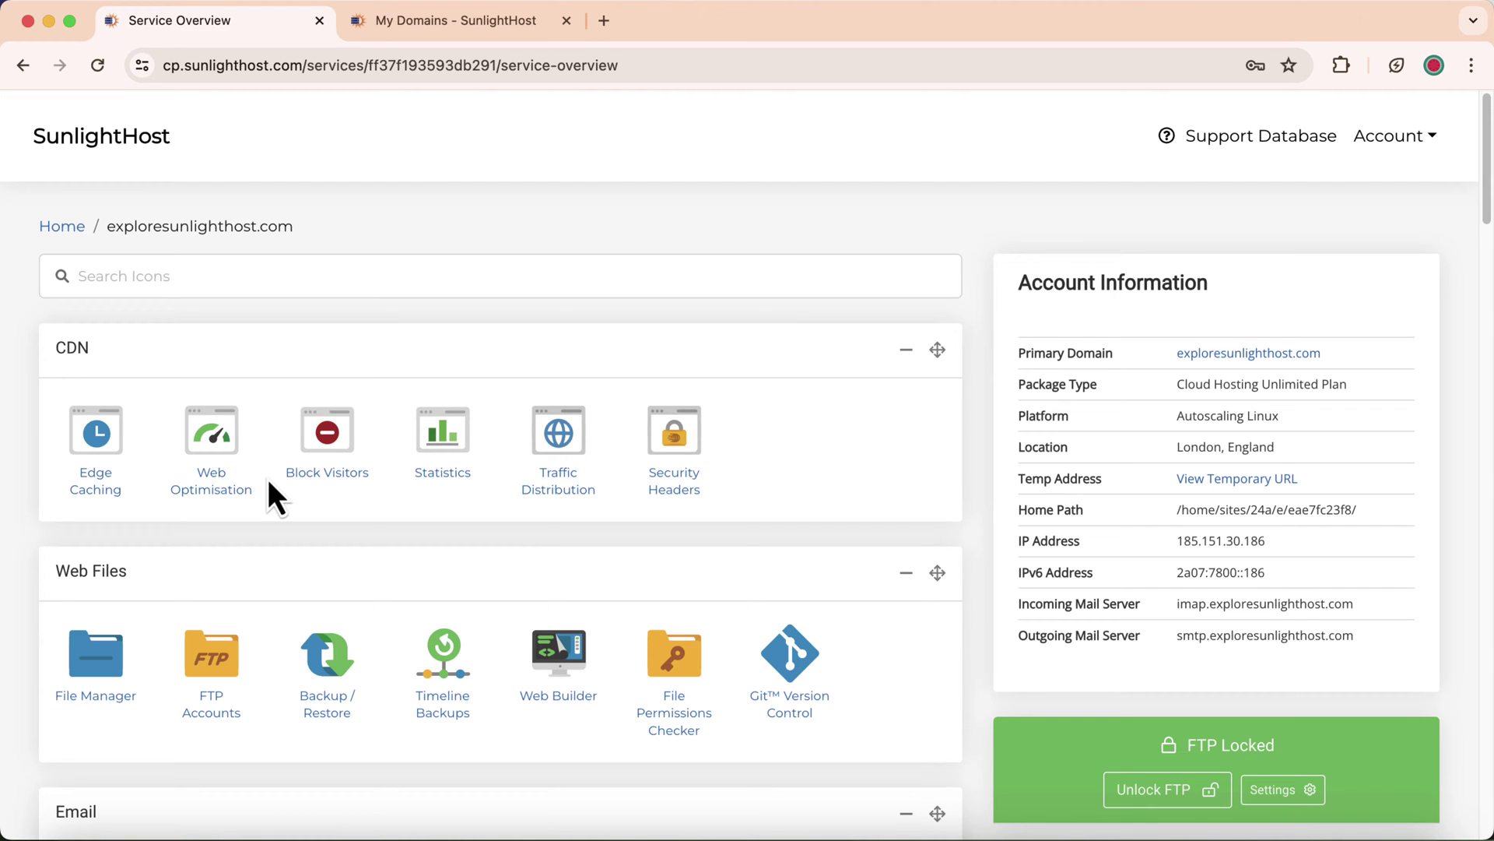
# Open the Manage Domains page for the exploresunlighthost.com hosting package and go to its domain list.
pyautogui.scroll(-10, 268, 481)
pyautogui.scroll(-5, 268, 479)
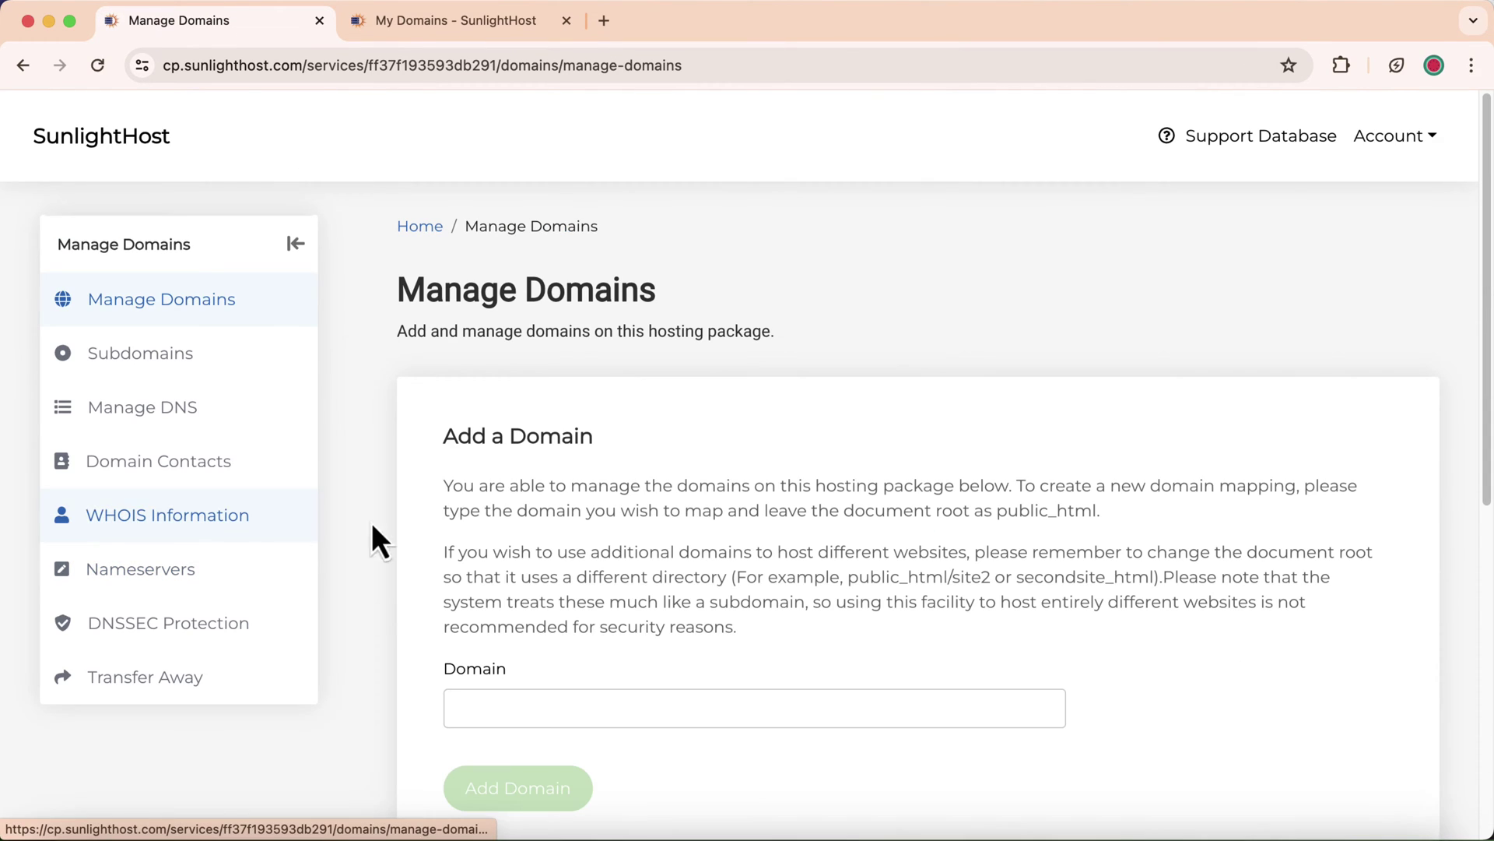
pyautogui.scroll(-7, 533, 502)
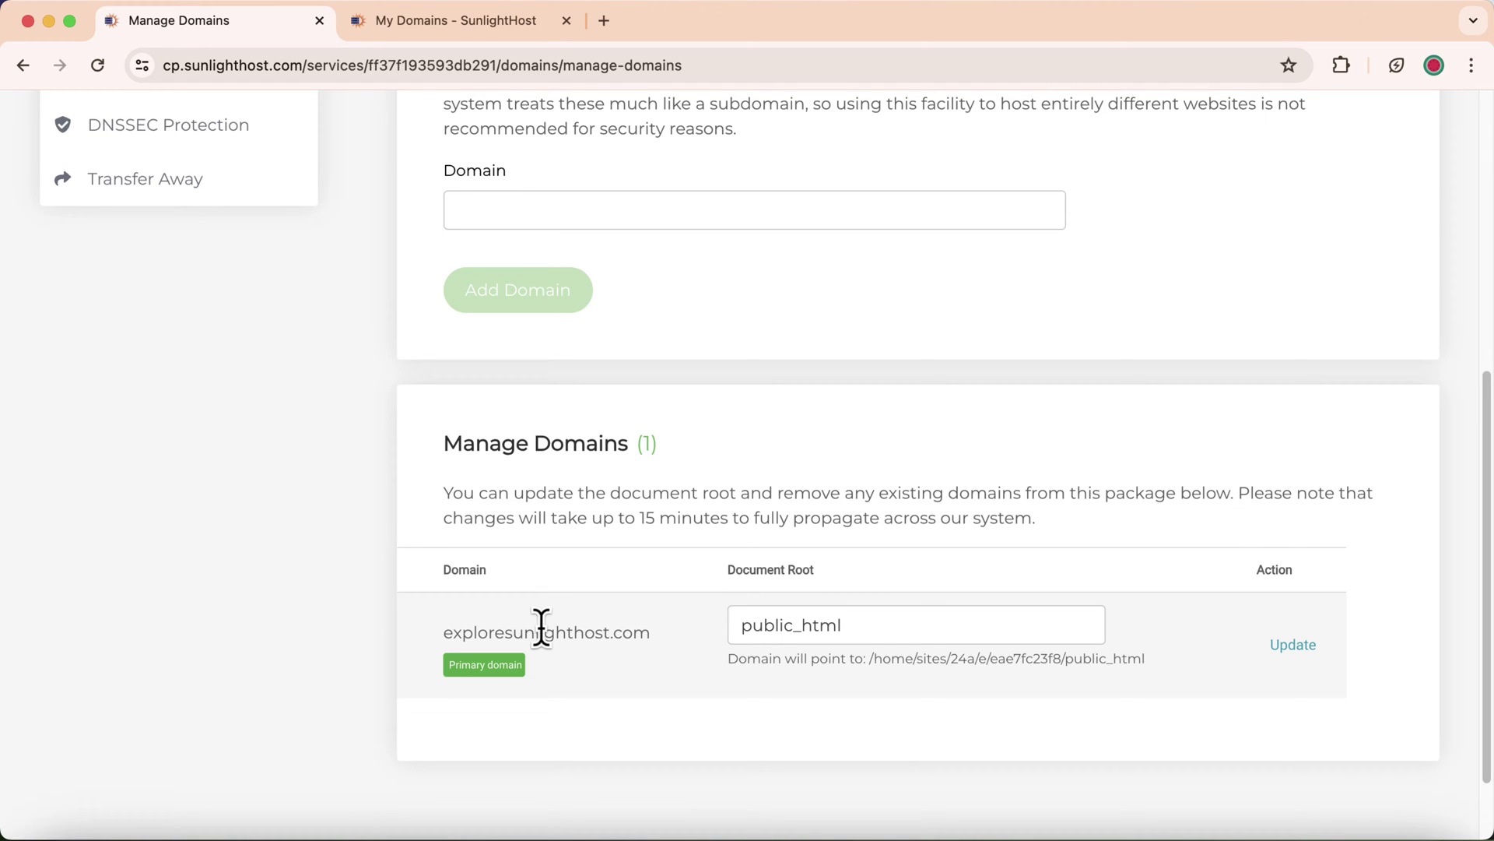
# Compare the package's domains with the client area's My Domains list and copy the name exploresunlighthost.in from there.
pyautogui.click(436, 23)
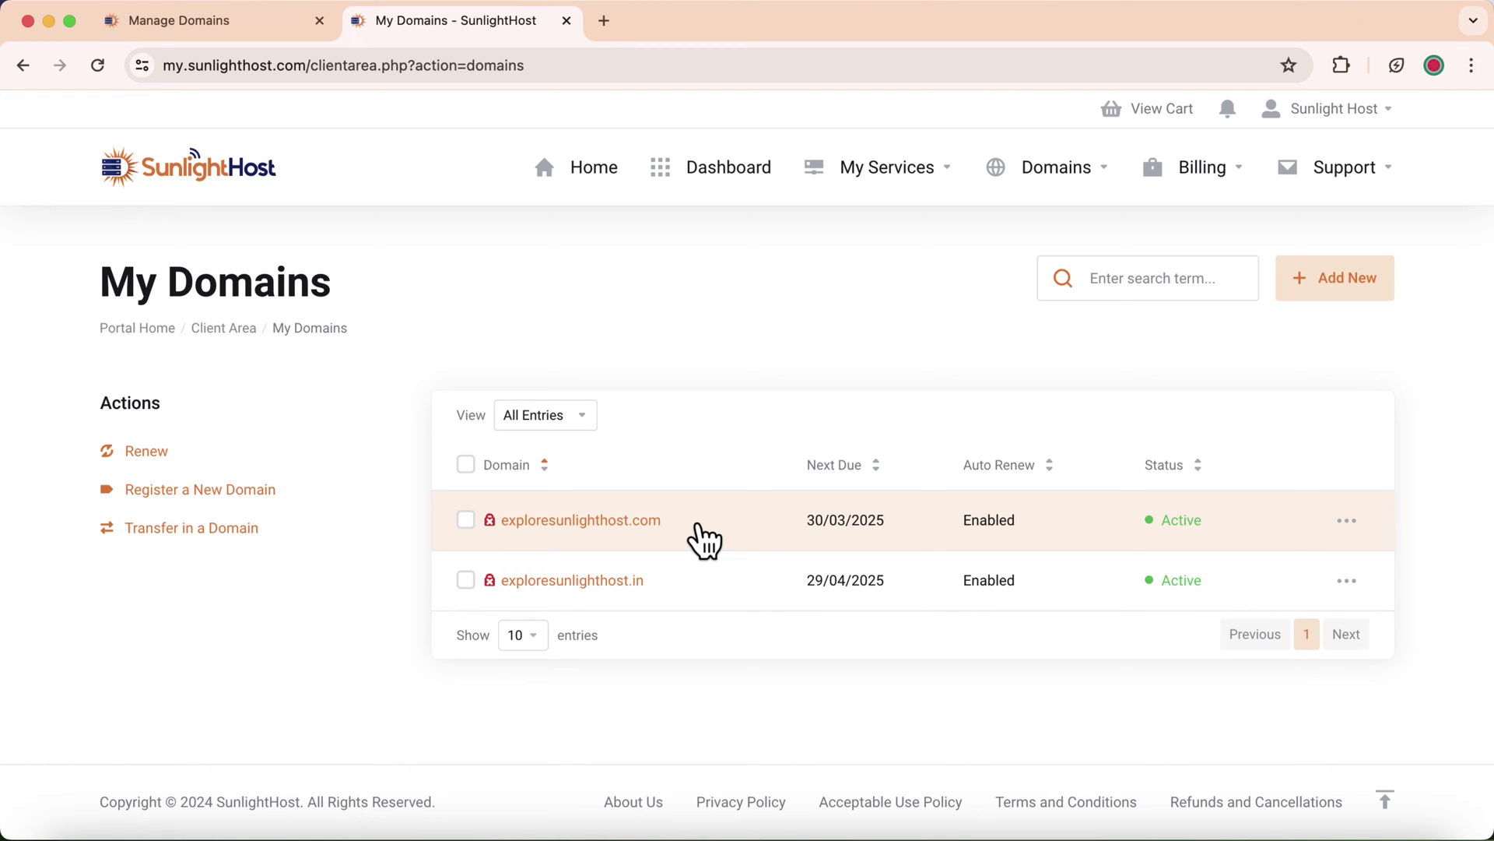
pyautogui.click(208, 31)
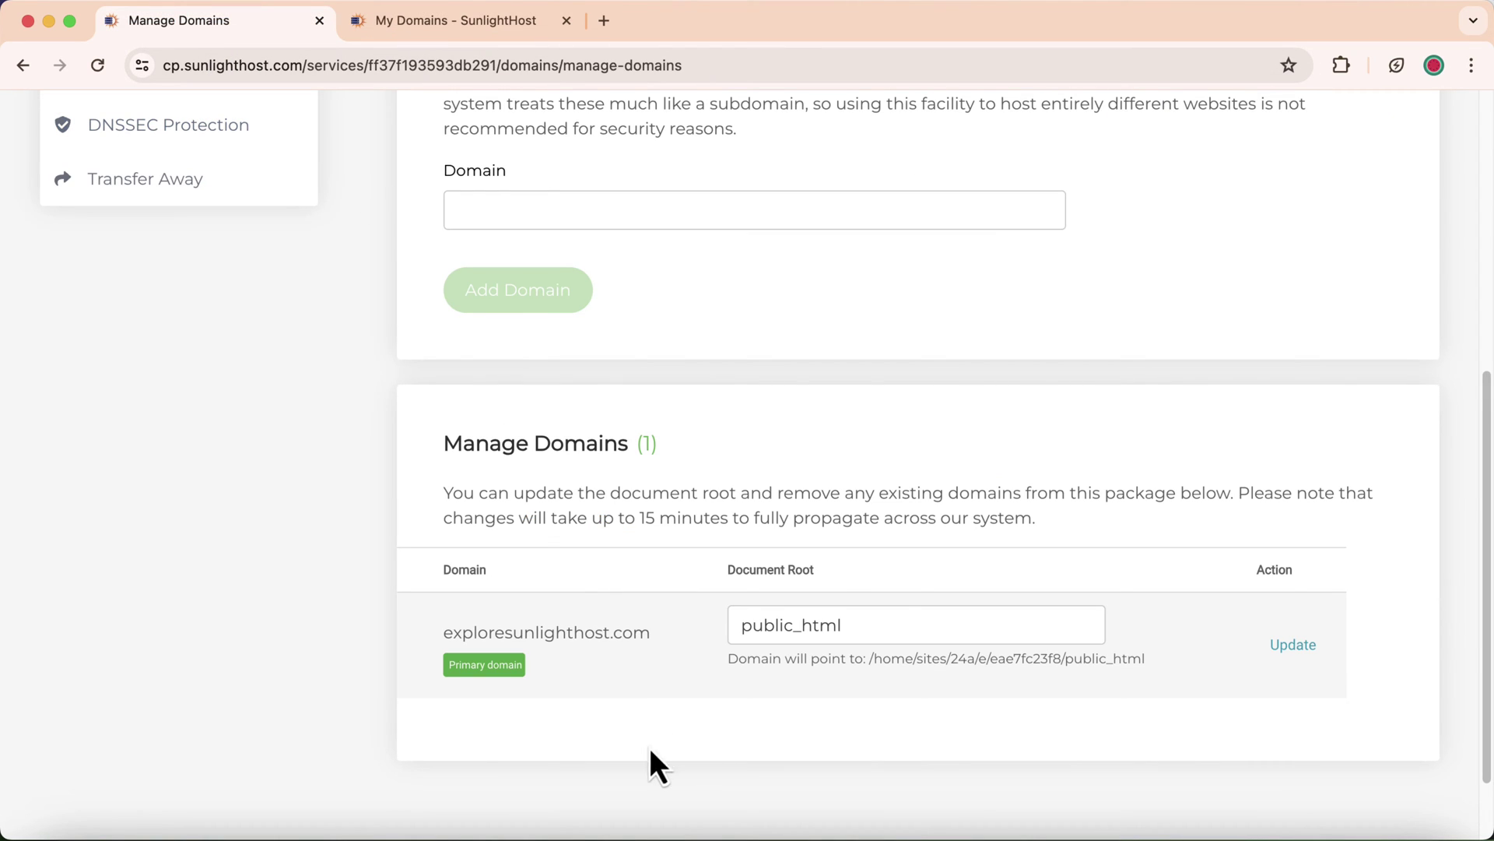
pyautogui.click(461, 23)
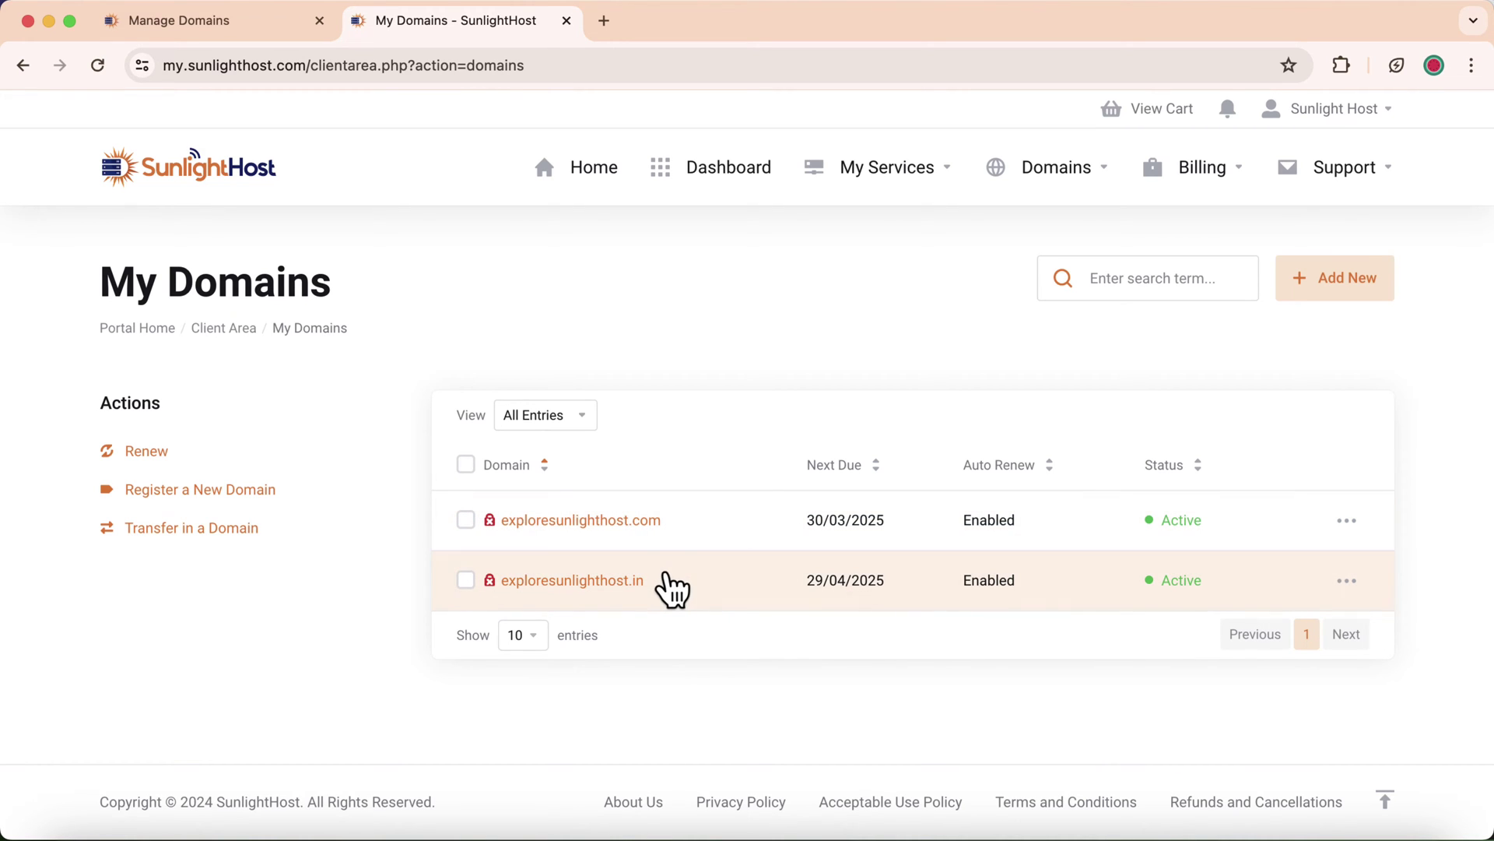
pyautogui.moveTo(658, 582); pyautogui.dragTo(506, 597)
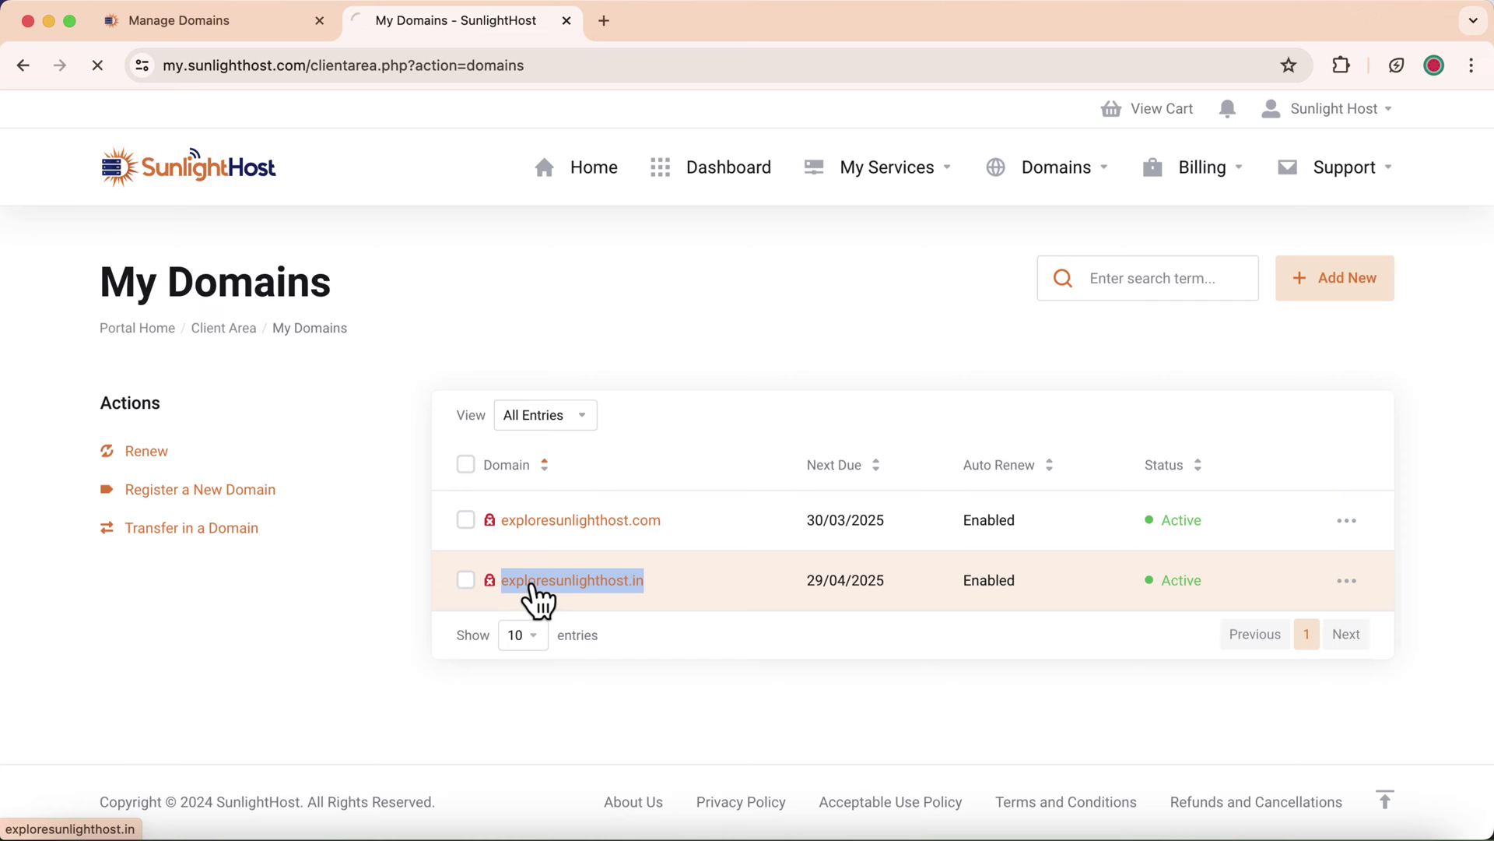
pyautogui.rightClick(534, 600)
pyautogui.click(562, 646)
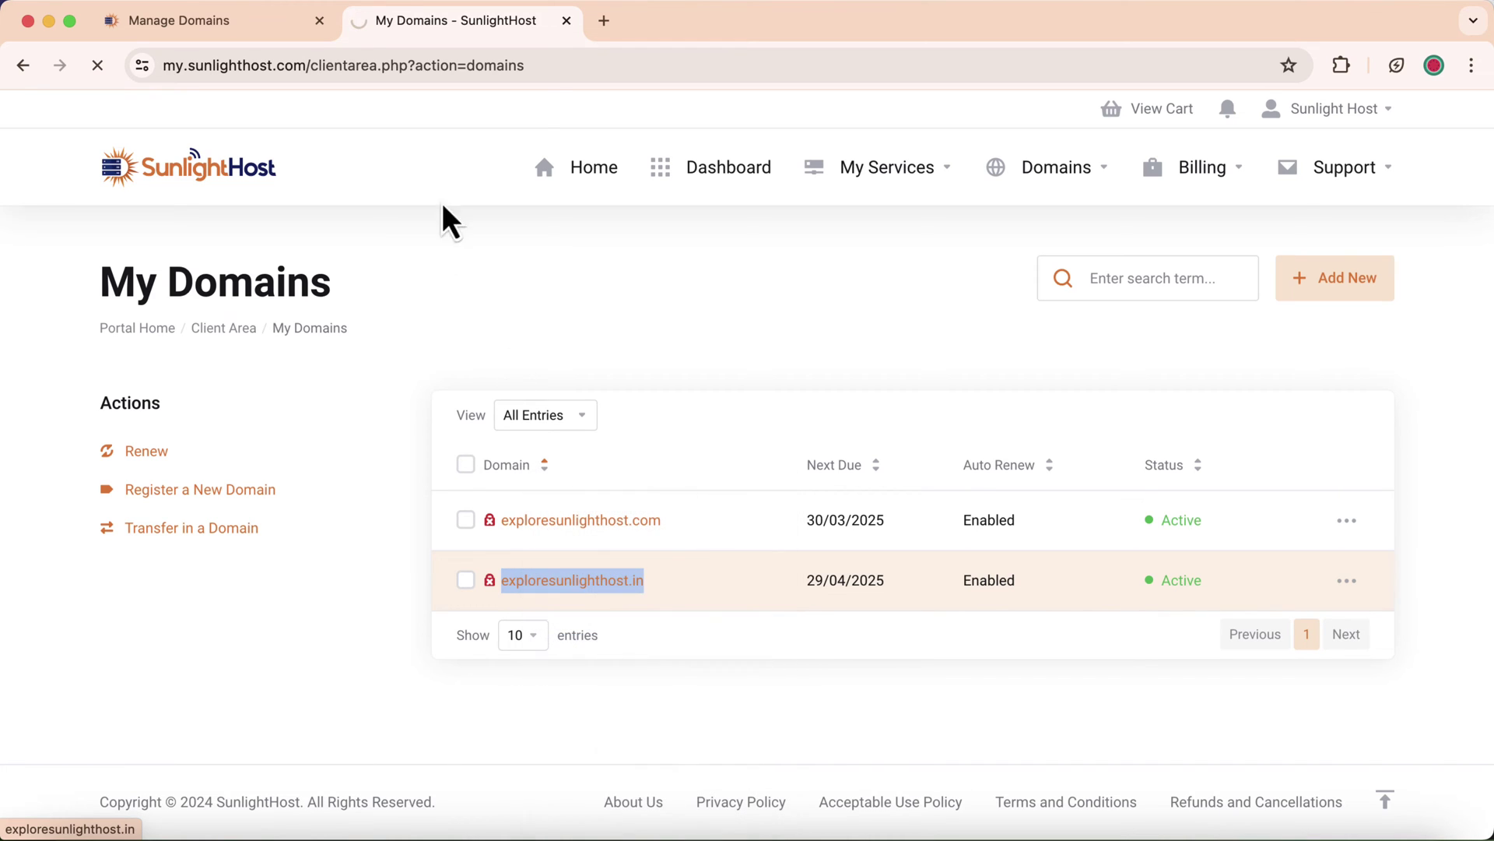
# Add the copied domain exploresunlighthost.in to the hosting package and check its entry in the managed domains list.
pyautogui.click(196, 29)
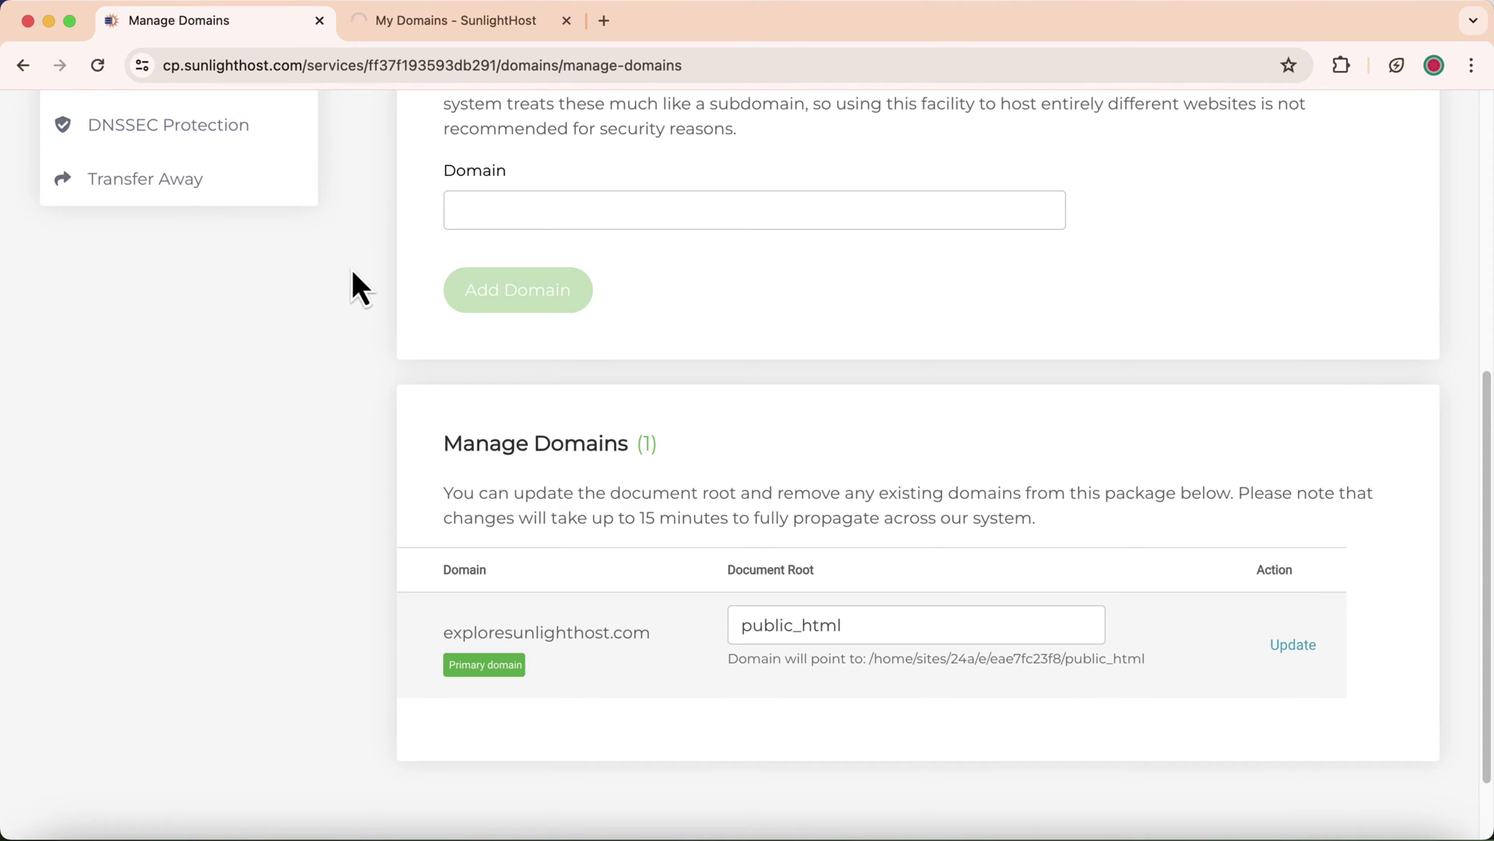
pyautogui.scroll(3, 357, 272)
pyautogui.scroll(-2, 357, 273)
pyautogui.scroll(-2, 389, 264)
pyautogui.scroll(2, 467, 269)
pyautogui.rightClick(510, 296)
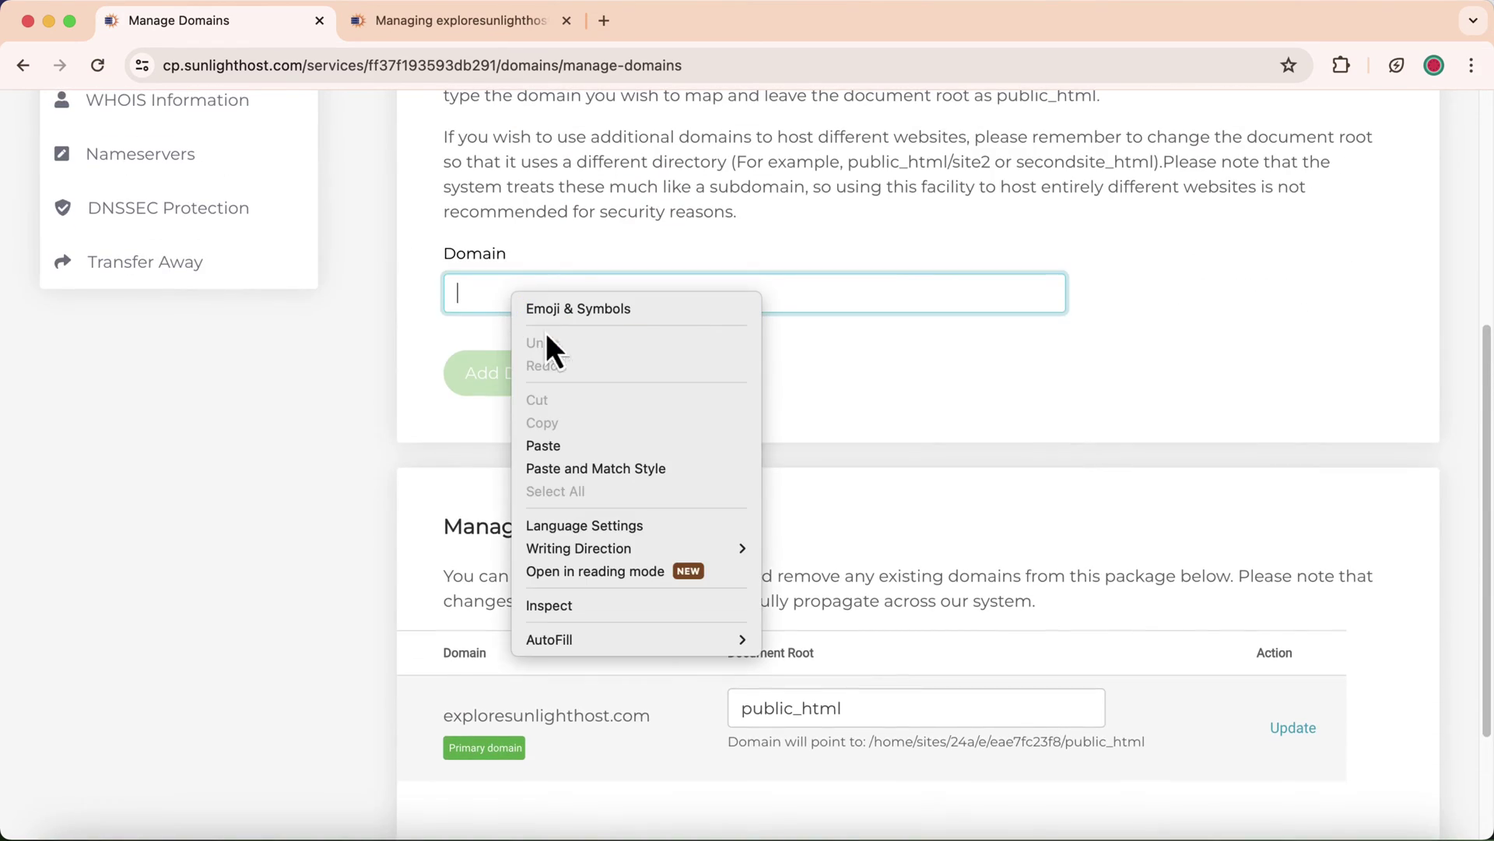
pyautogui.click(582, 451)
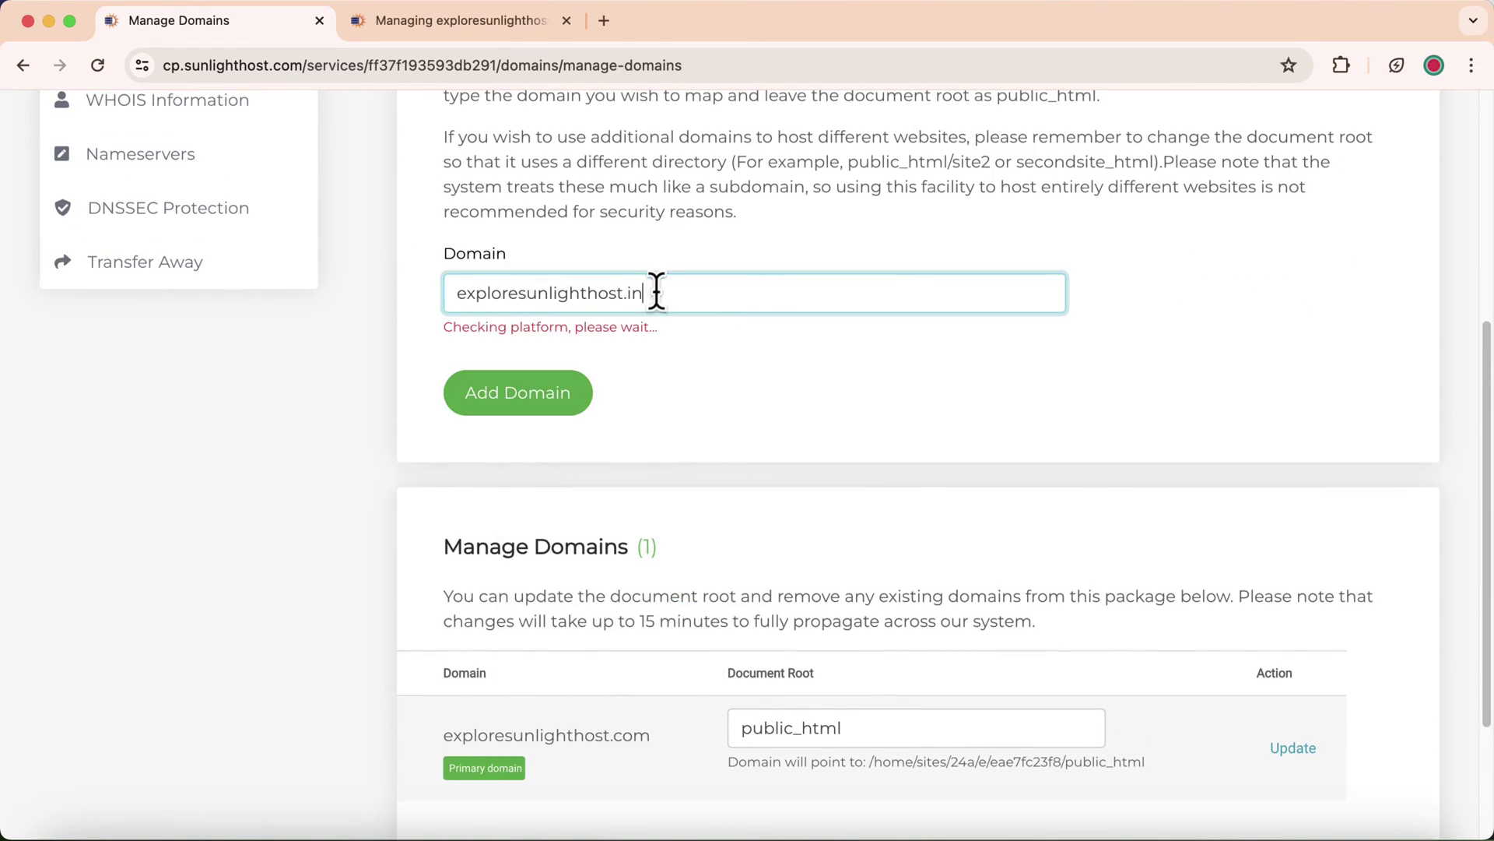
pyautogui.click(535, 386)
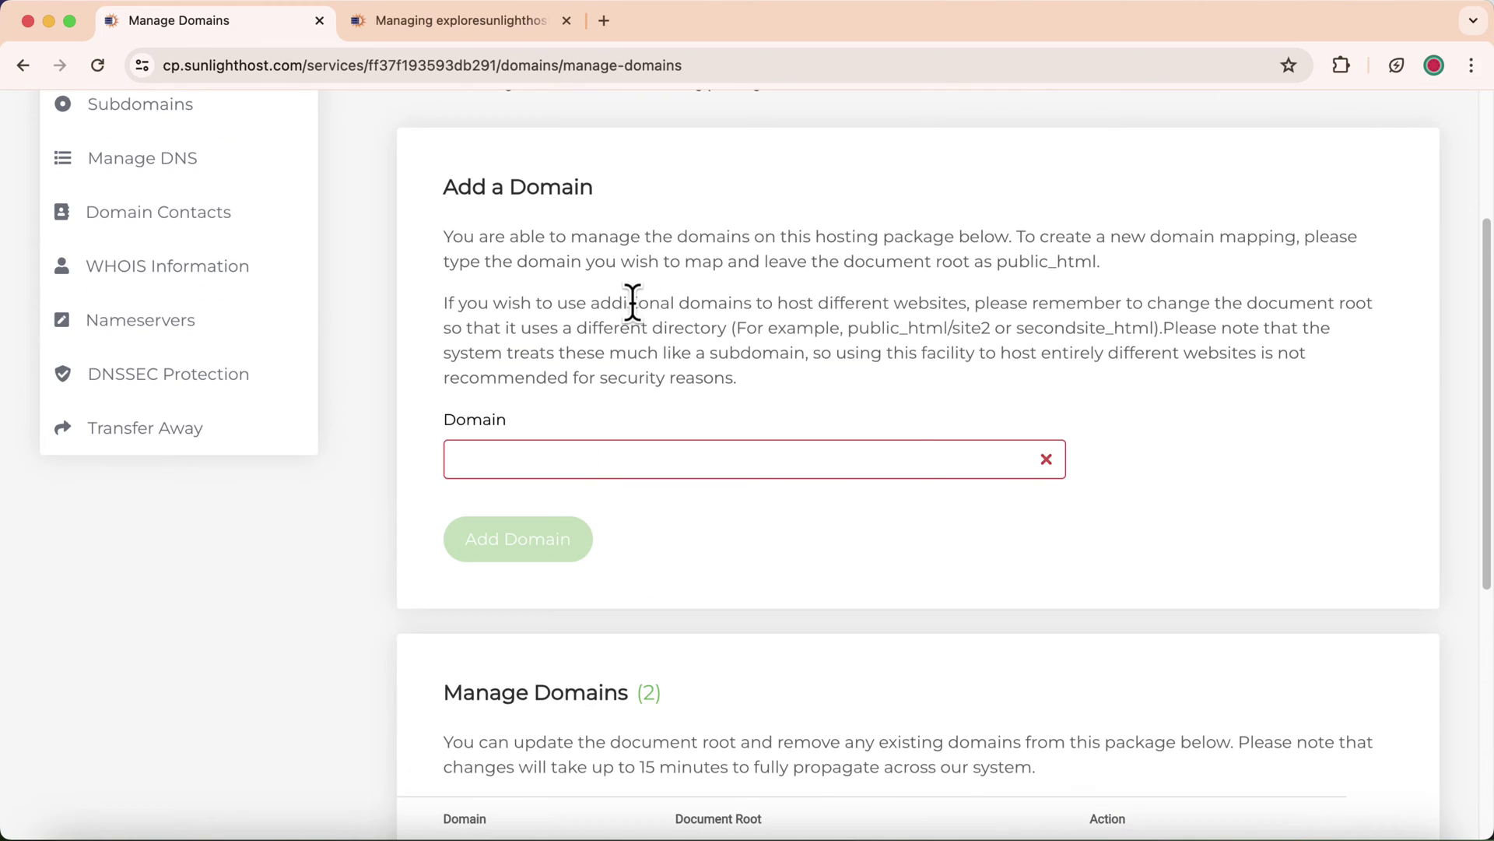
pyautogui.scroll(-1, 743, 307)
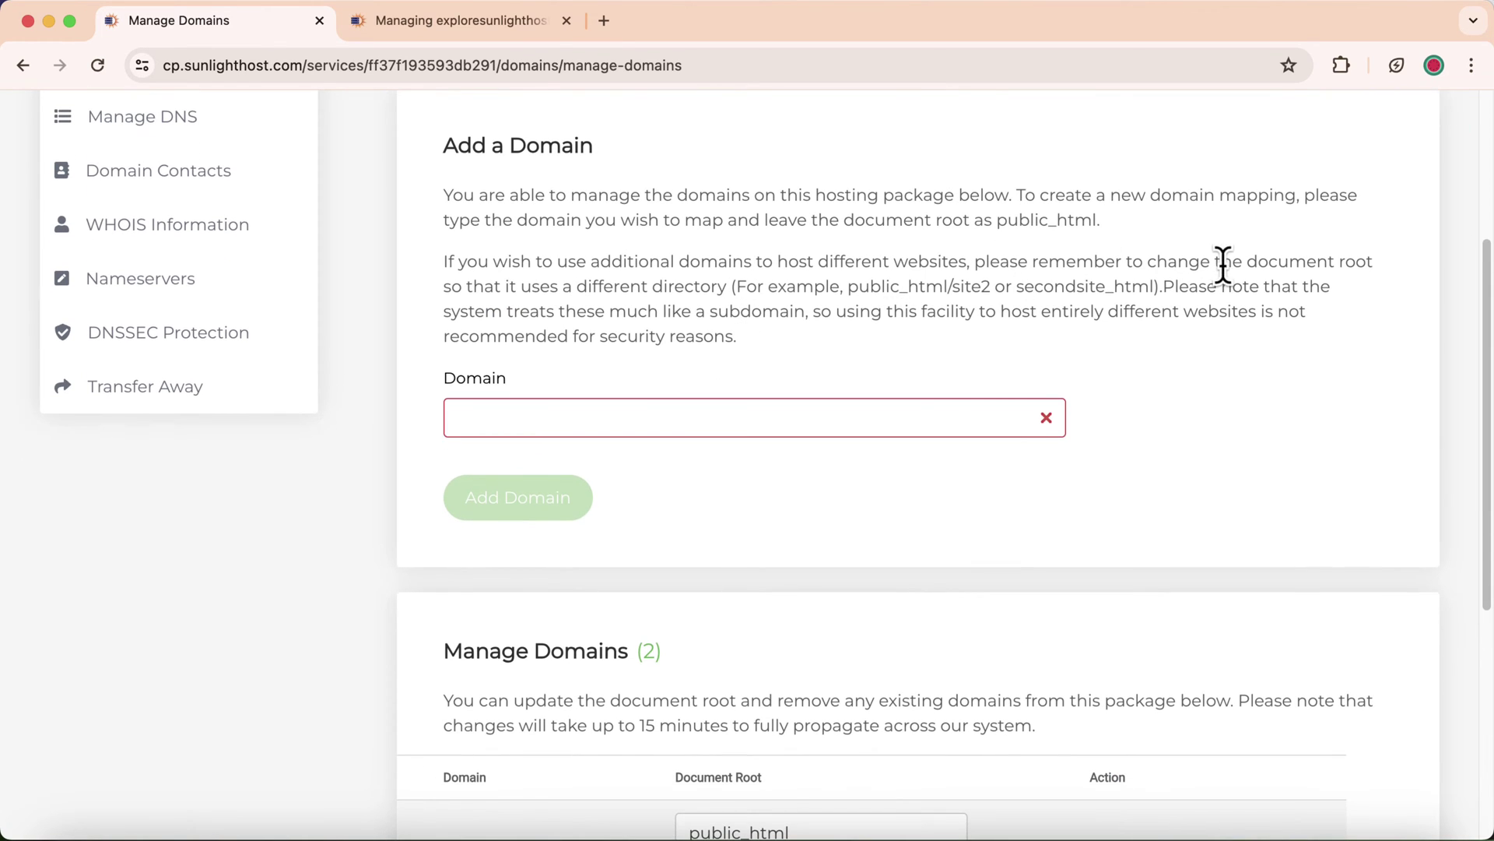
pyautogui.scroll(-5, 854, 316)
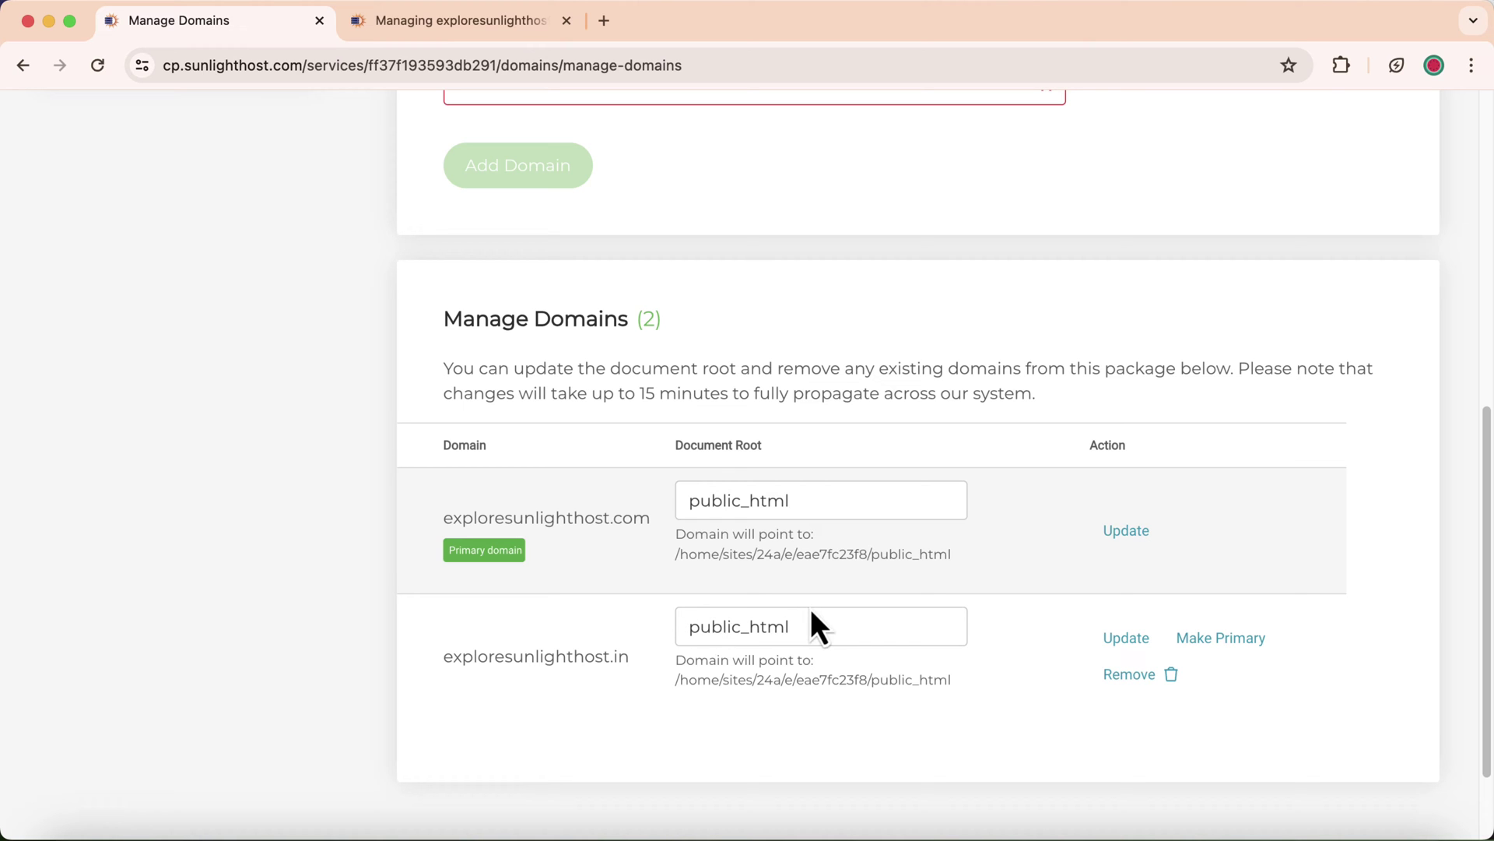
# Open the hosting package's overview in a new tab, go to its File Manager and display the files as a detailed list.
pyautogui.scroll(10, 760, 628)
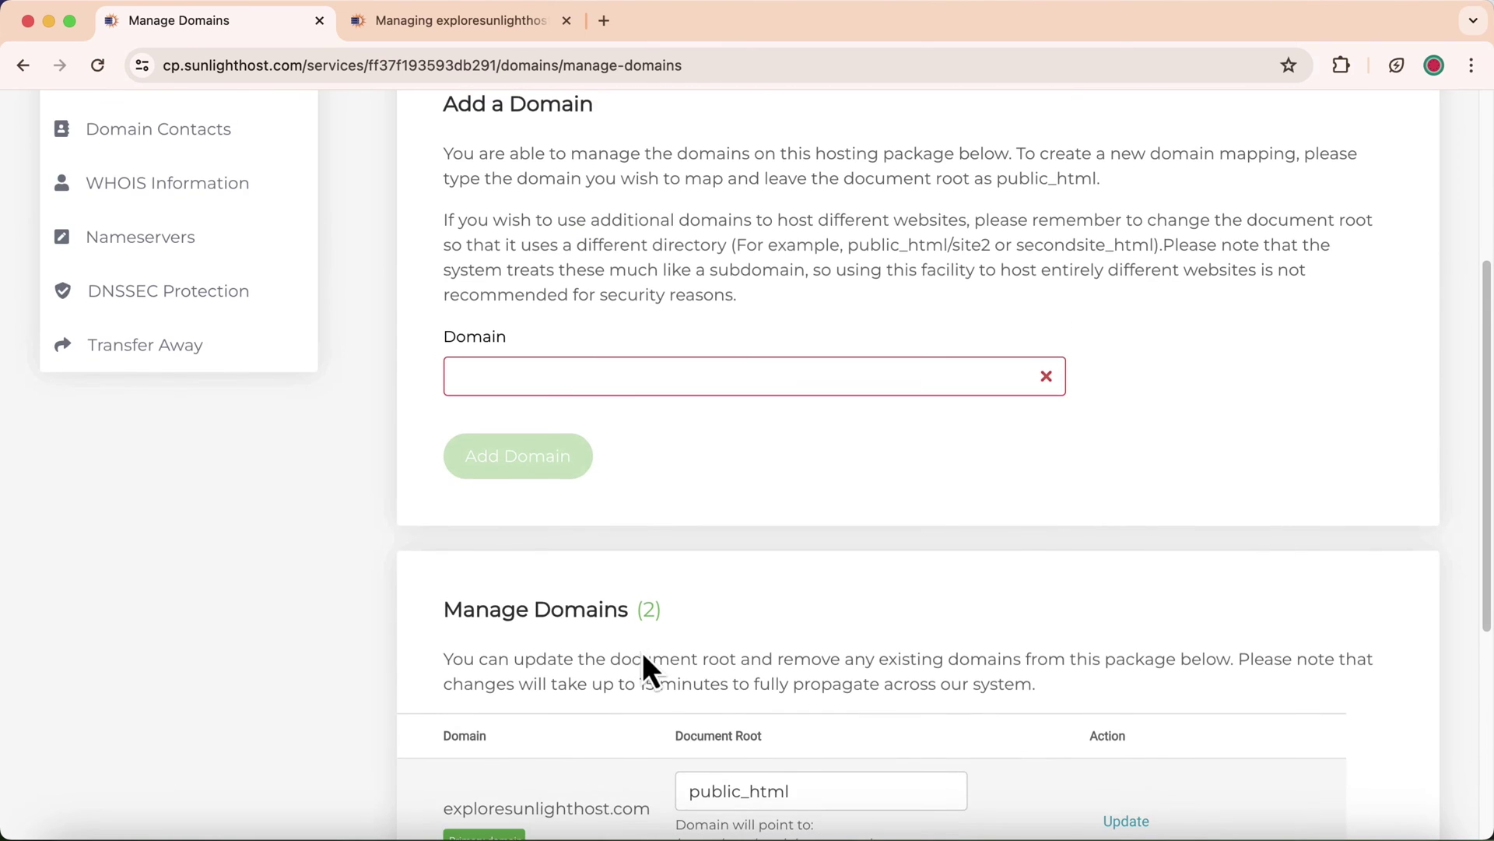
pyautogui.rightClick(419, 227)
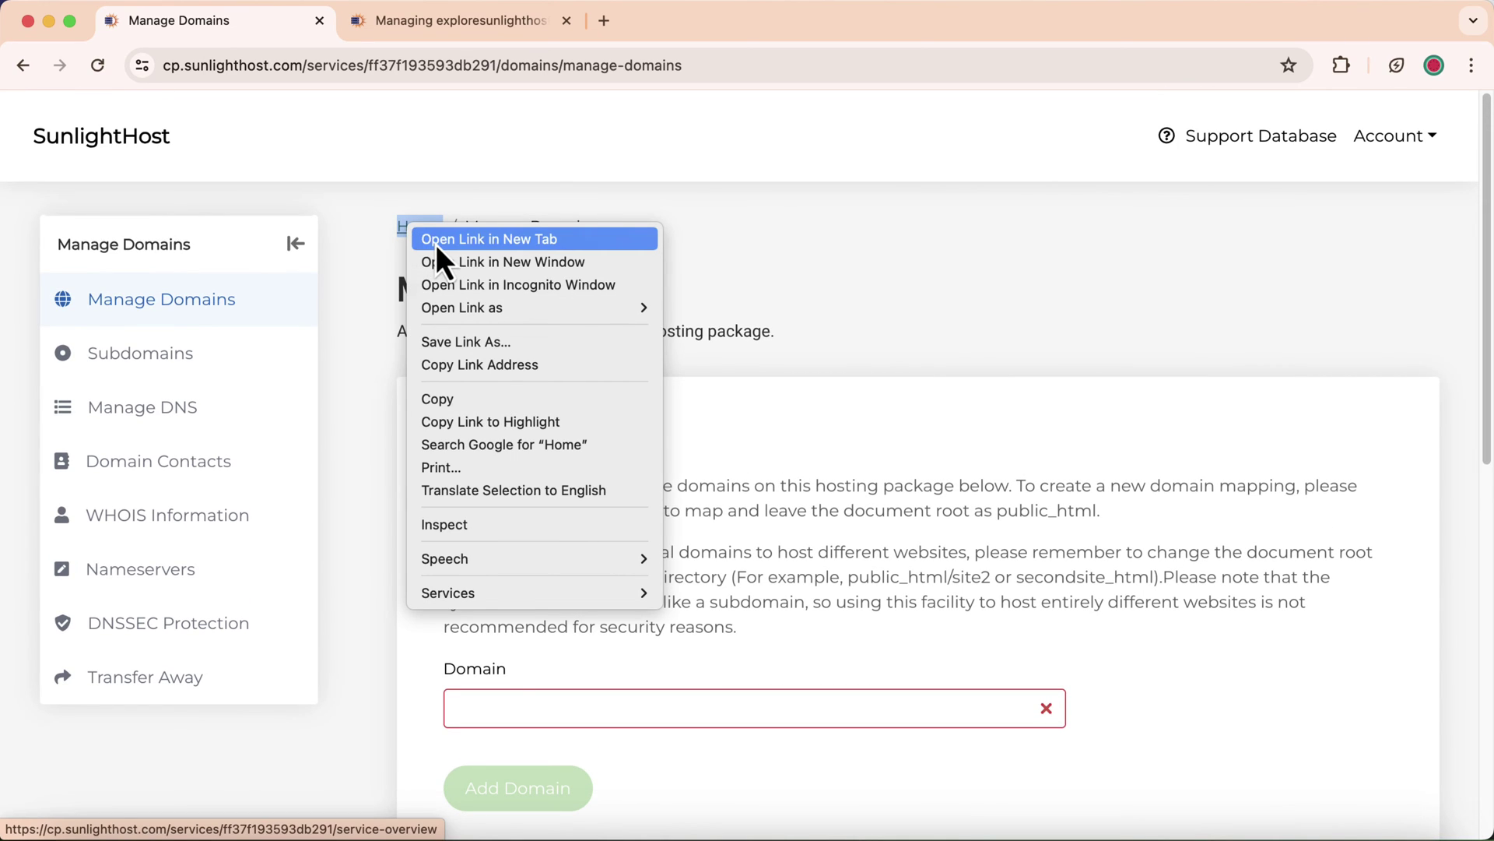
pyautogui.click(436, 245)
pyautogui.click(429, 31)
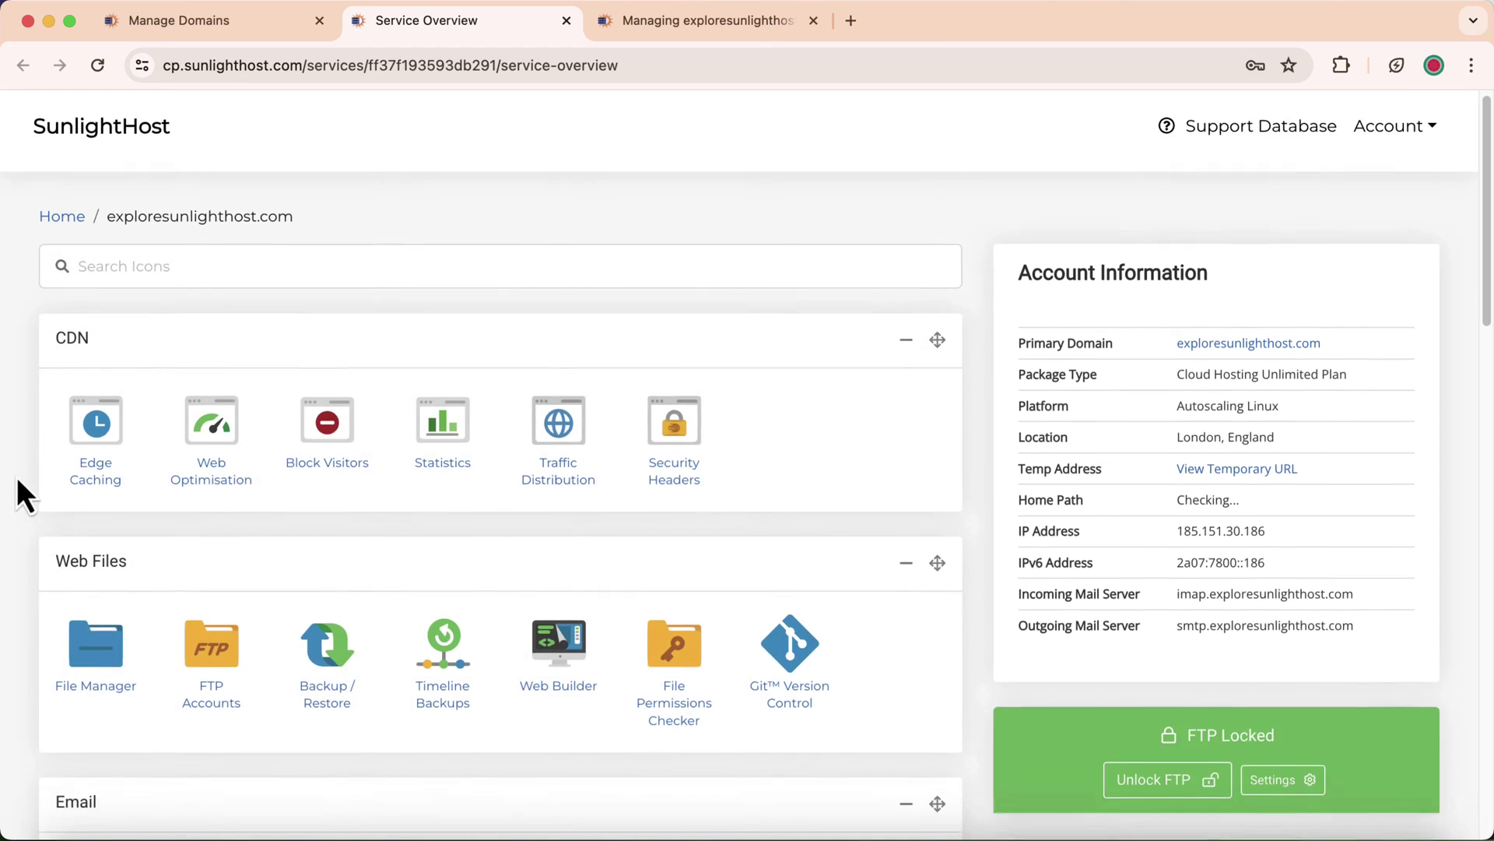
pyautogui.scroll(-3, 23, 477)
pyautogui.click(94, 448)
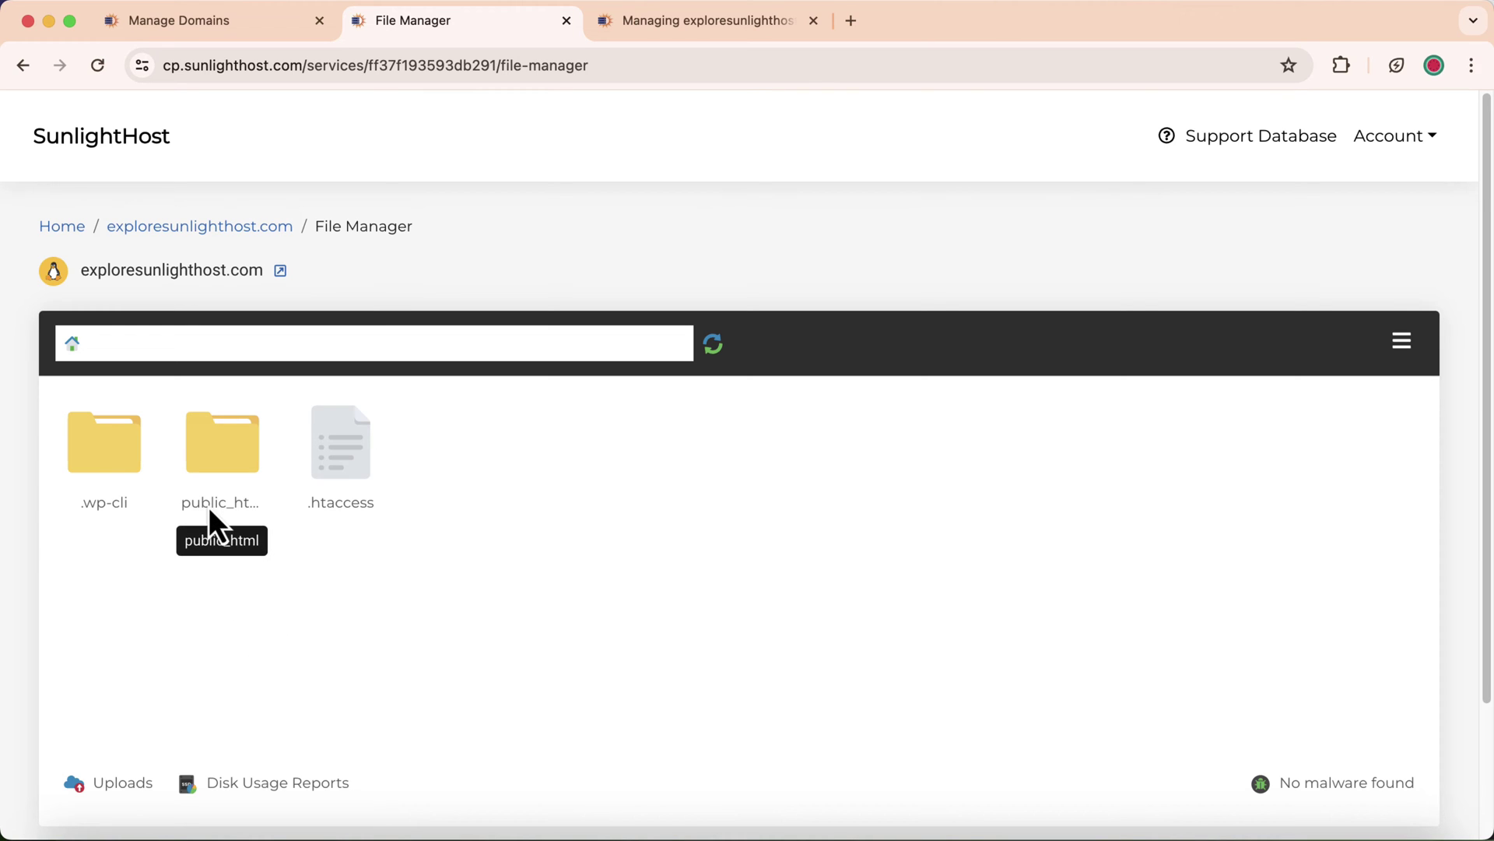
pyautogui.click(1401, 354)
pyautogui.click(1366, 354)
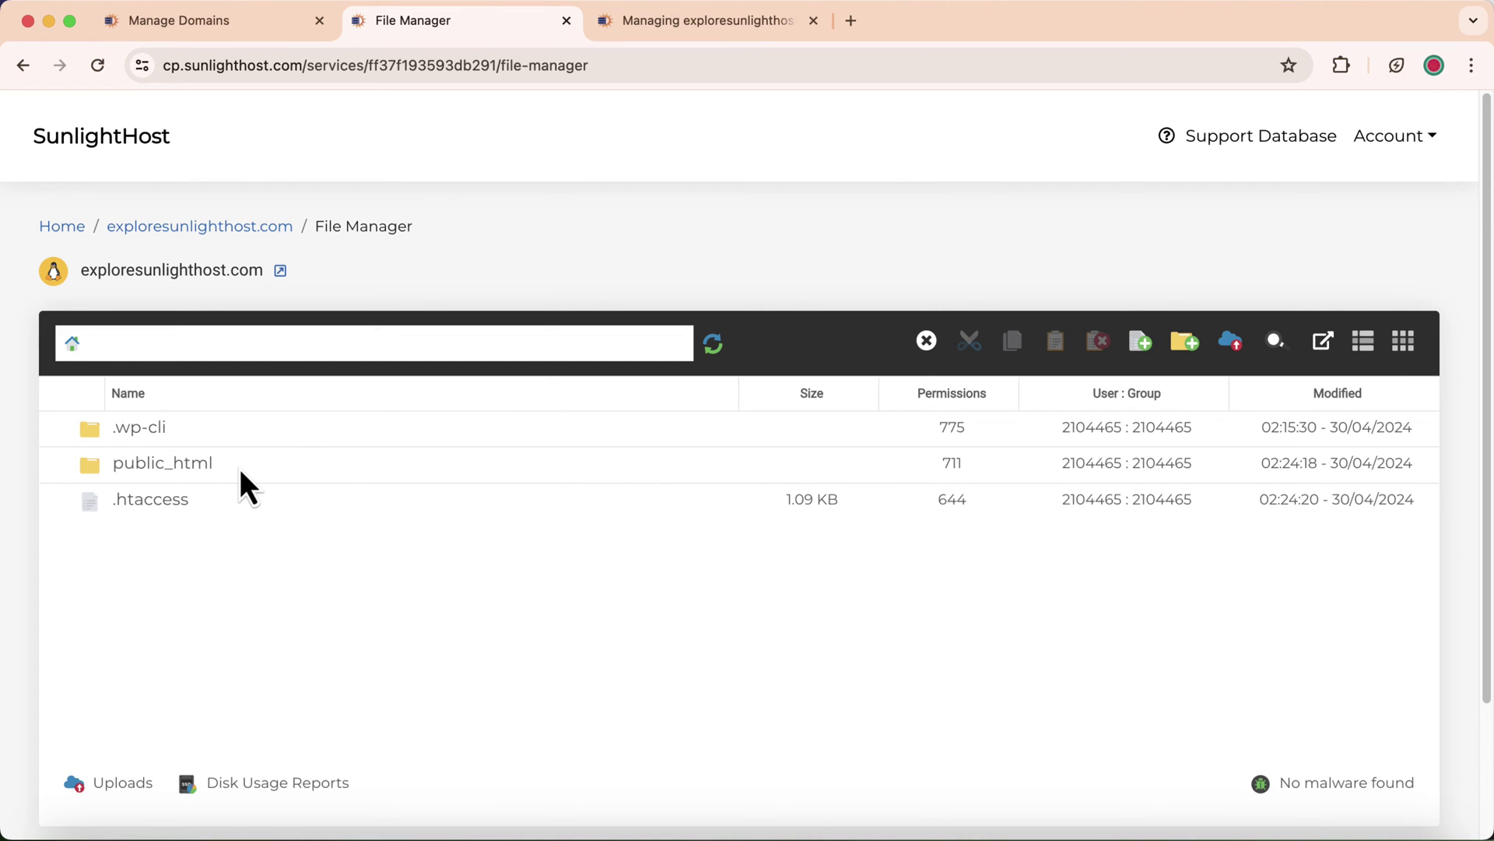
# Return to Manage Domains and change the document root of exploresunlighthost.in to public_html/eccc without saving.
pyautogui.click(227, 31)
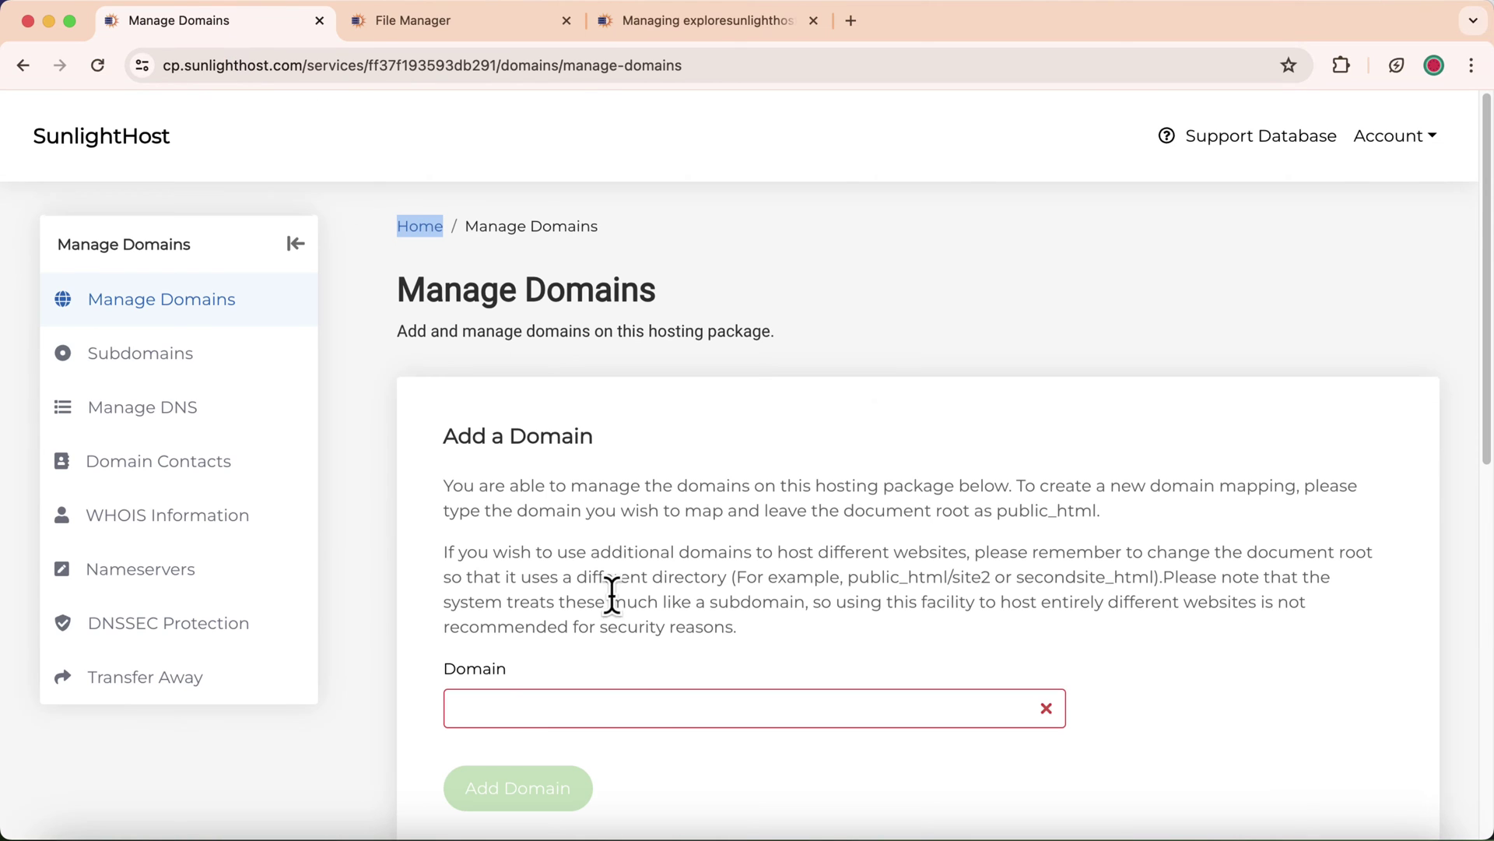
pyautogui.scroll(-6, 623, 639)
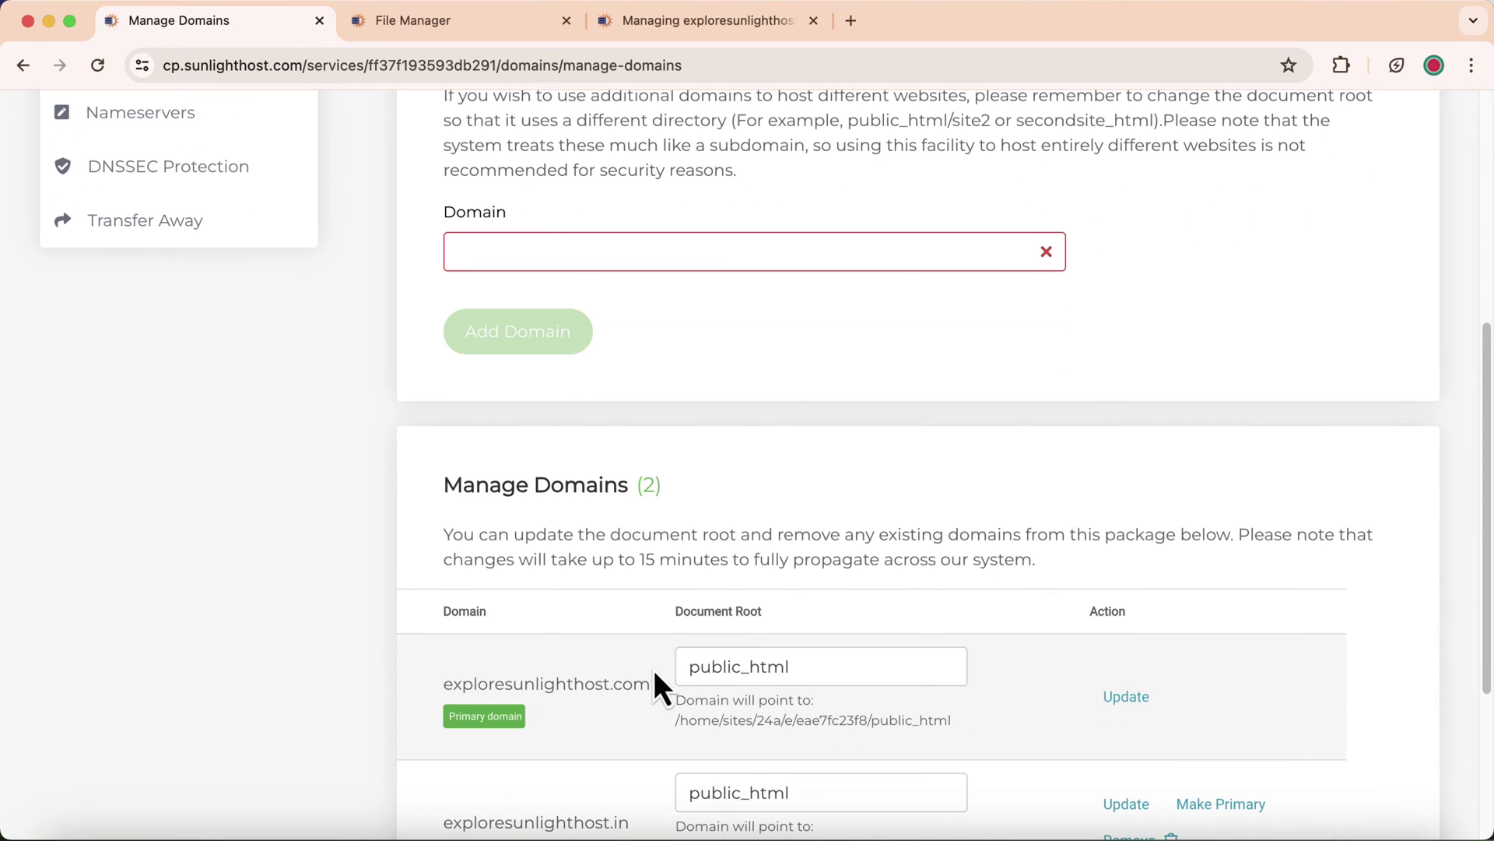
pyautogui.scroll(-1, 655, 685)
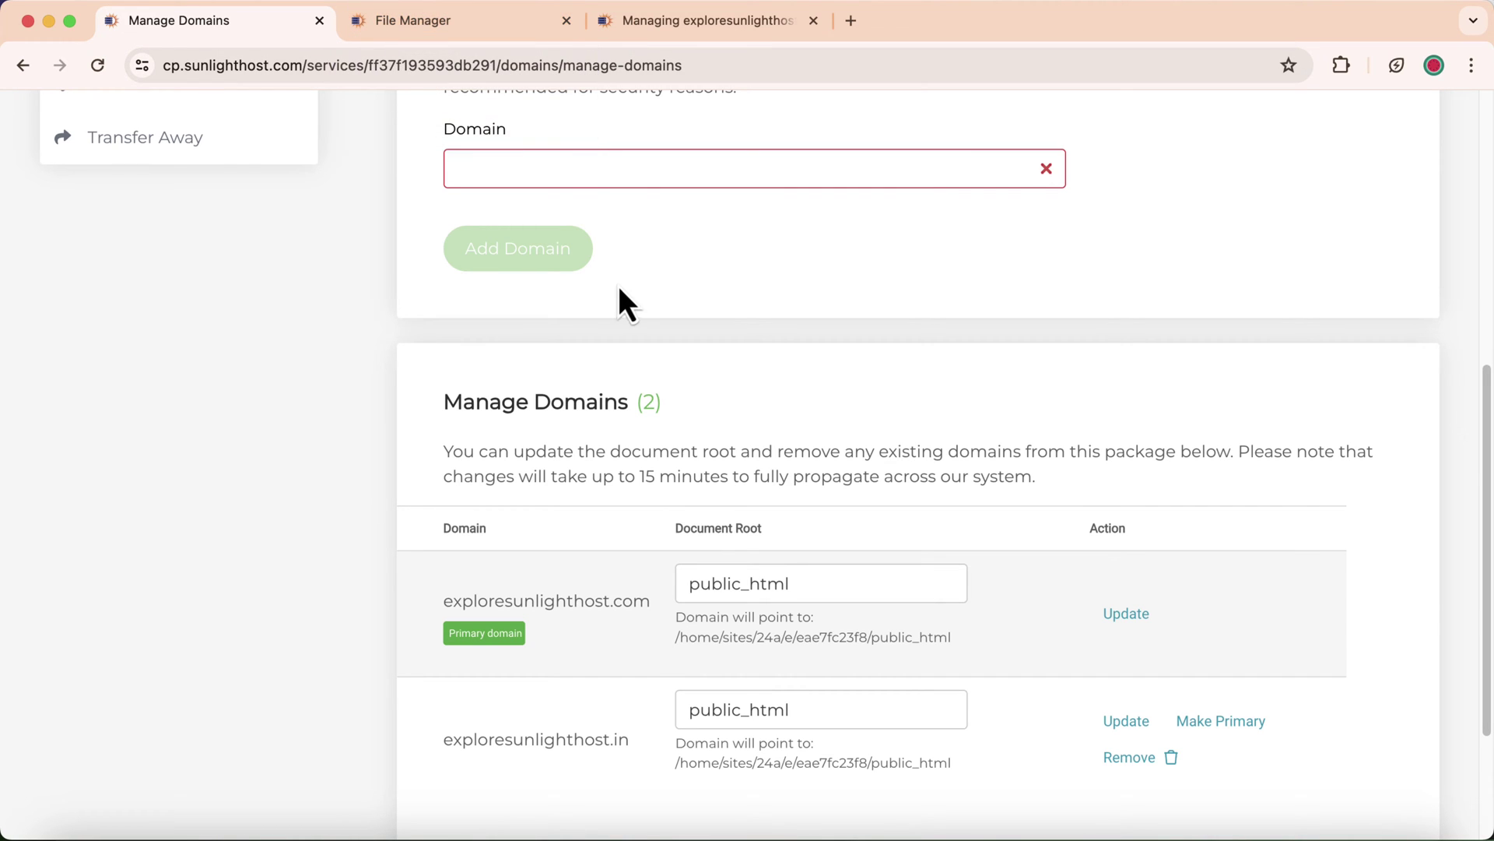
pyautogui.scroll(-2, 611, 327)
pyautogui.click(852, 545)
pyautogui.write('/e')
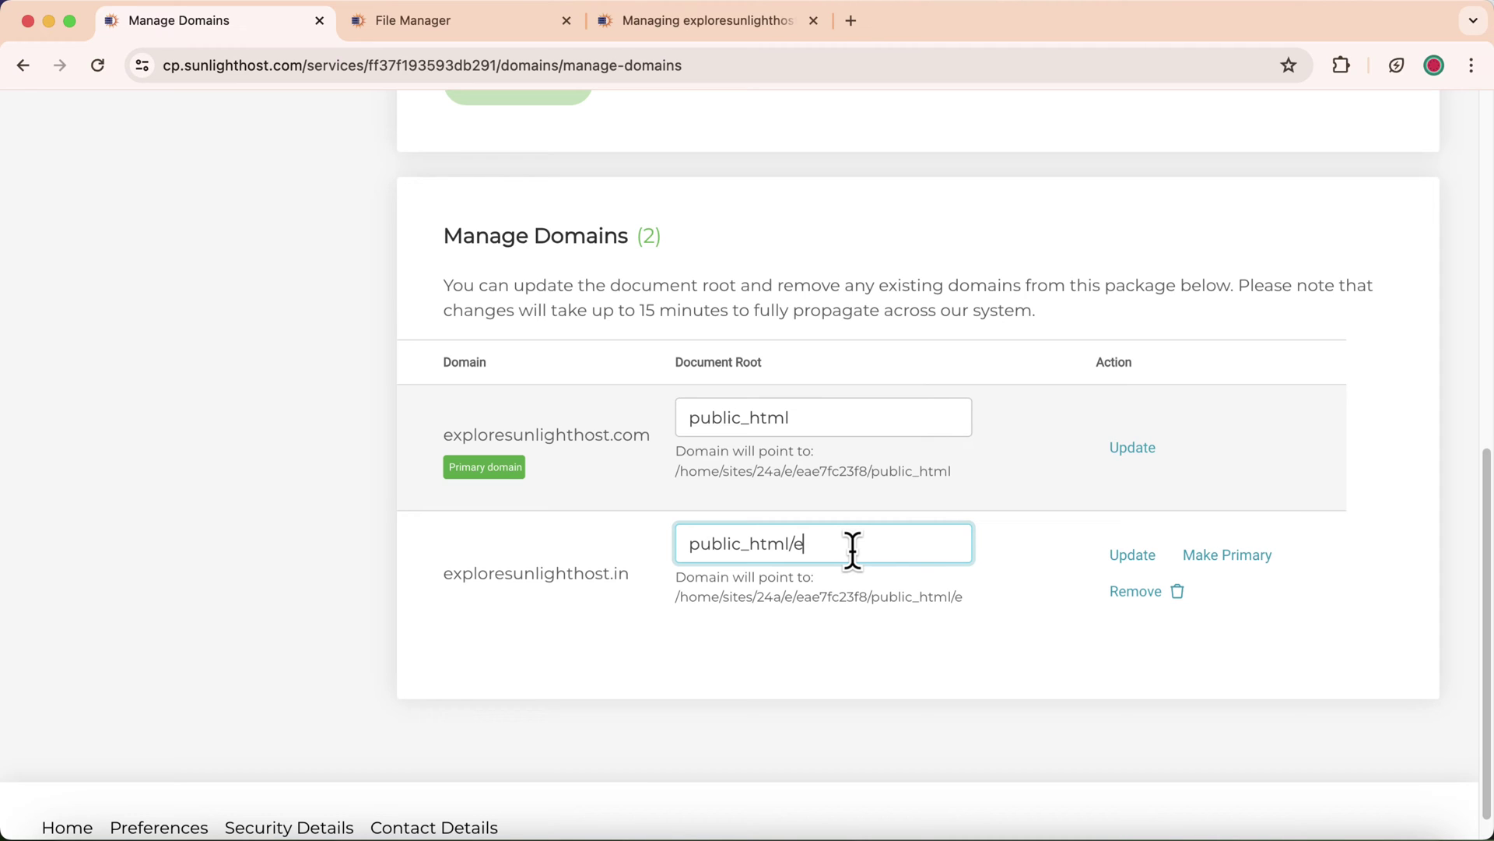
pyautogui.write('ccc')
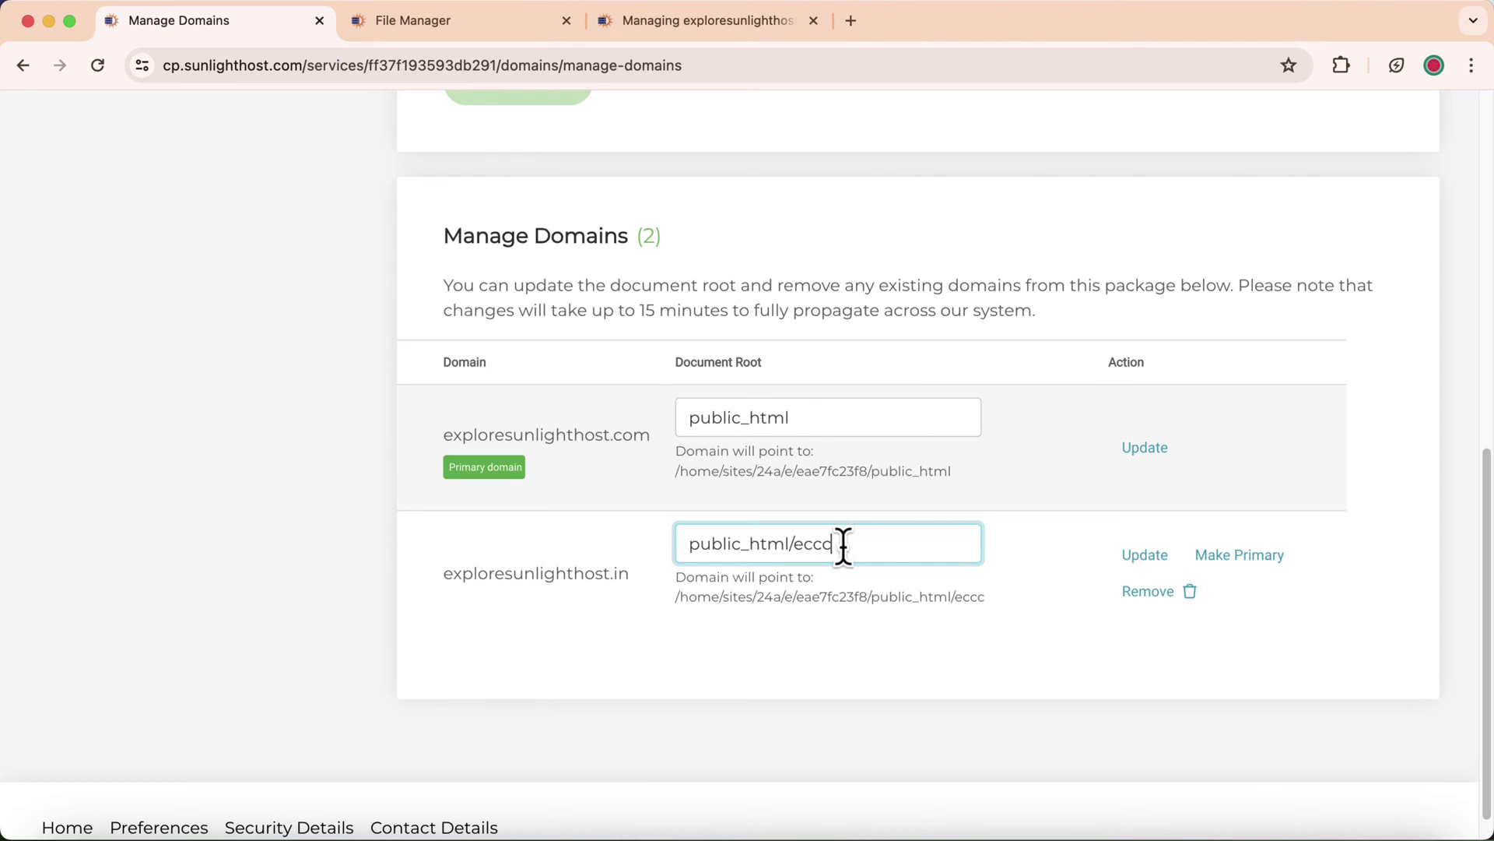
# Replace the eccc subfolder in the added domain's document root with the copied domain name, giving public_html/exploresunlighthost.in.
pyautogui.moveTo(799, 555); pyautogui.dragTo(857, 551)
pyautogui.moveTo(442, 576); pyautogui.dragTo(632, 579)
pyautogui.rightClick(590, 581)
pyautogui.click(619, 604)
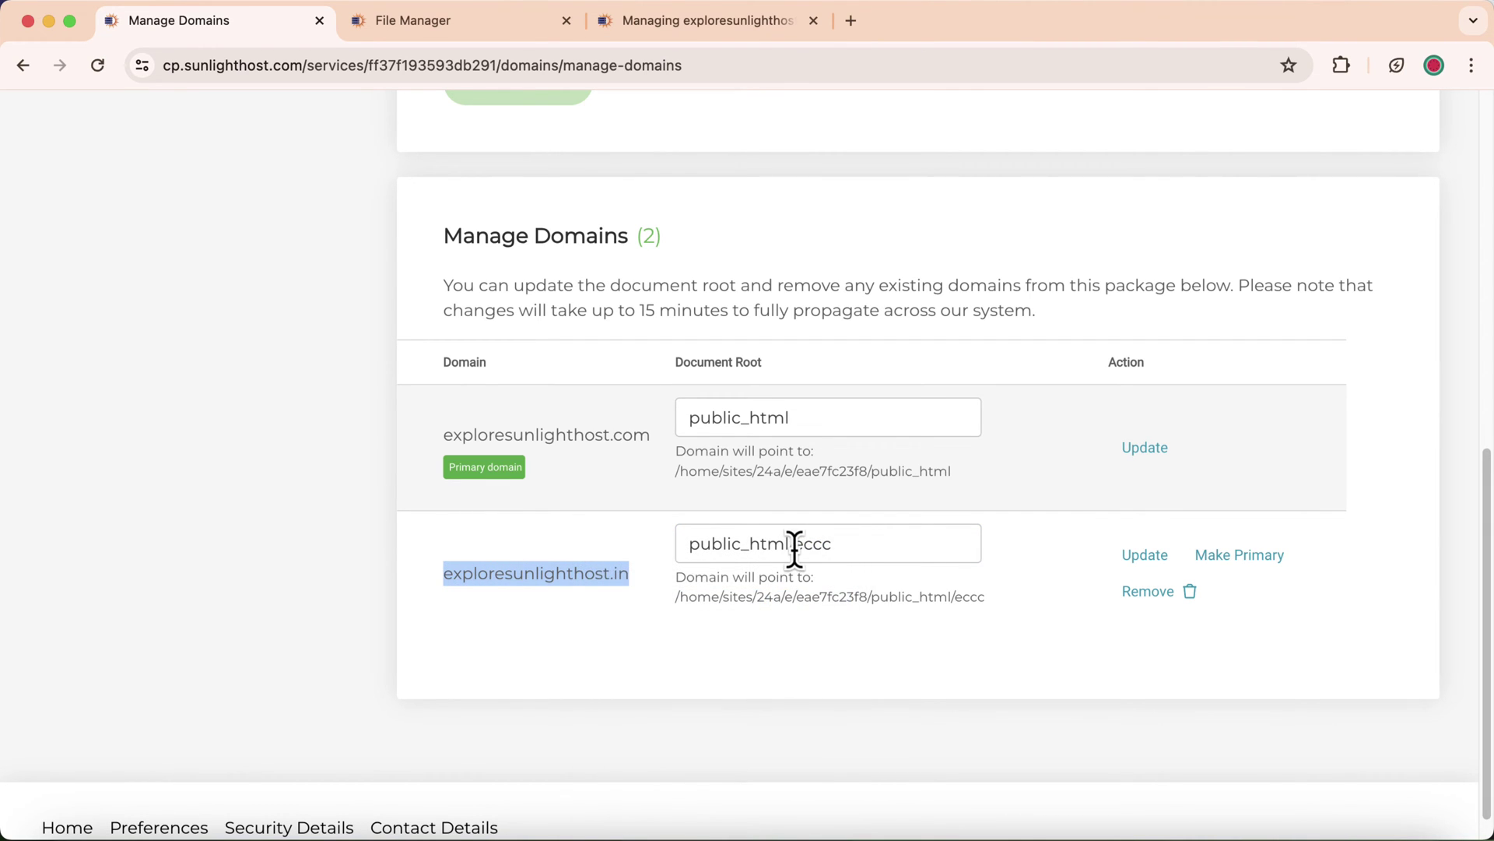
pyautogui.moveTo(795, 551); pyautogui.dragTo(834, 550)
pyautogui.rightClick(813, 553)
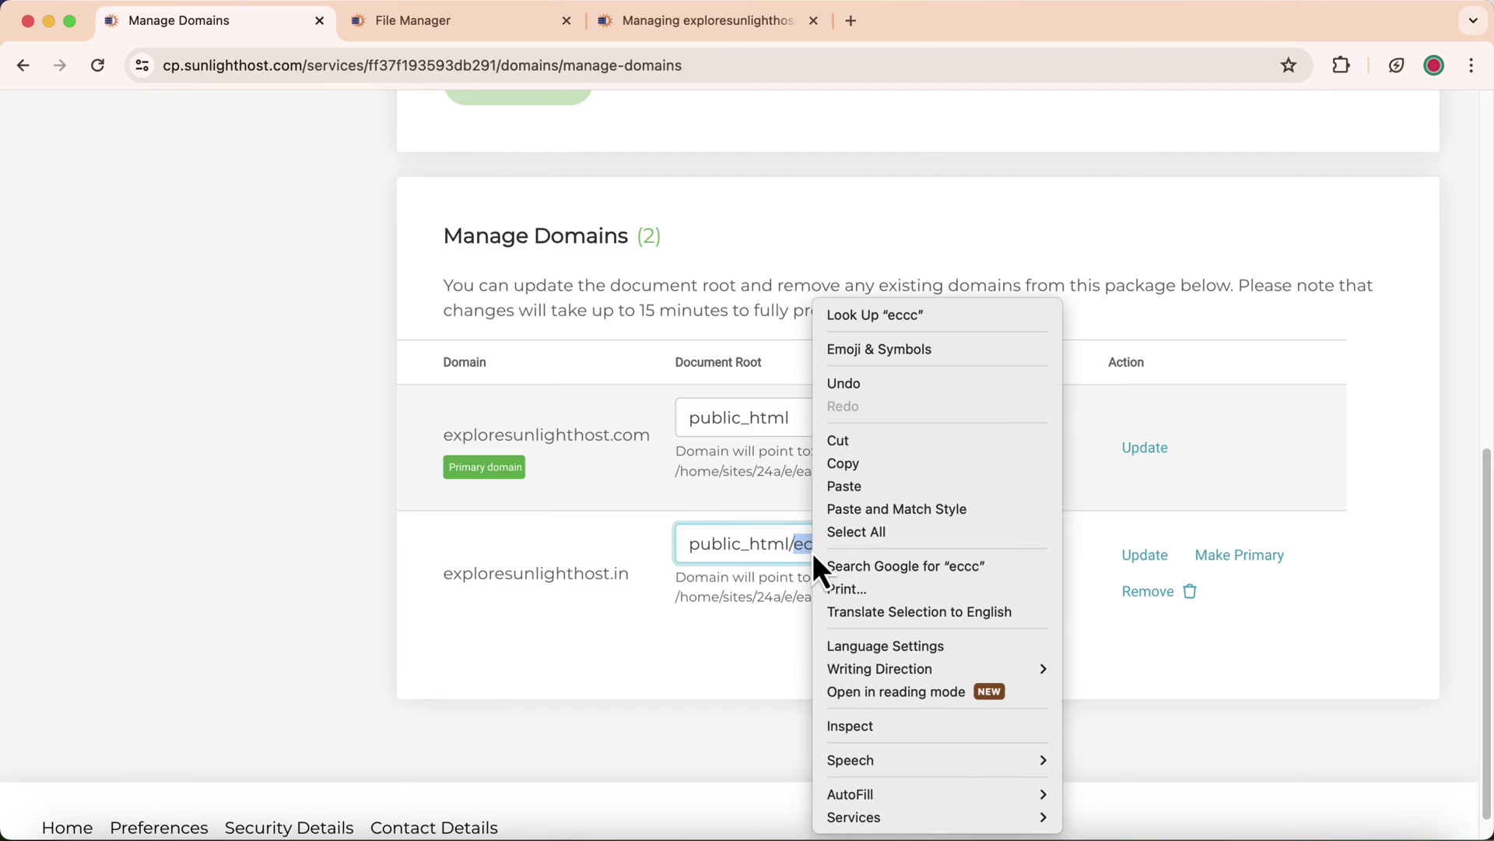
pyautogui.click(860, 495)
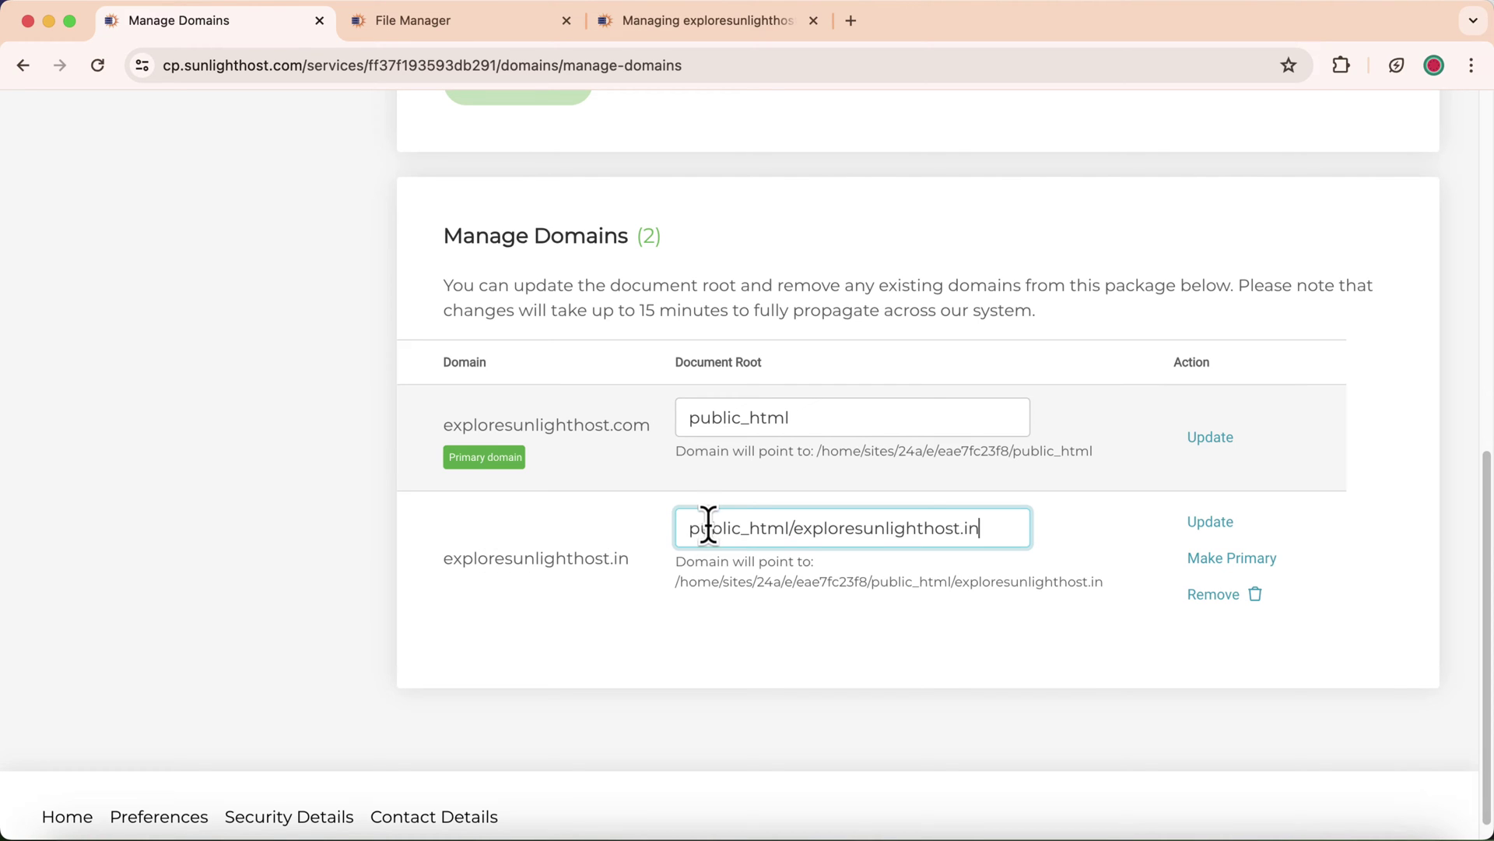
# Examine the contents of the public_html folder in File Manager, and return to the Manage Domains page.
pyautogui.click(478, 31)
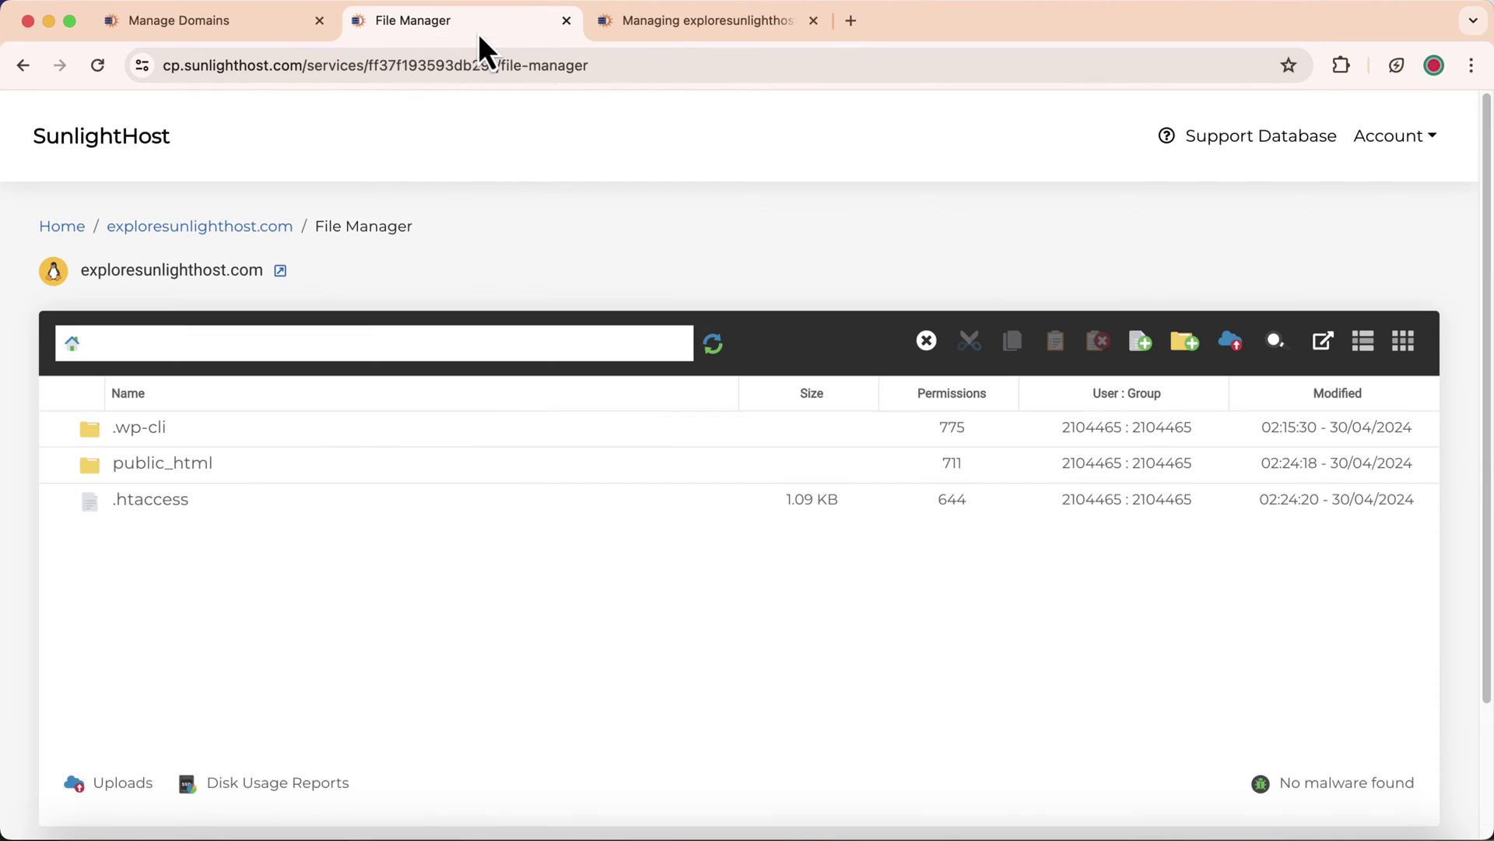
pyautogui.doubleClick(268, 465)
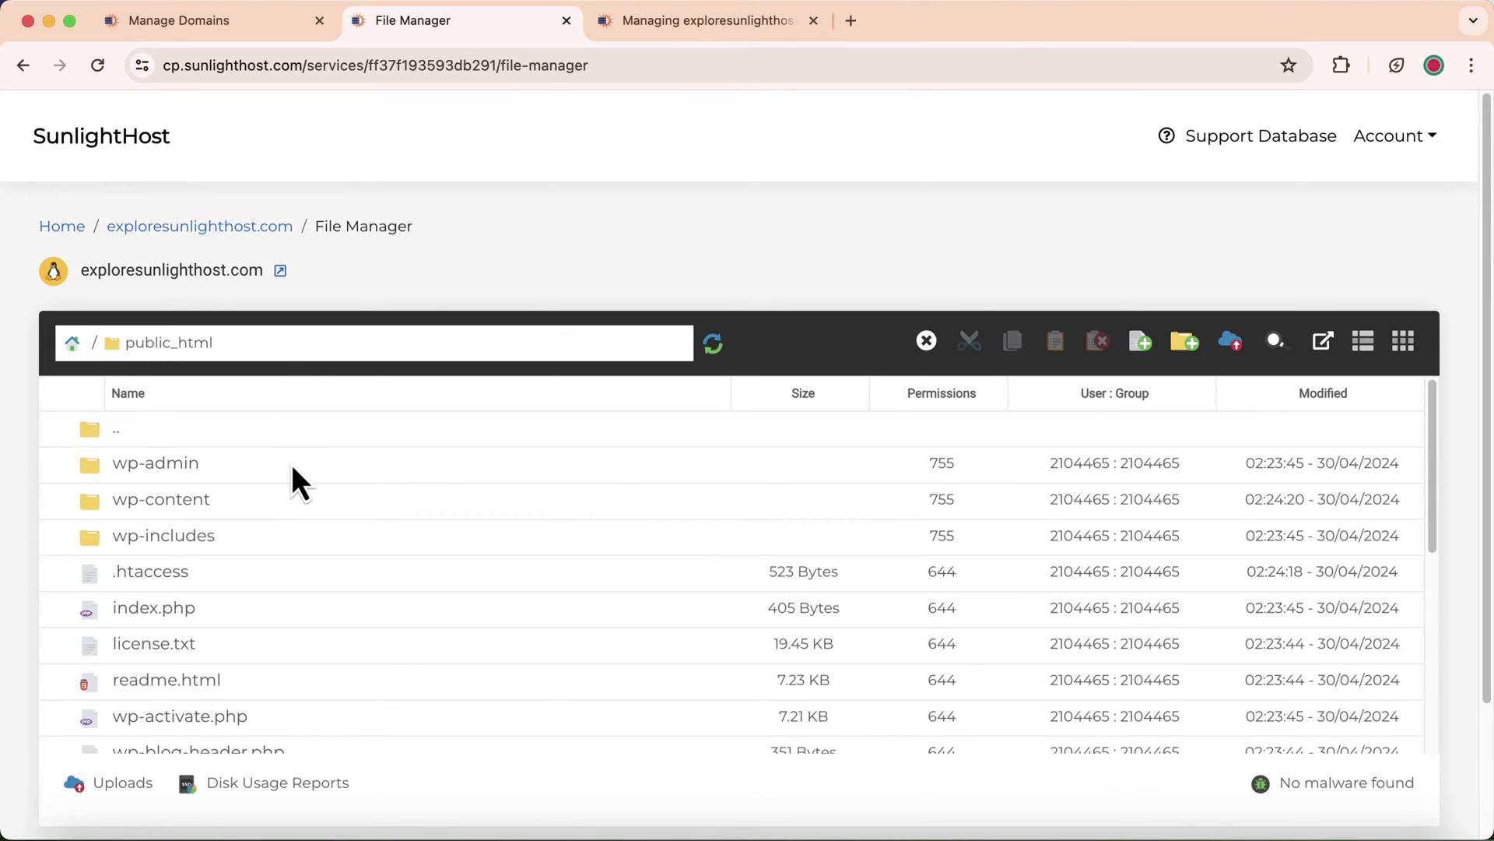
pyautogui.click(243, 31)
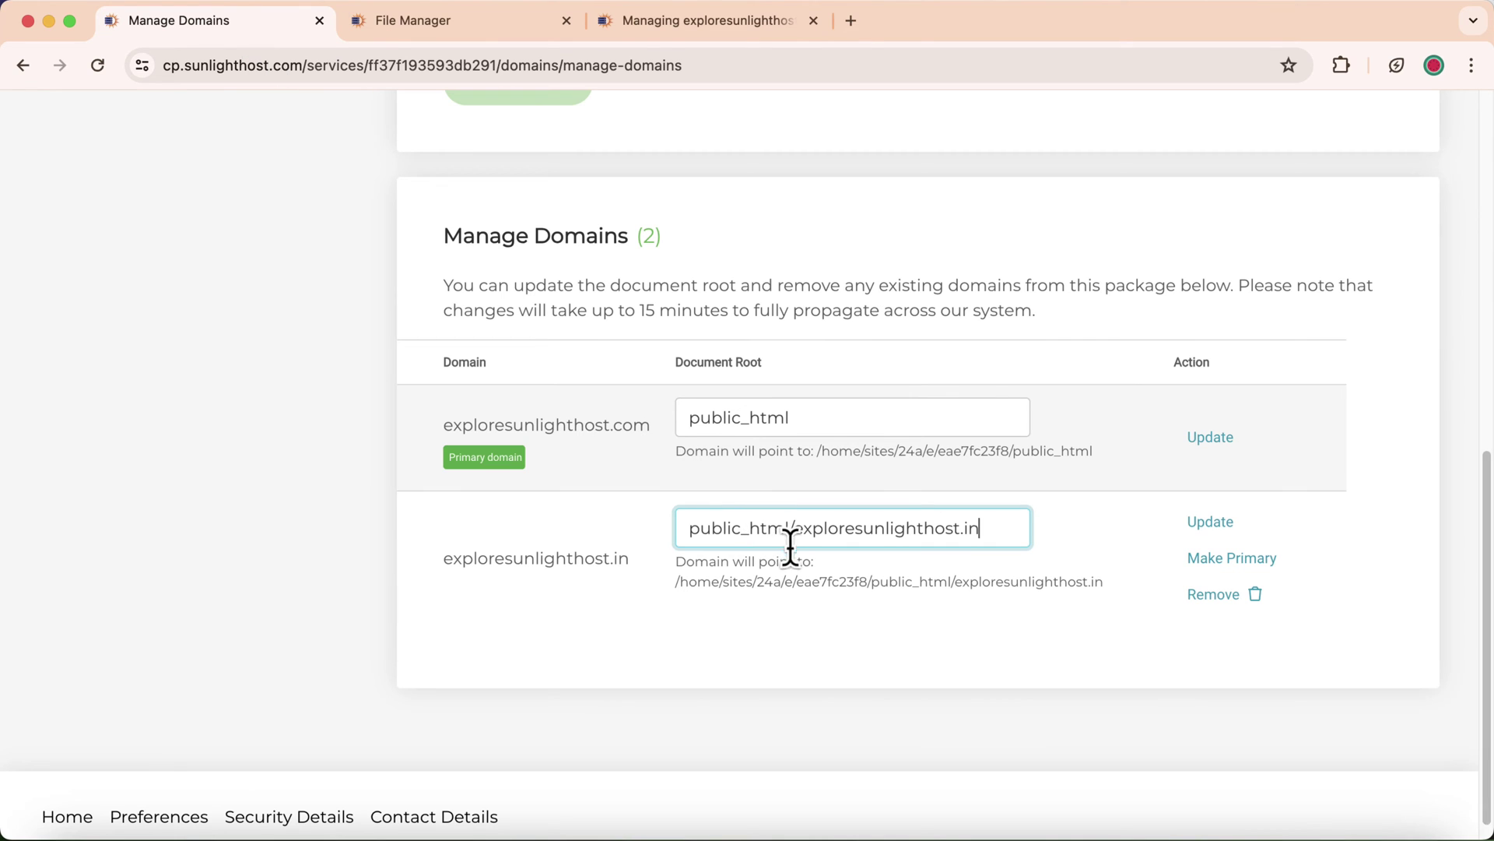
# Remove the public_html/ prefix and the .in ending from the added domain's document root, leaving exploresunlighthost.
pyautogui.moveTo(794, 530); pyautogui.dragTo(694, 530)
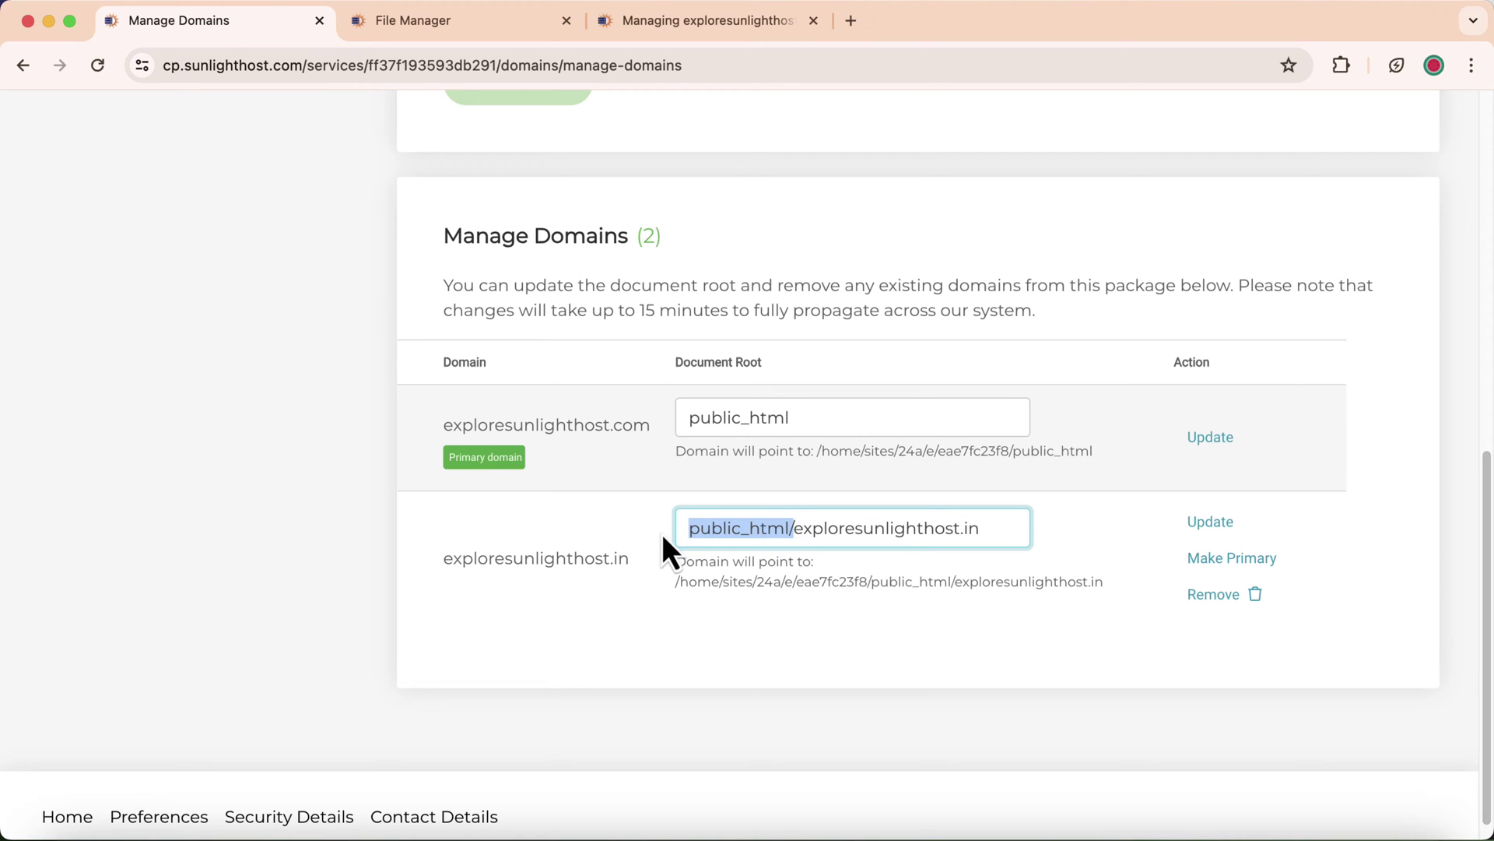
pyautogui.press('BackSpace')
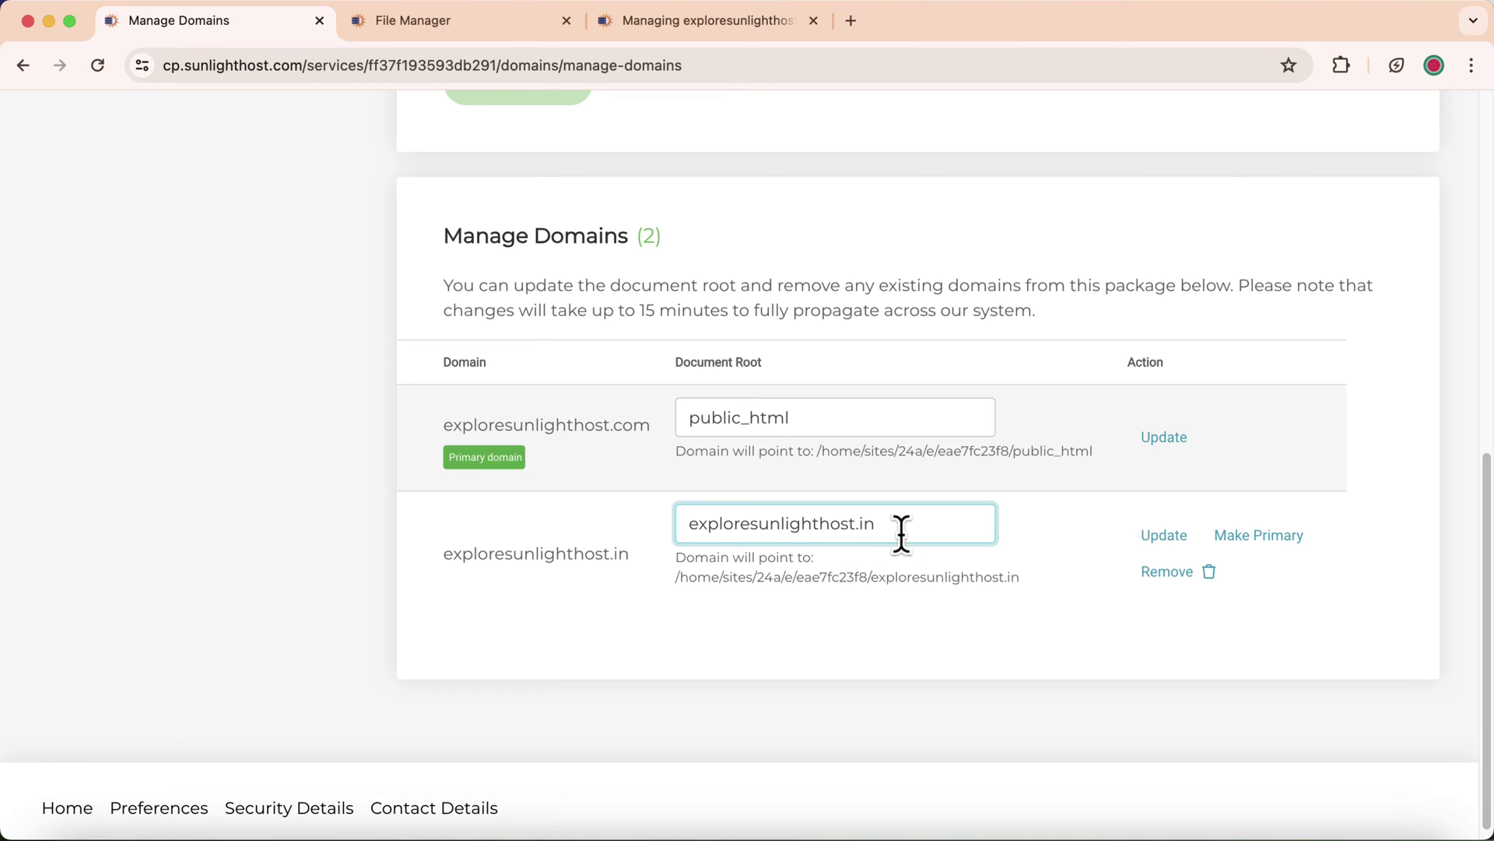
pyautogui.click(867, 533)
pyautogui.moveTo(867, 533); pyautogui.dragTo(856, 529)
pyautogui.press('BackSpace')
# Copy the folder name exploresunlighthost and save the document root update for exploresunlighthost.in.
pyautogui.moveTo(878, 521); pyautogui.dragTo(632, 526)
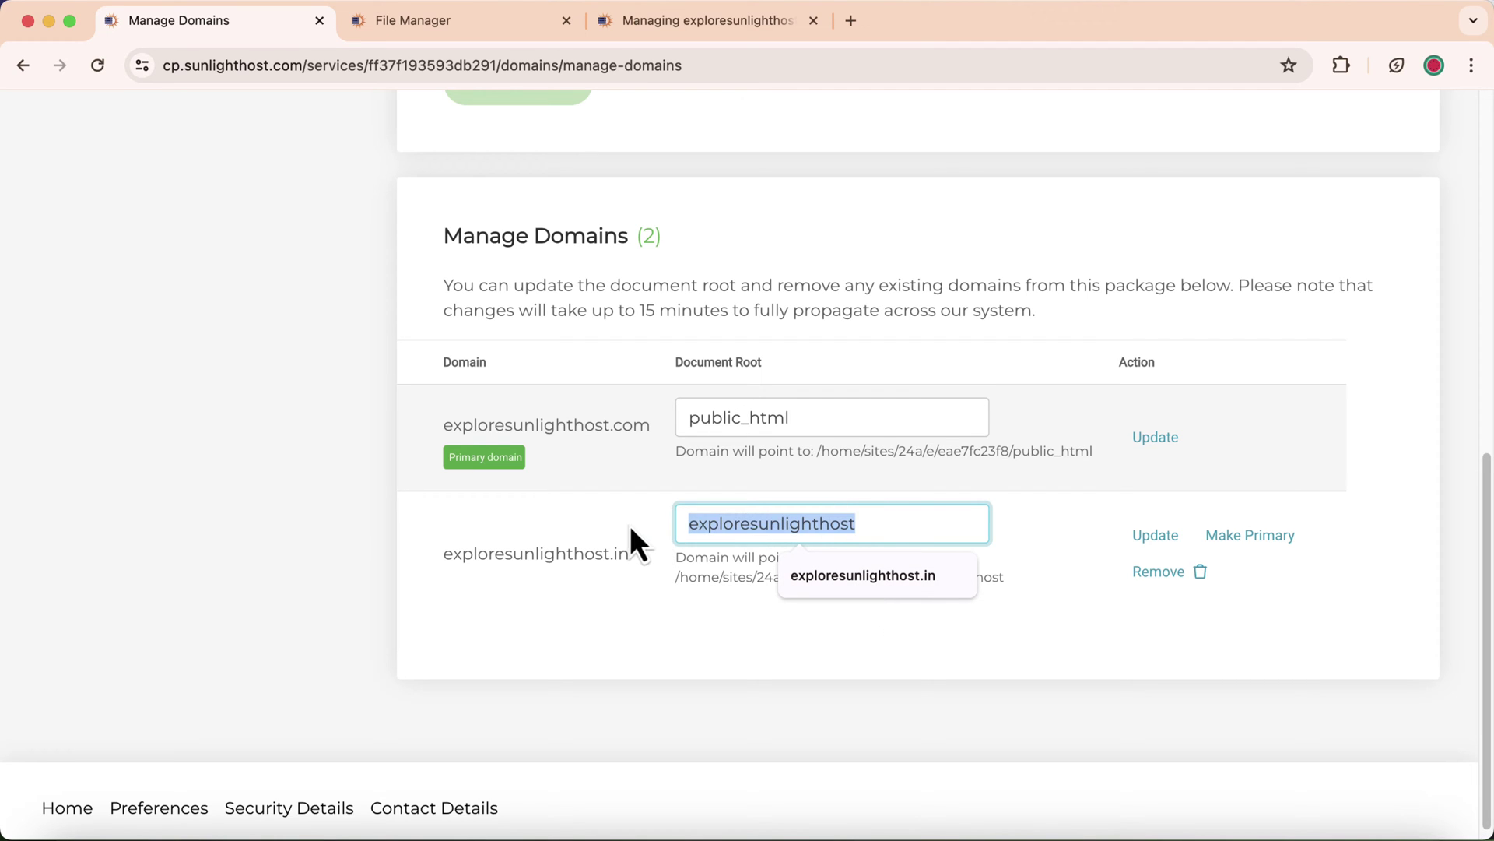
pyautogui.rightClick(698, 523)
pyautogui.click(756, 465)
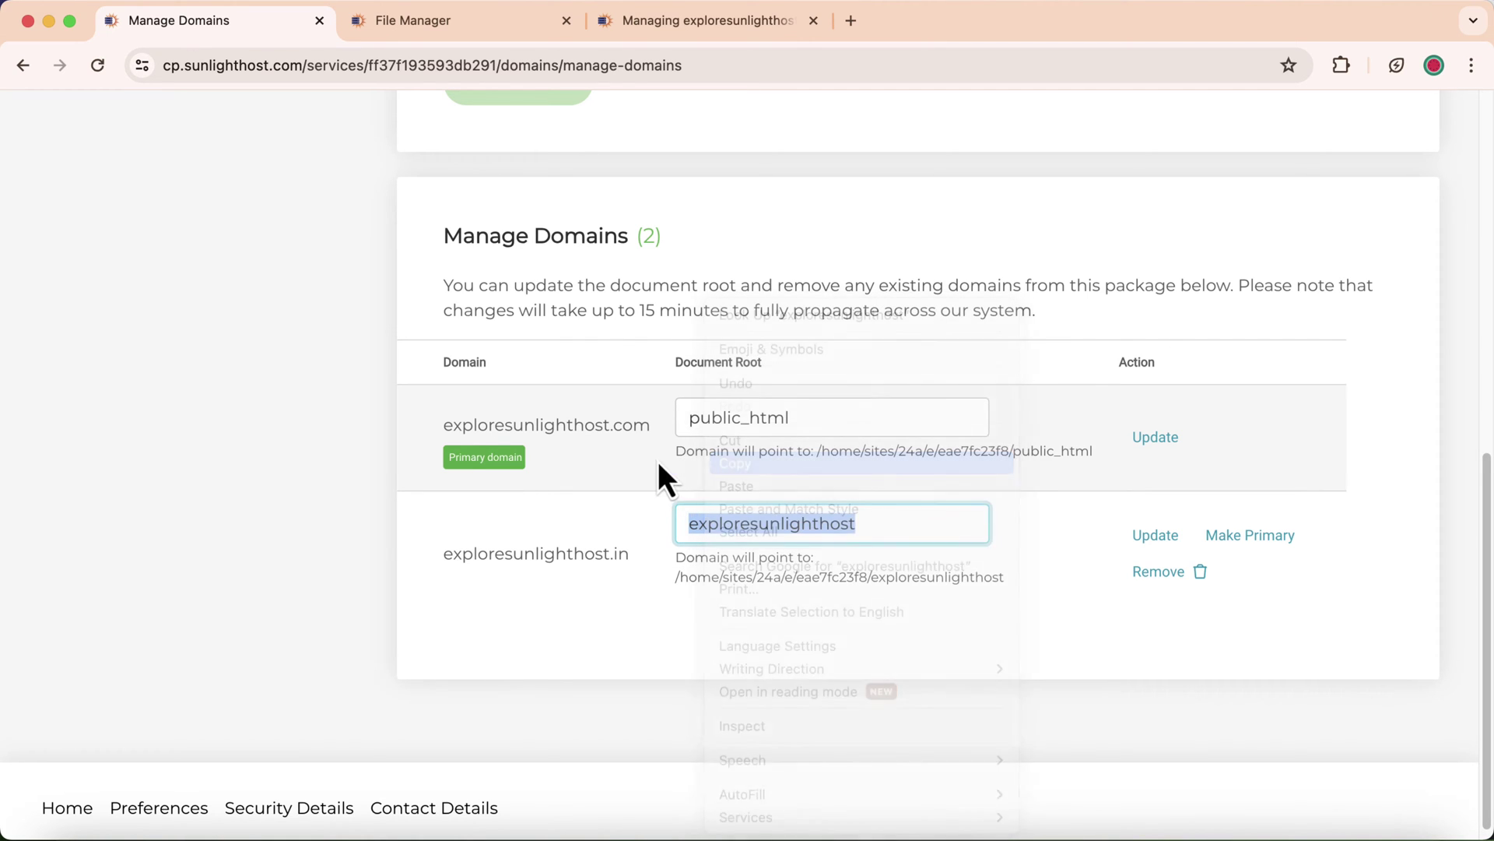
pyautogui.click(1136, 539)
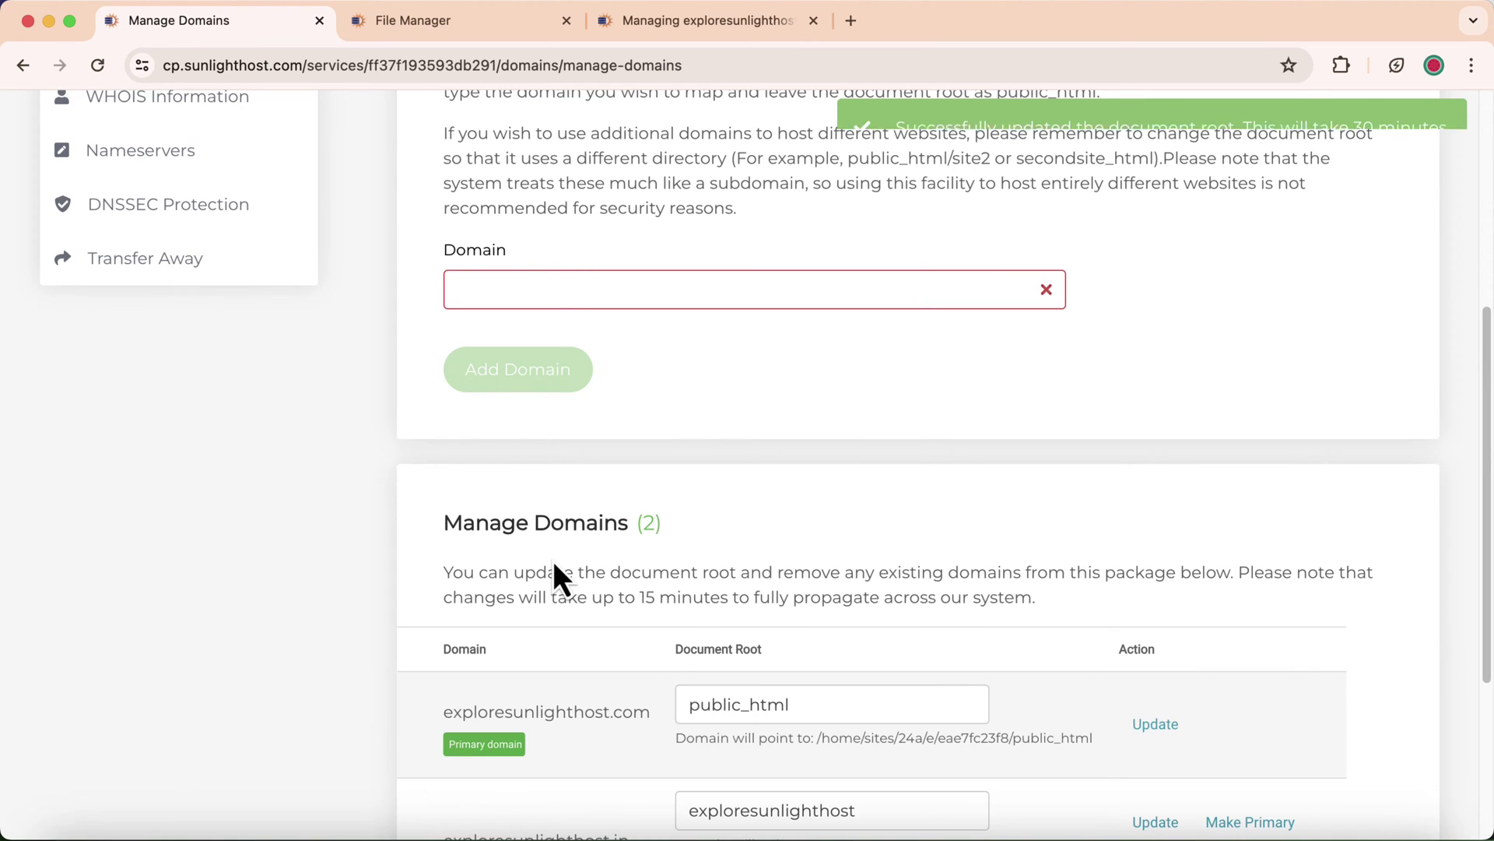
pyautogui.scroll(-3, 552, 561)
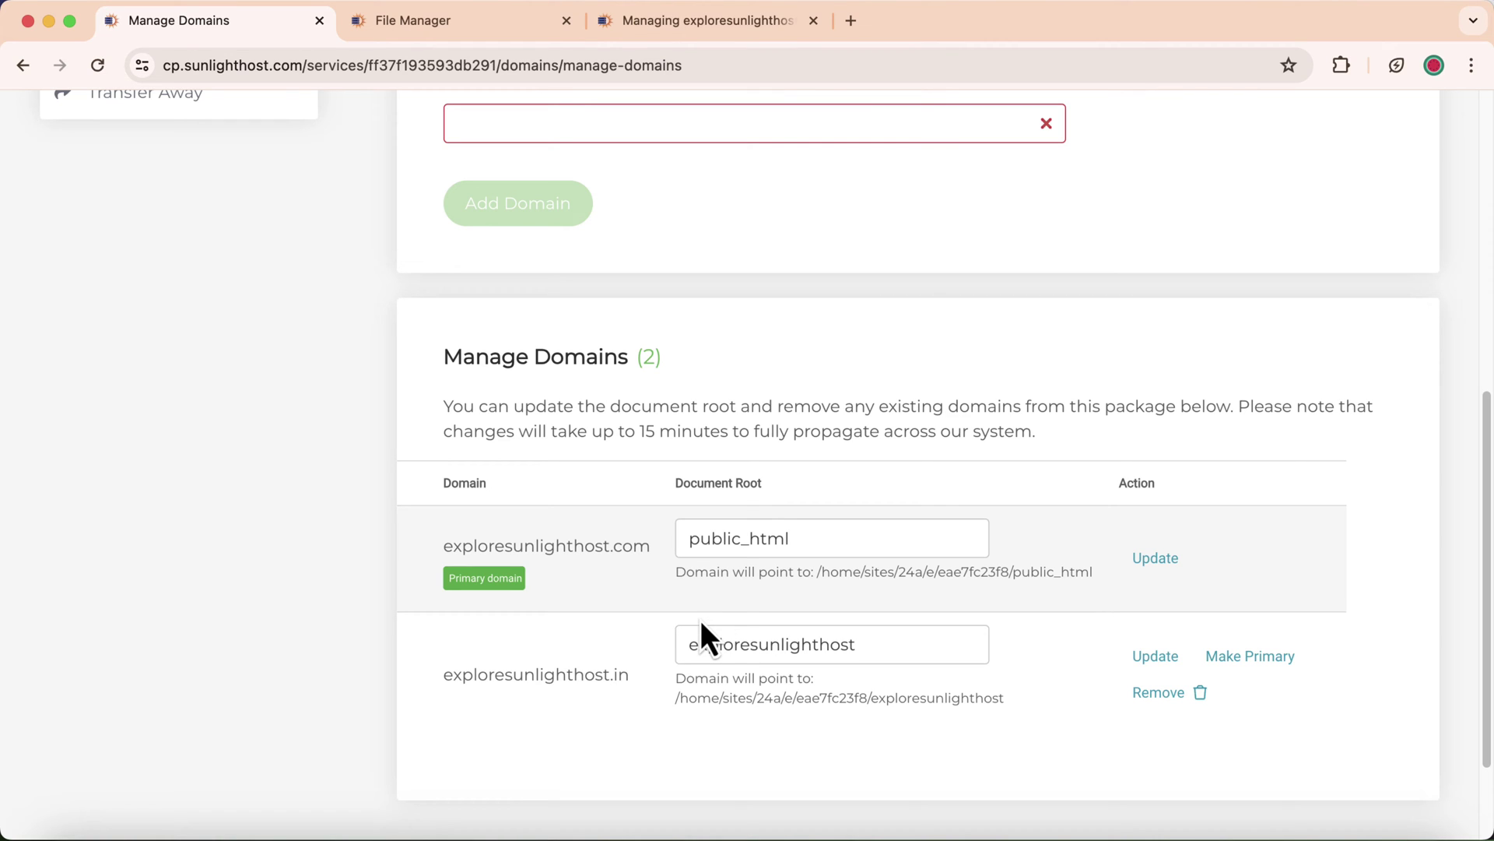
# Examine the home directory in File Manager for the added domain's document root folder, leaving the new-folder dialog without creating anything.
pyautogui.moveTo(687, 644); pyautogui.dragTo(888, 644)
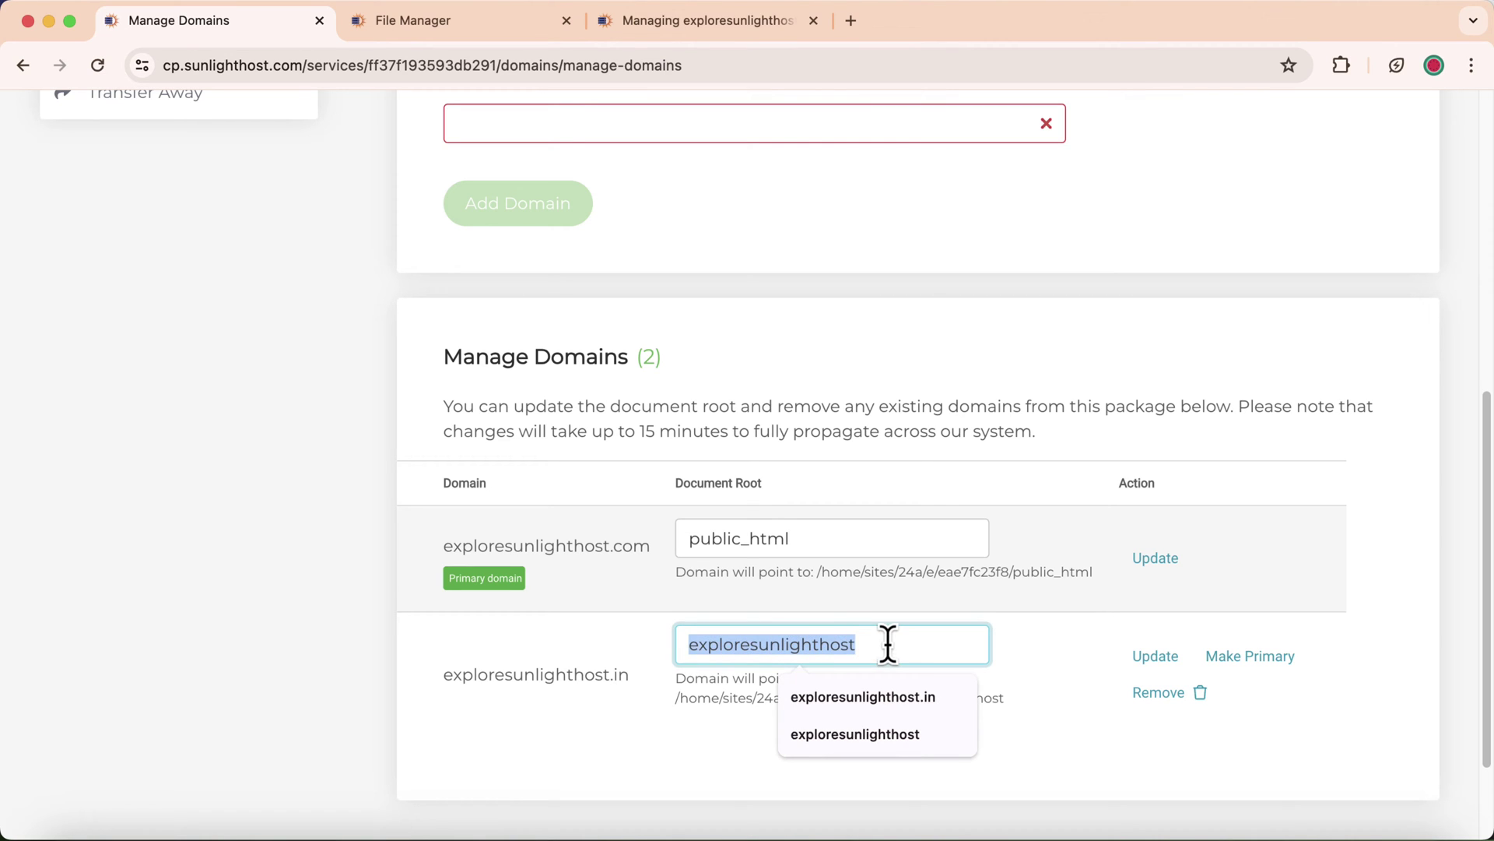
pyautogui.click(814, 602)
pyautogui.click(443, 26)
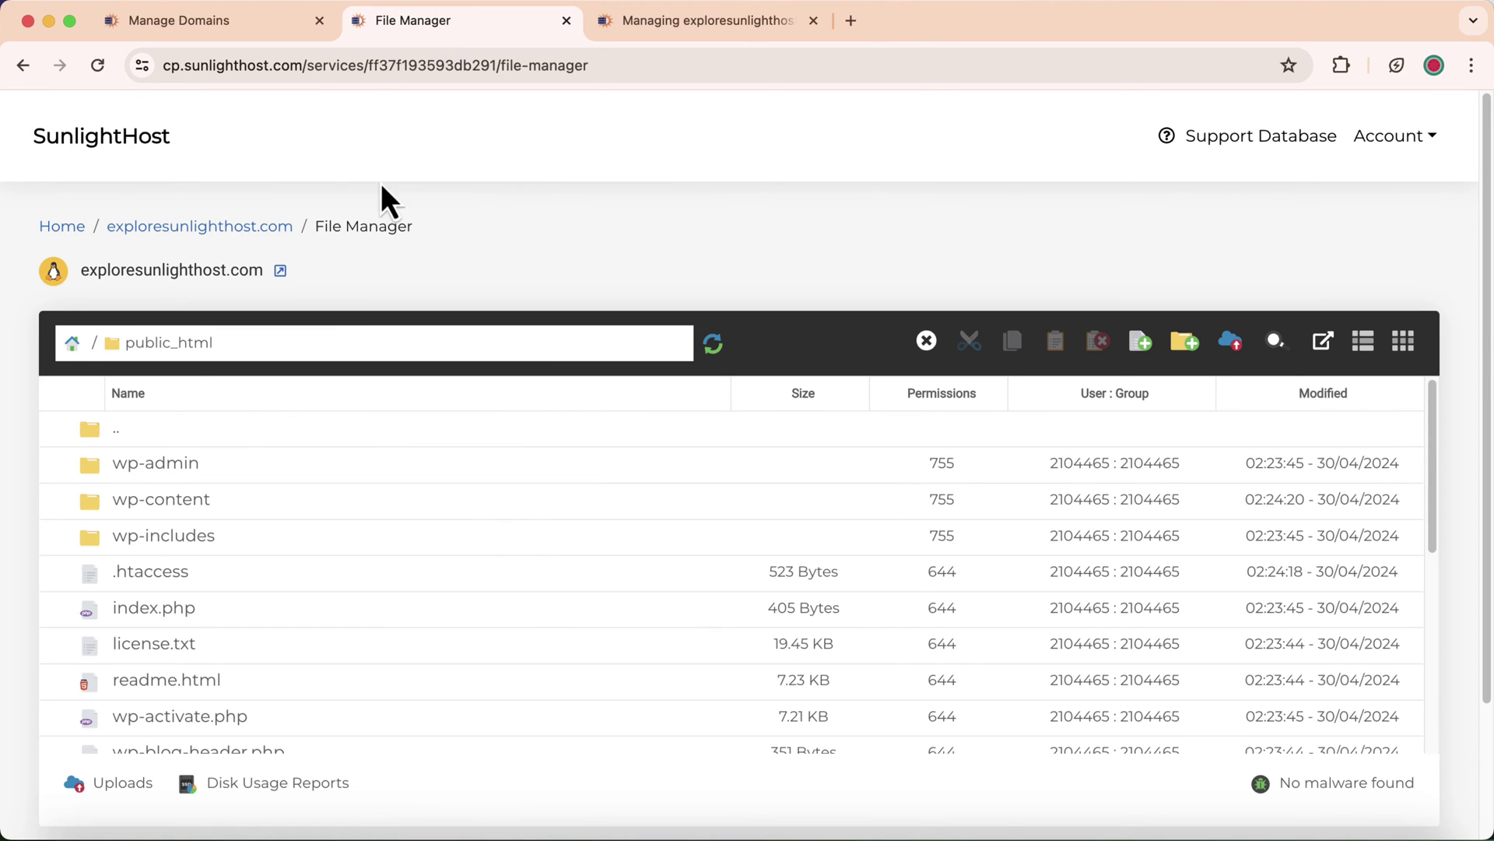
pyautogui.click(73, 345)
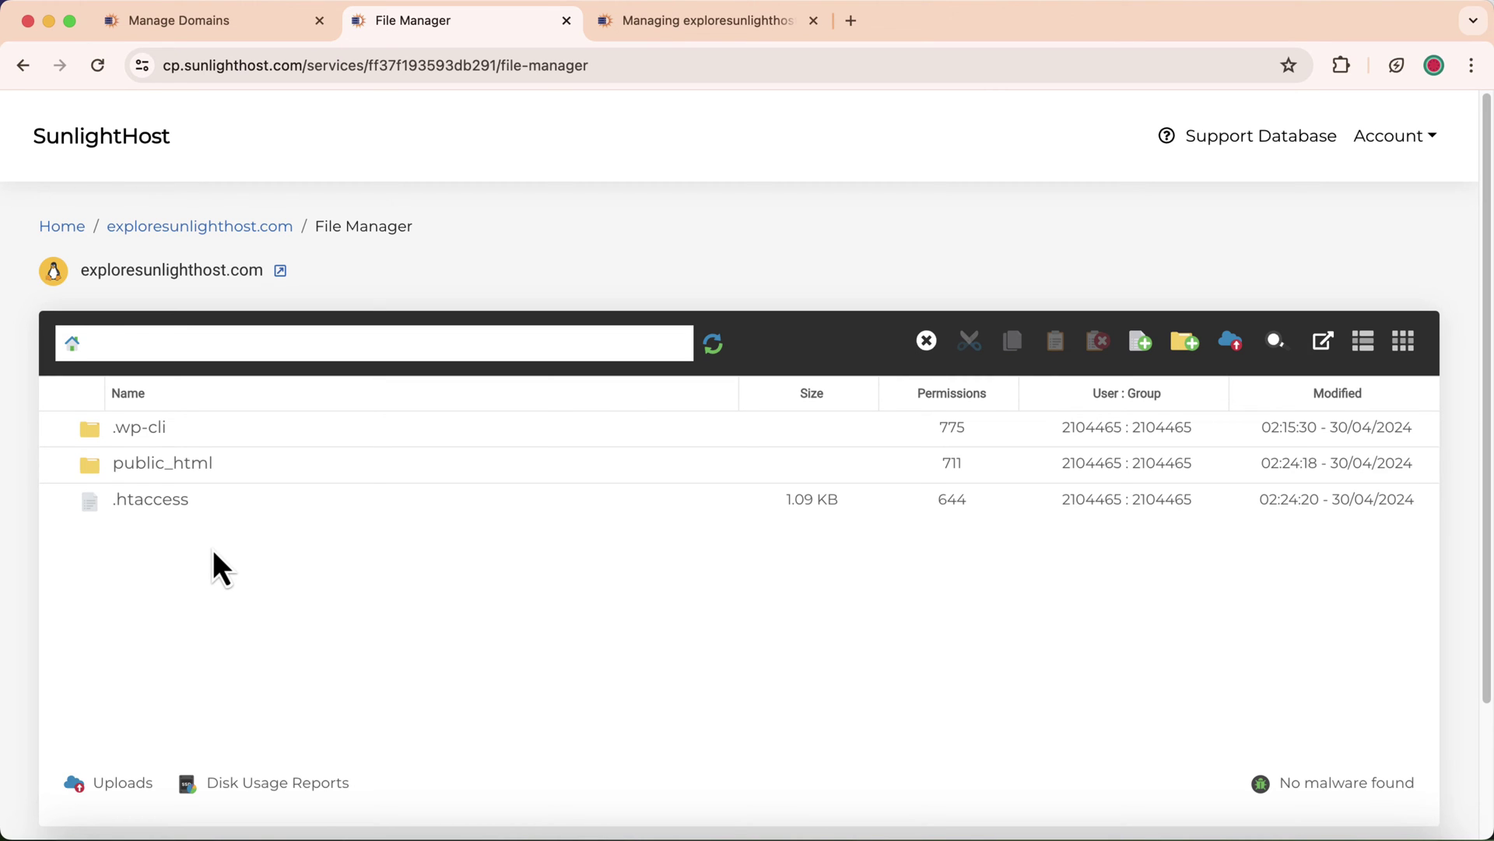
pyautogui.click(1184, 344)
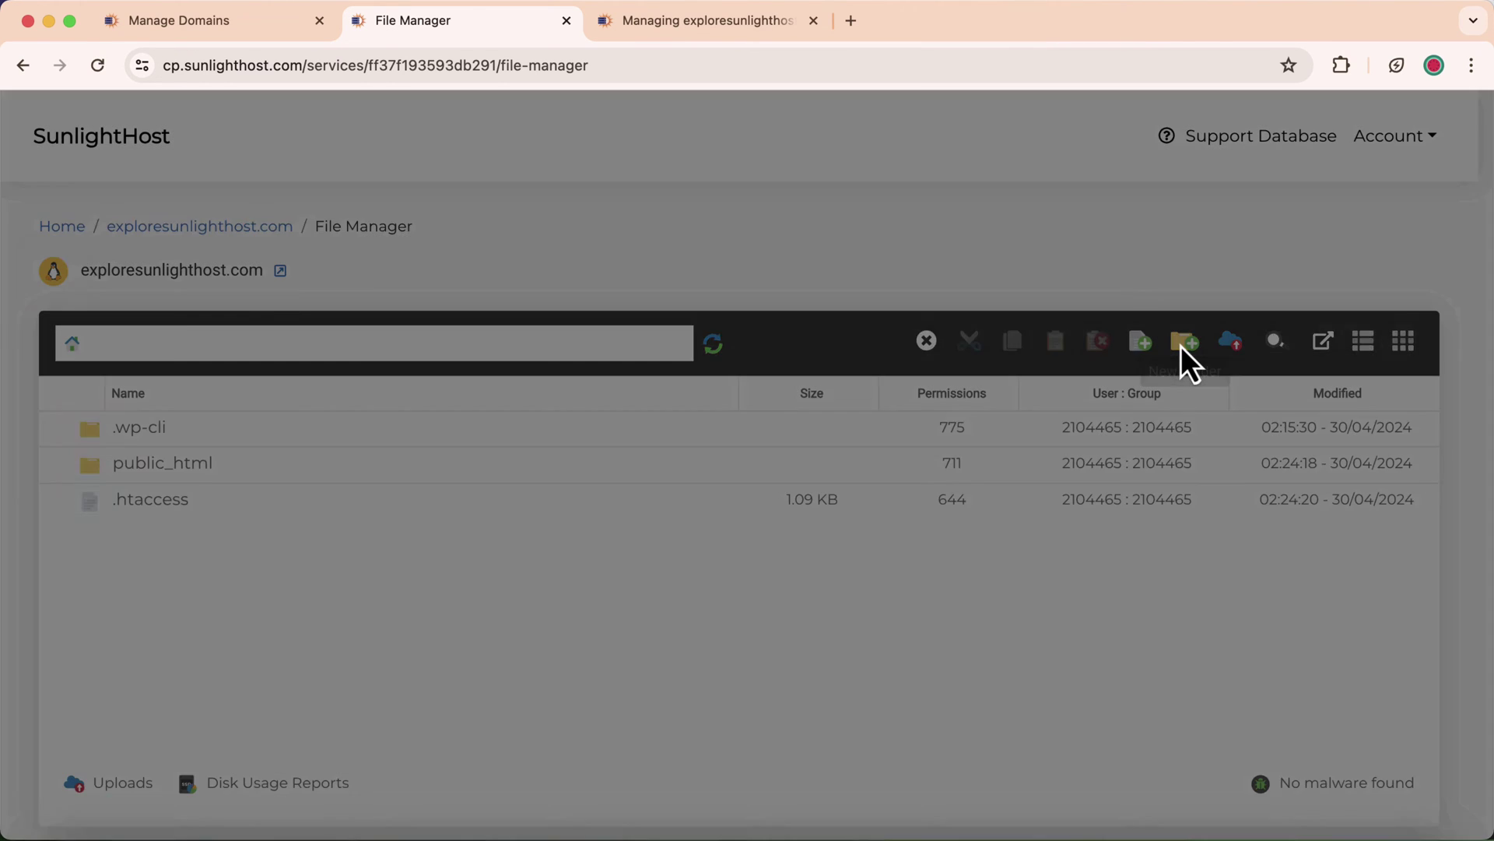
pyautogui.click(752, 326)
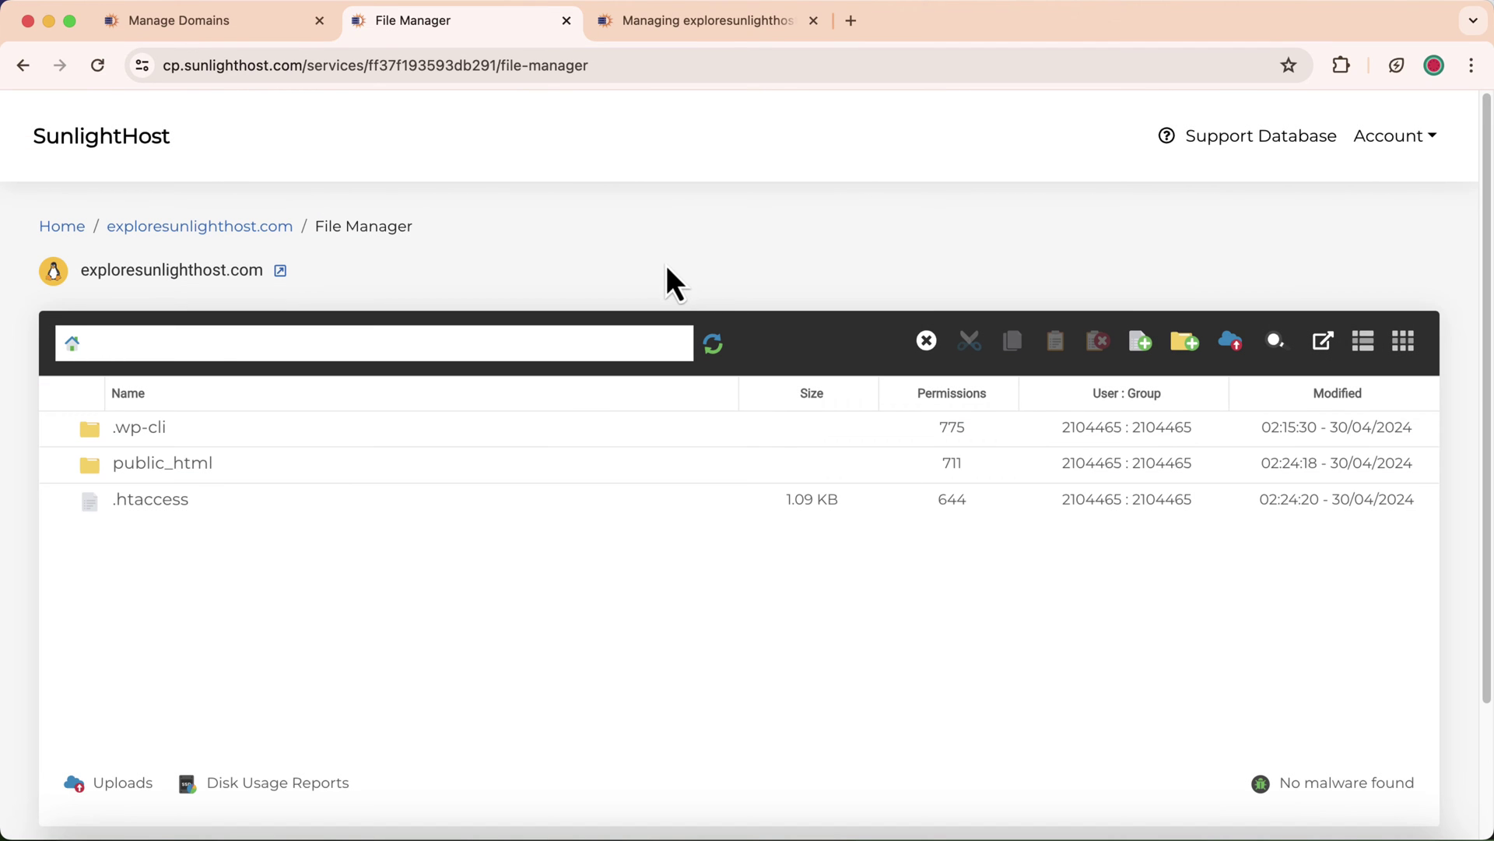
# Open the WordPress installer from the One-Click Installs section of the hosting package overview.
pyautogui.click(243, 31)
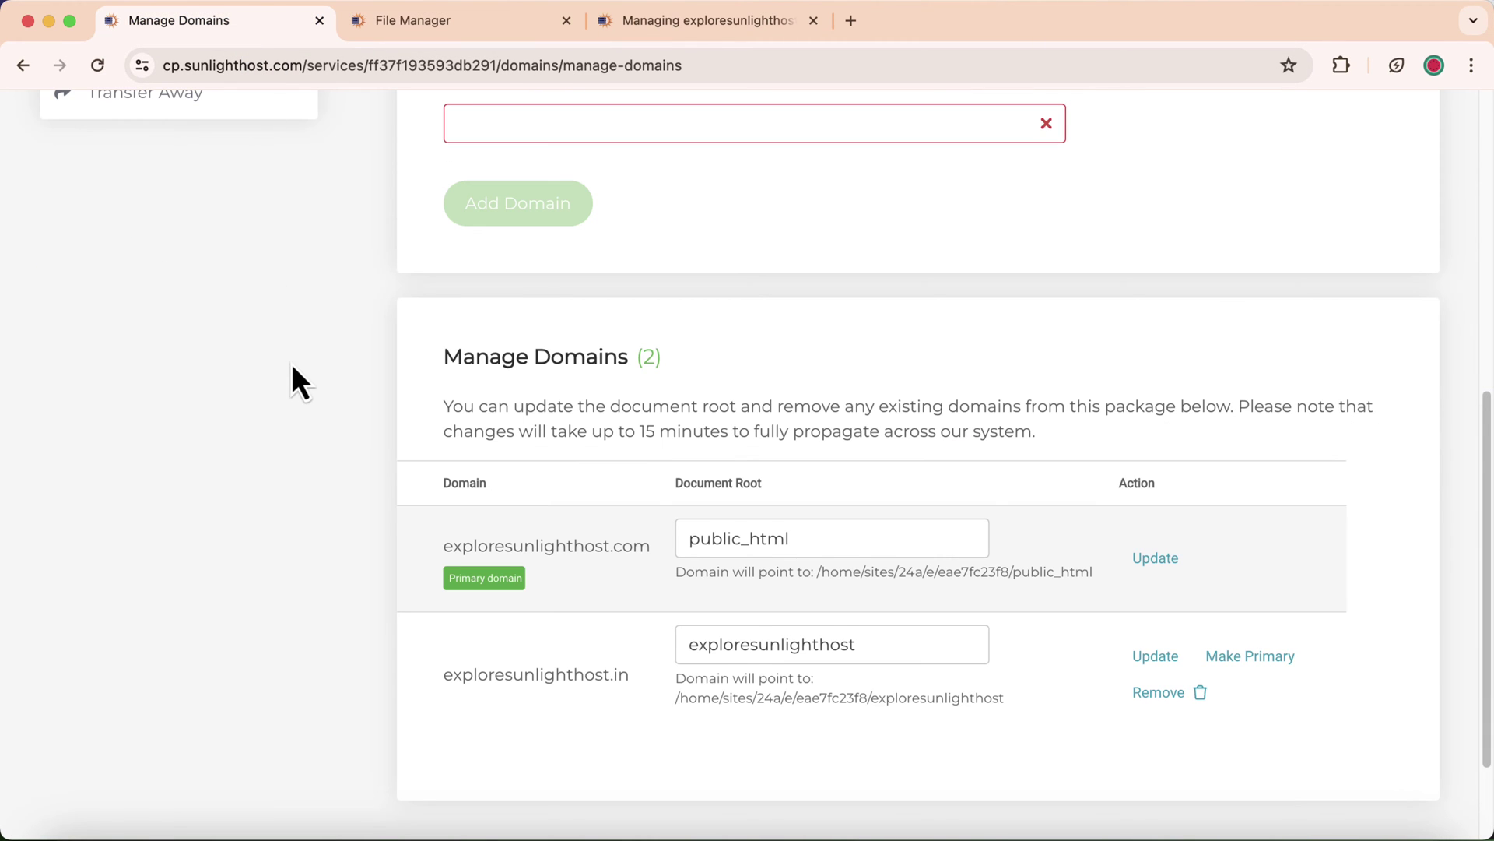
pyautogui.scroll(8, 286, 357)
pyautogui.click(428, 236)
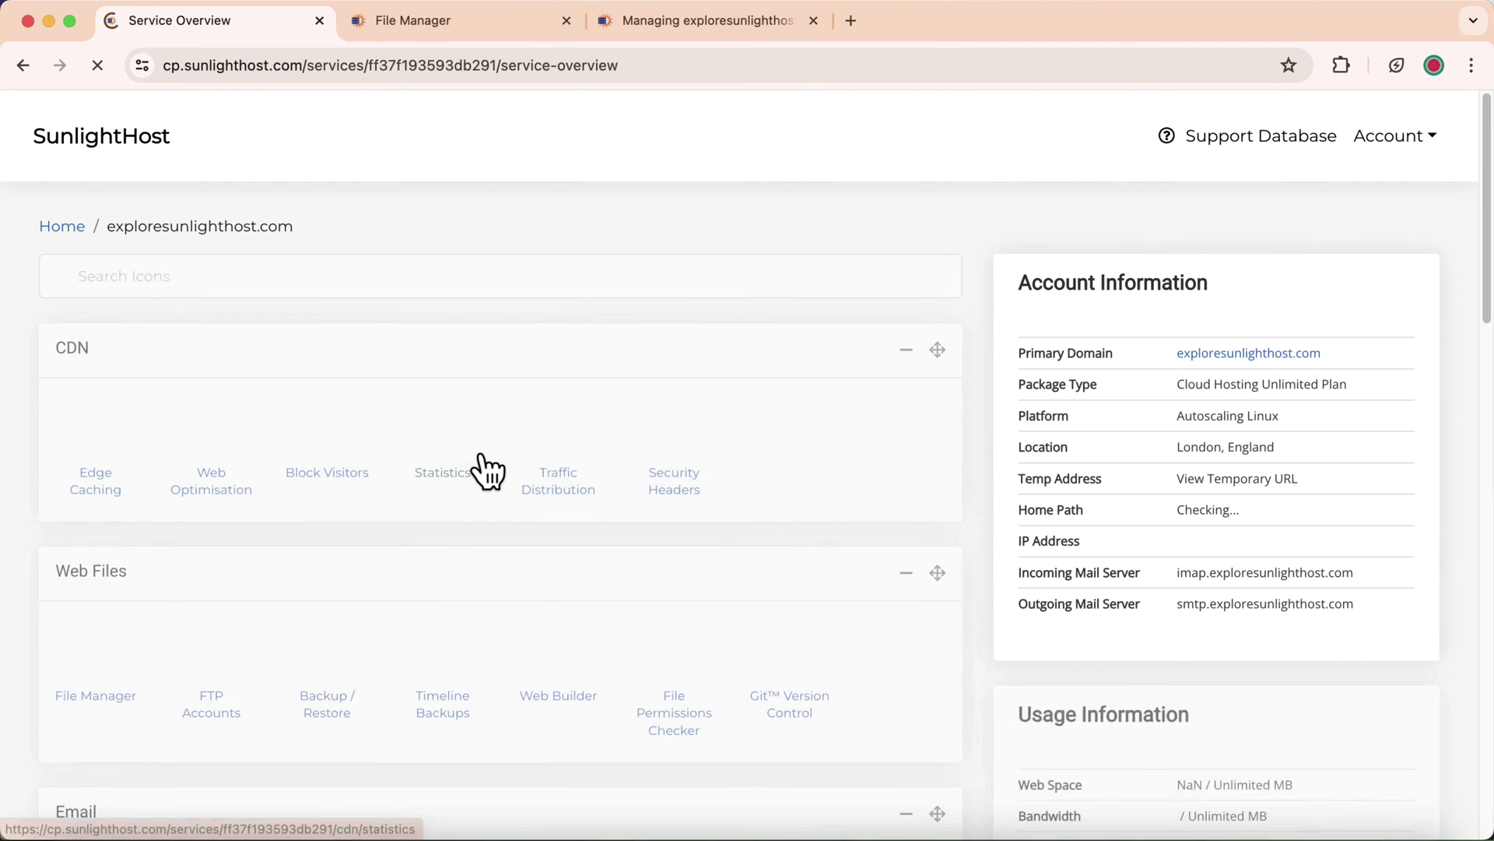
pyautogui.scroll(-20, 481, 456)
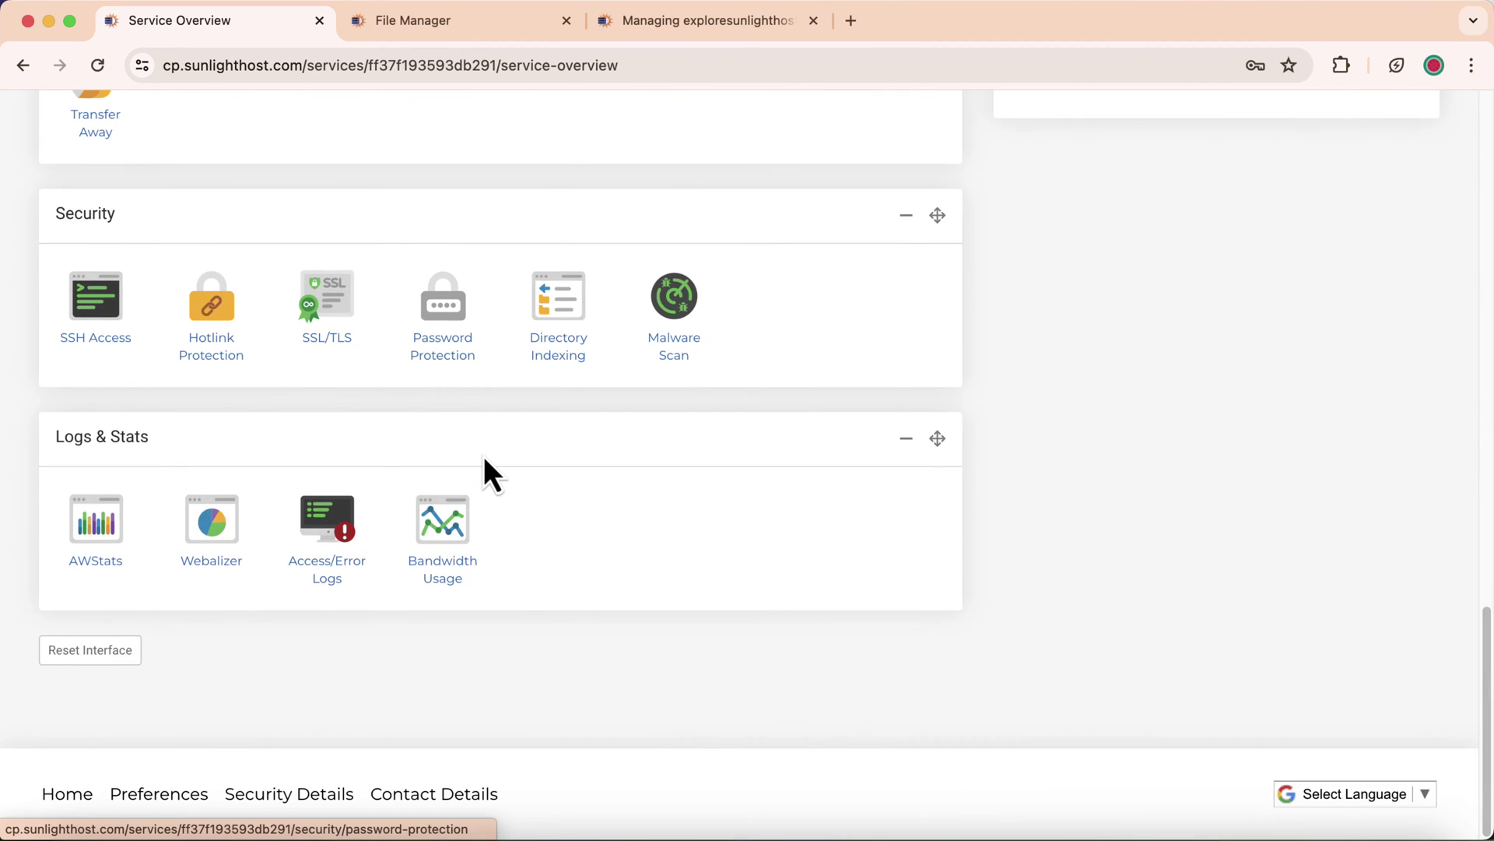
pyautogui.scroll(-11, 525, 560)
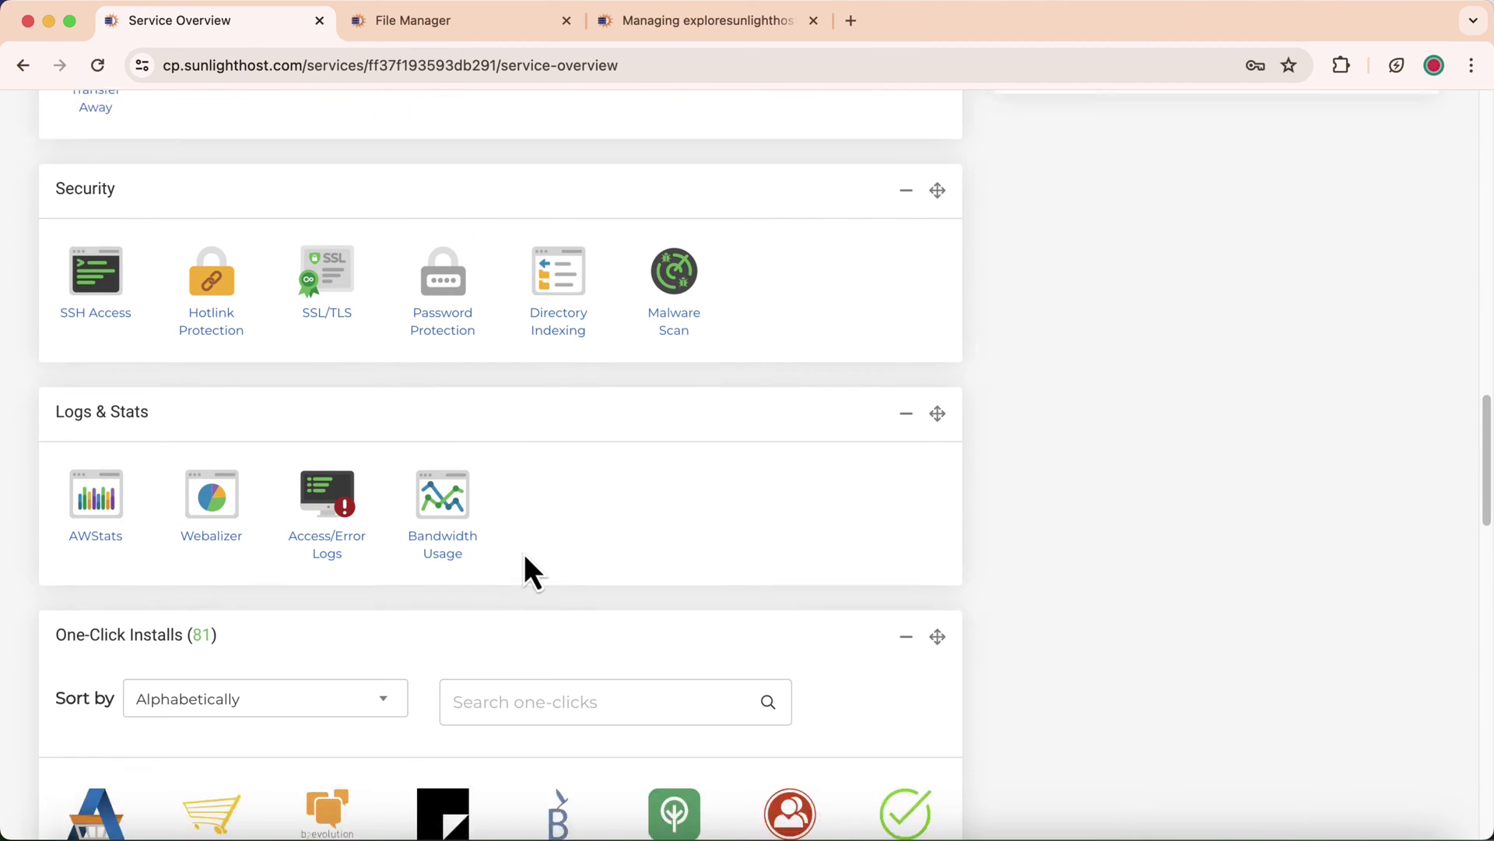
pyautogui.scroll(-10, 529, 561)
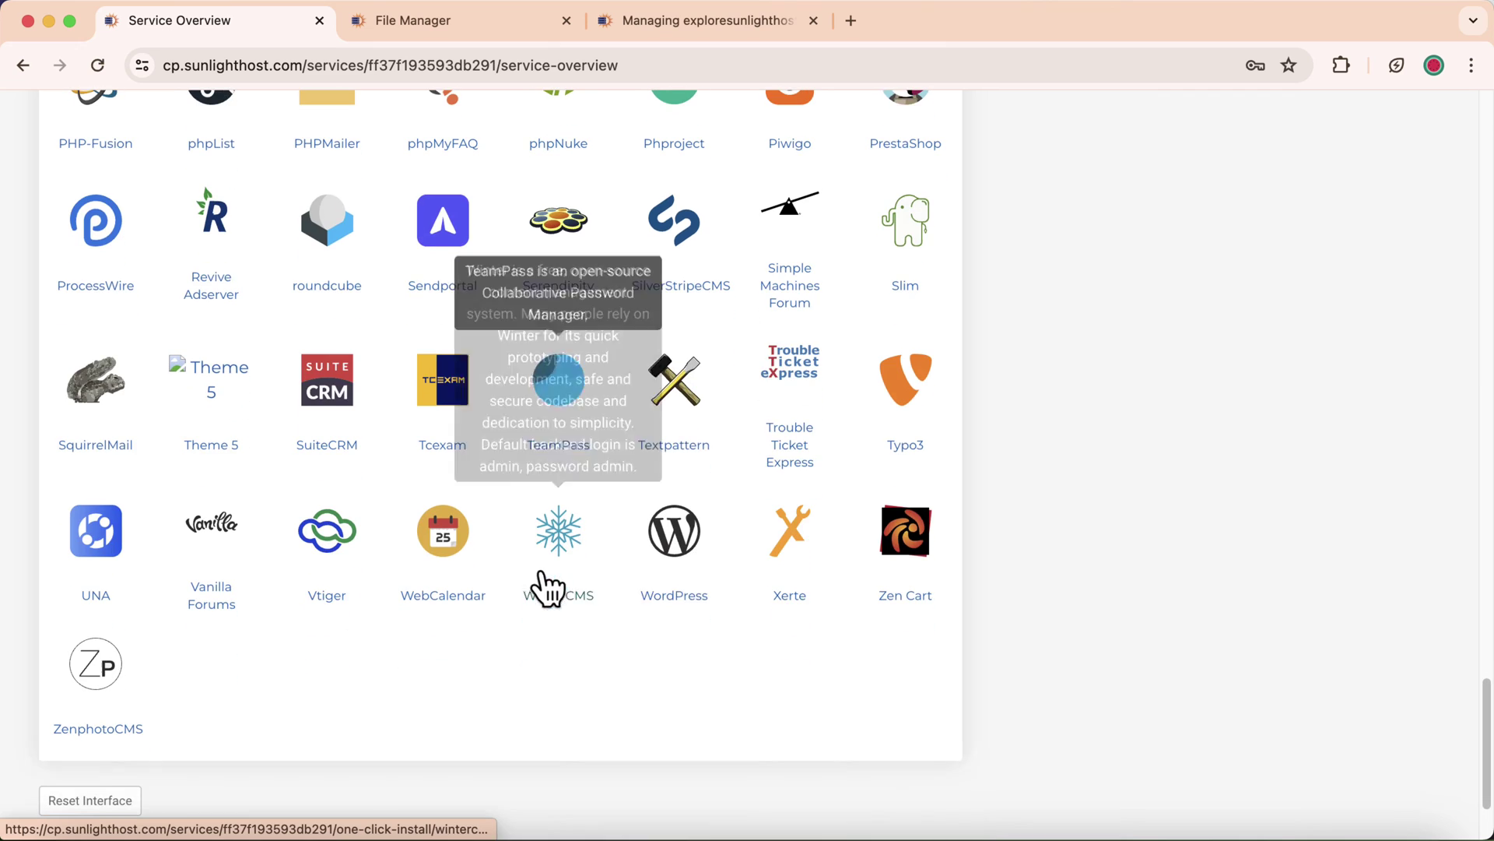
pyautogui.click(682, 549)
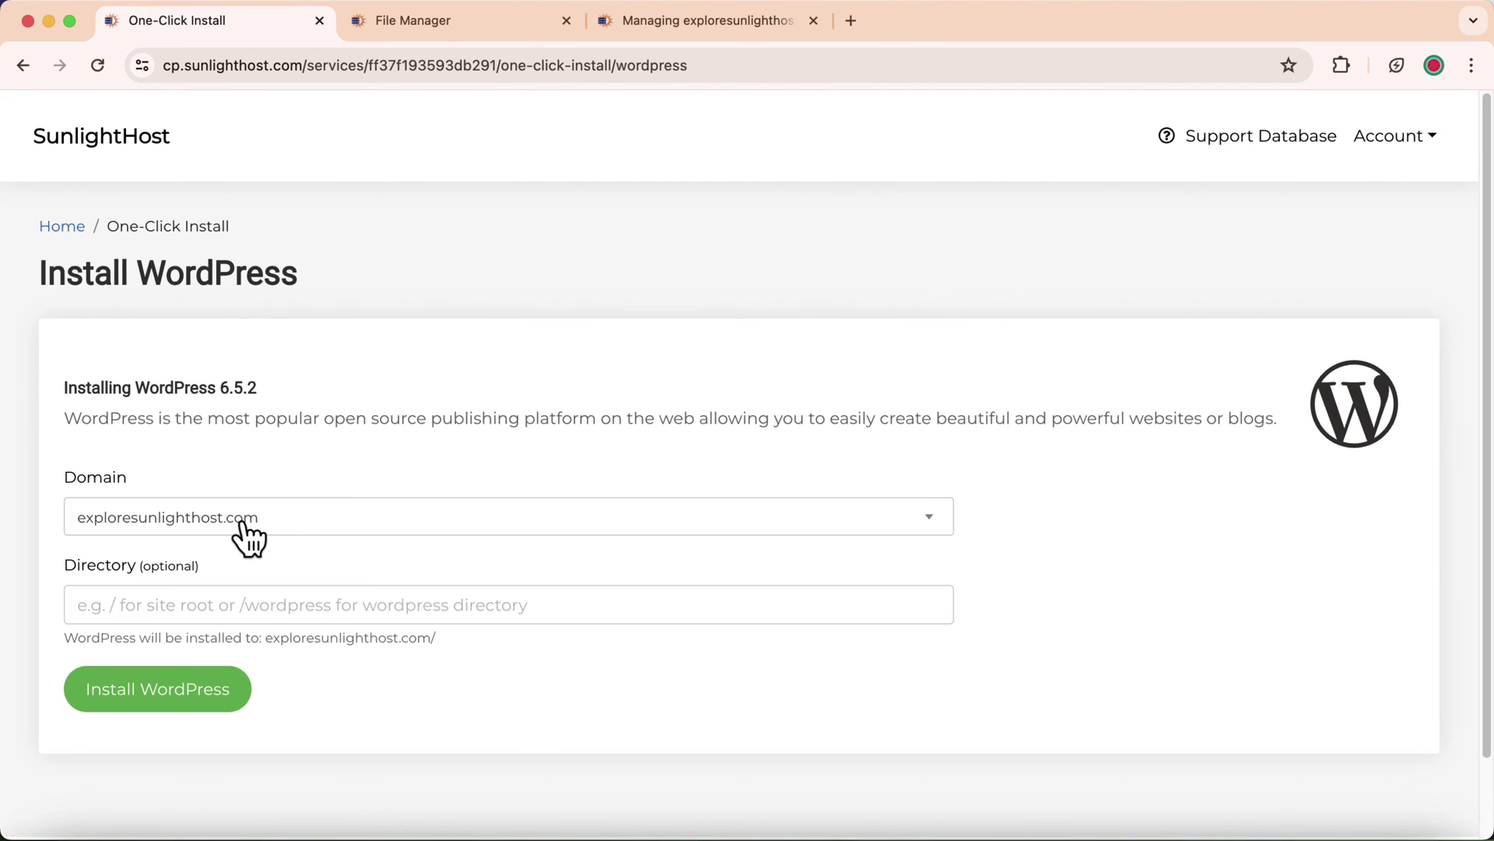
# Choose exploresunlighthost.in as the install domain and start the WordPress installation with the directory left blank.
pyautogui.click(237, 520)
pyautogui.click(214, 642)
pyautogui.click(156, 699)
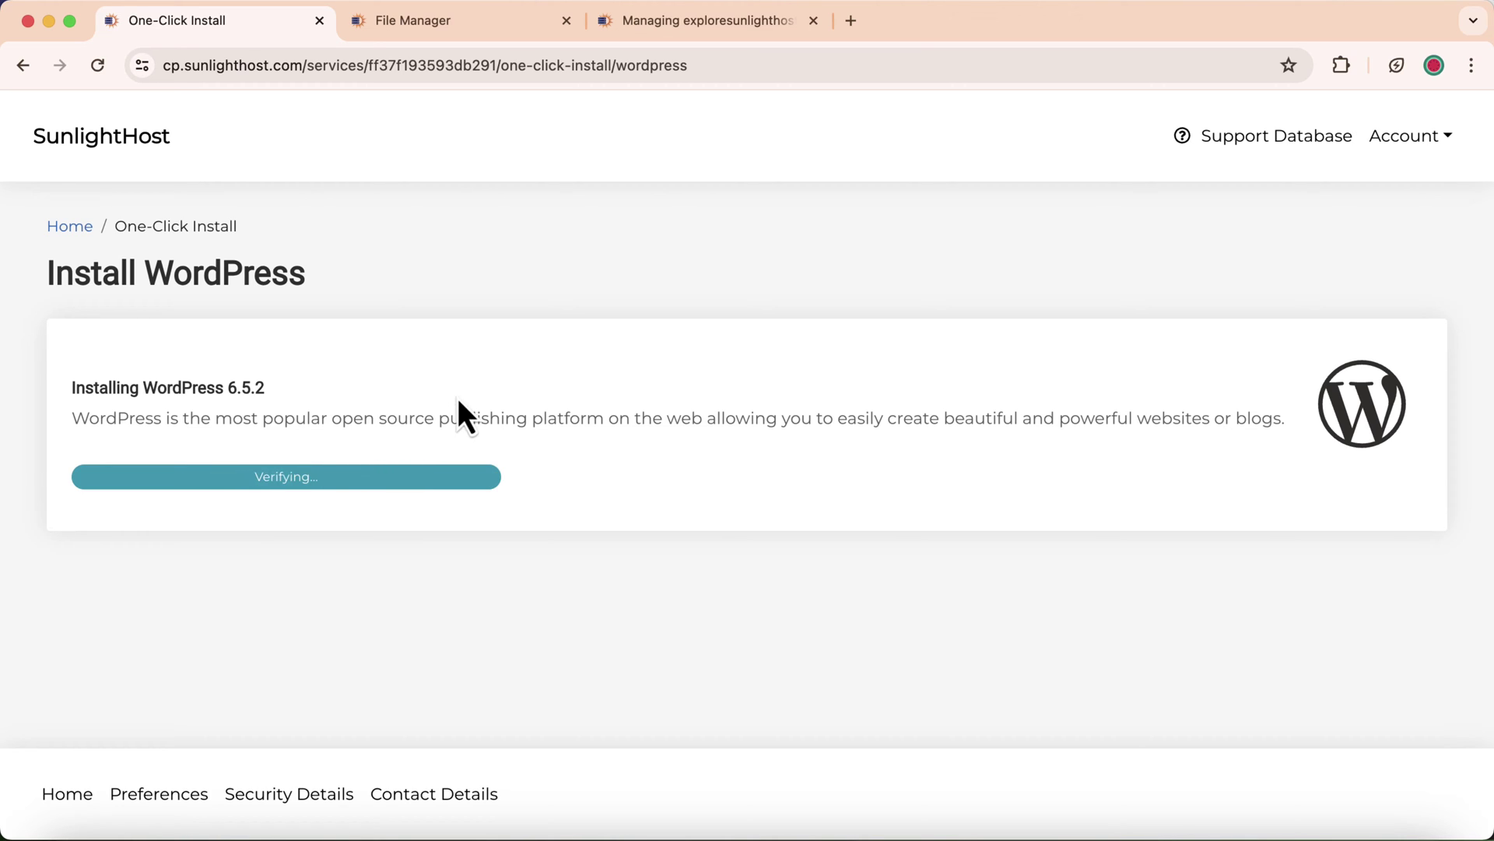
# Refresh the home directory listing in File Manager to check for the exploresunlighthost folder, and return to the WordPress installation page.
pyautogui.click(476, 18)
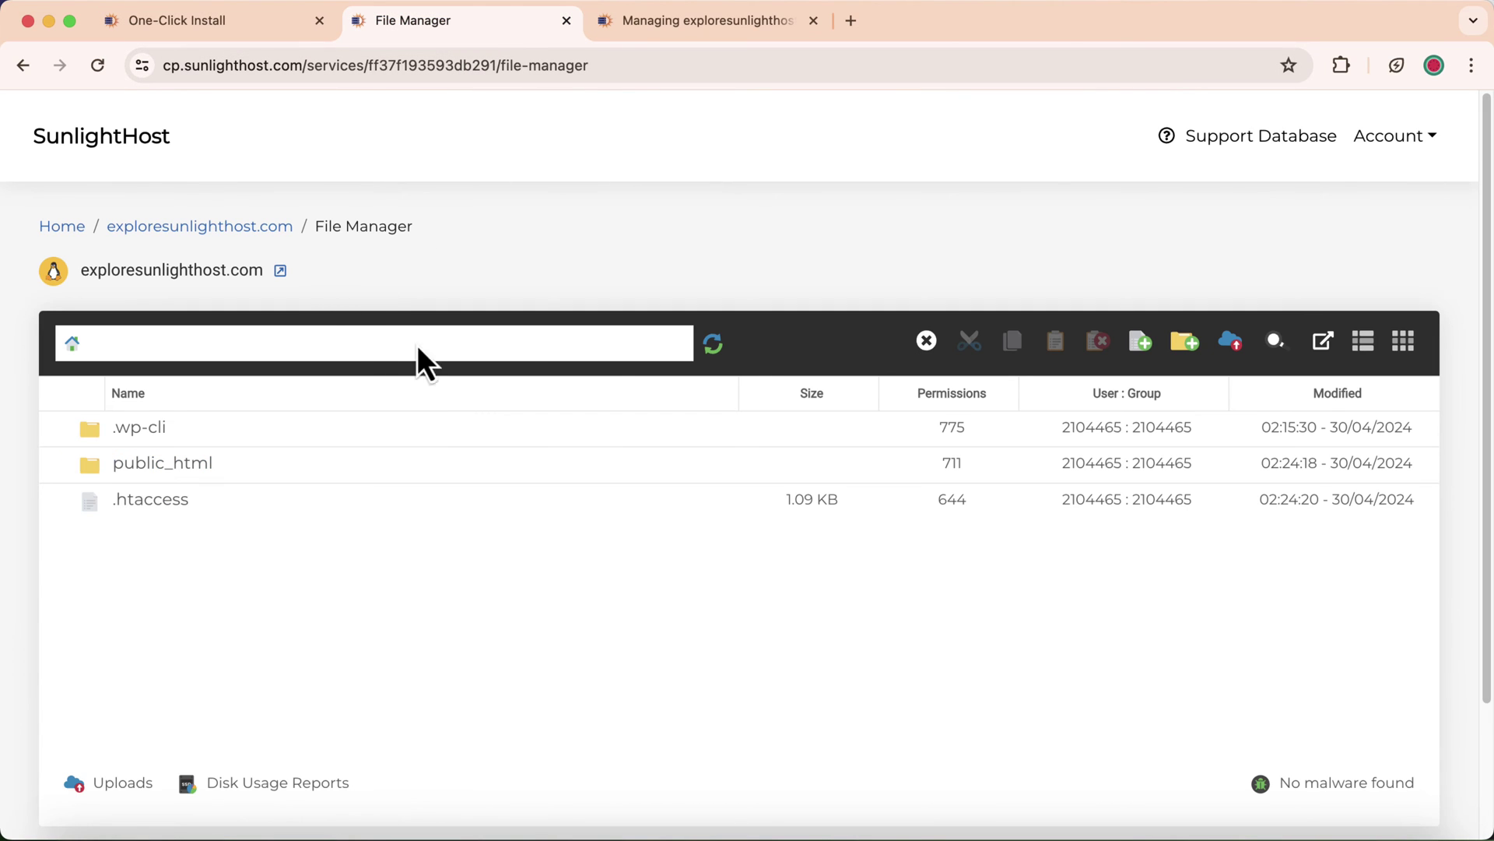
pyautogui.click(713, 343)
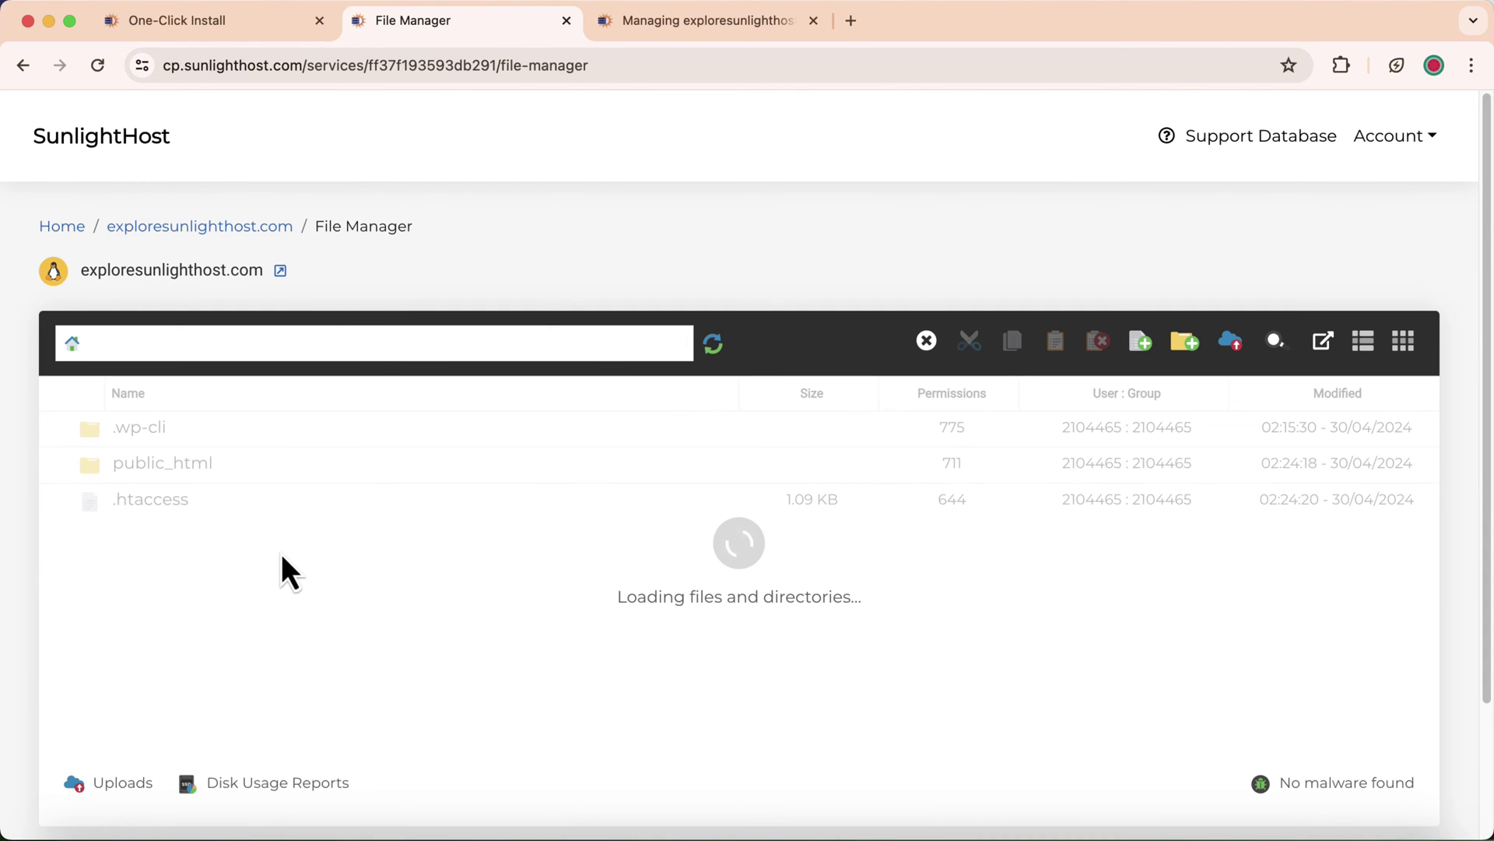
pyautogui.click(317, 476)
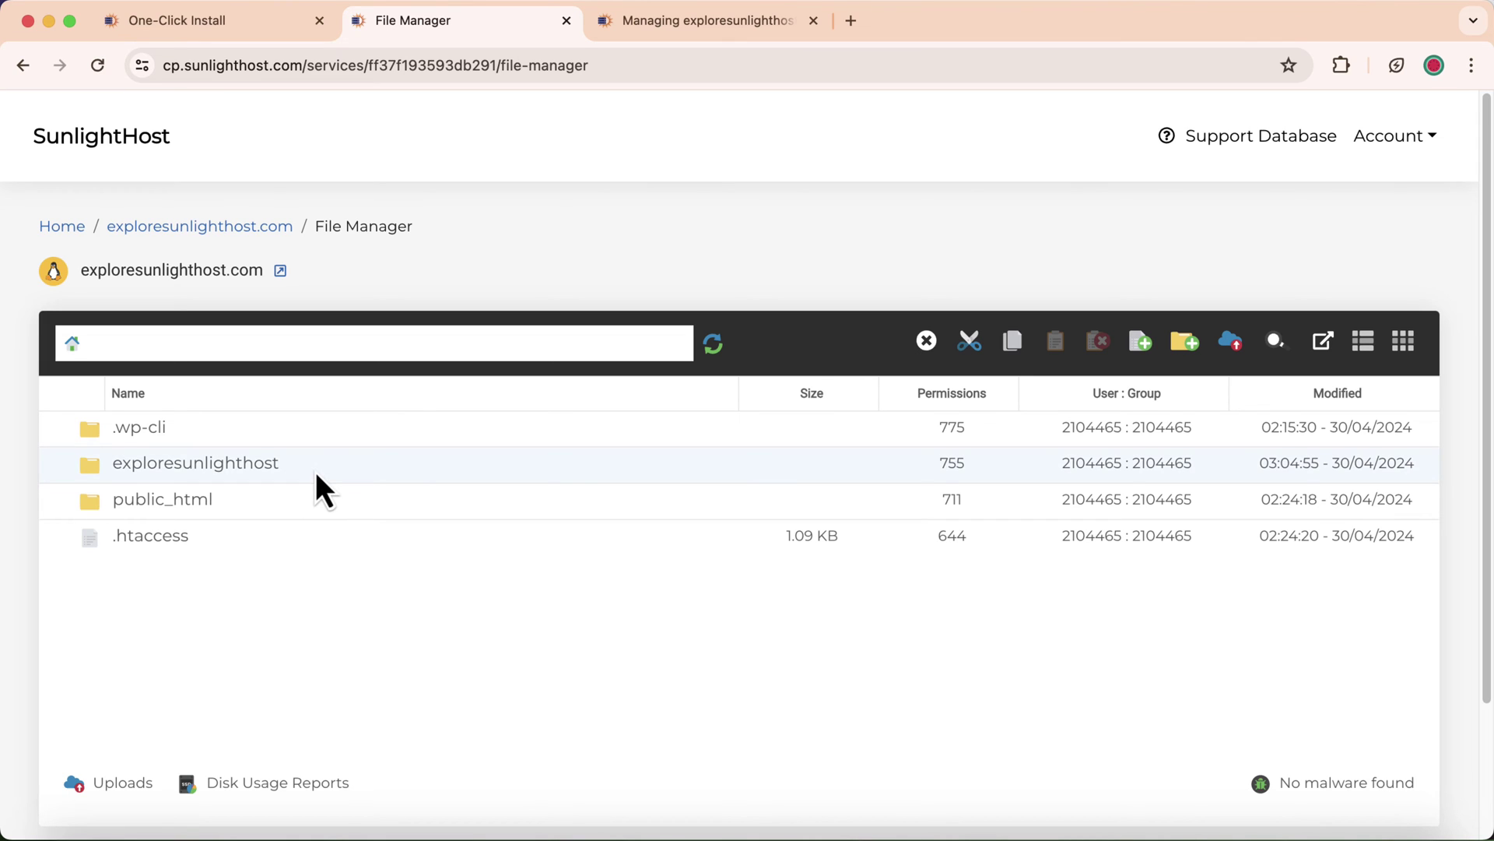
pyautogui.click(671, 31)
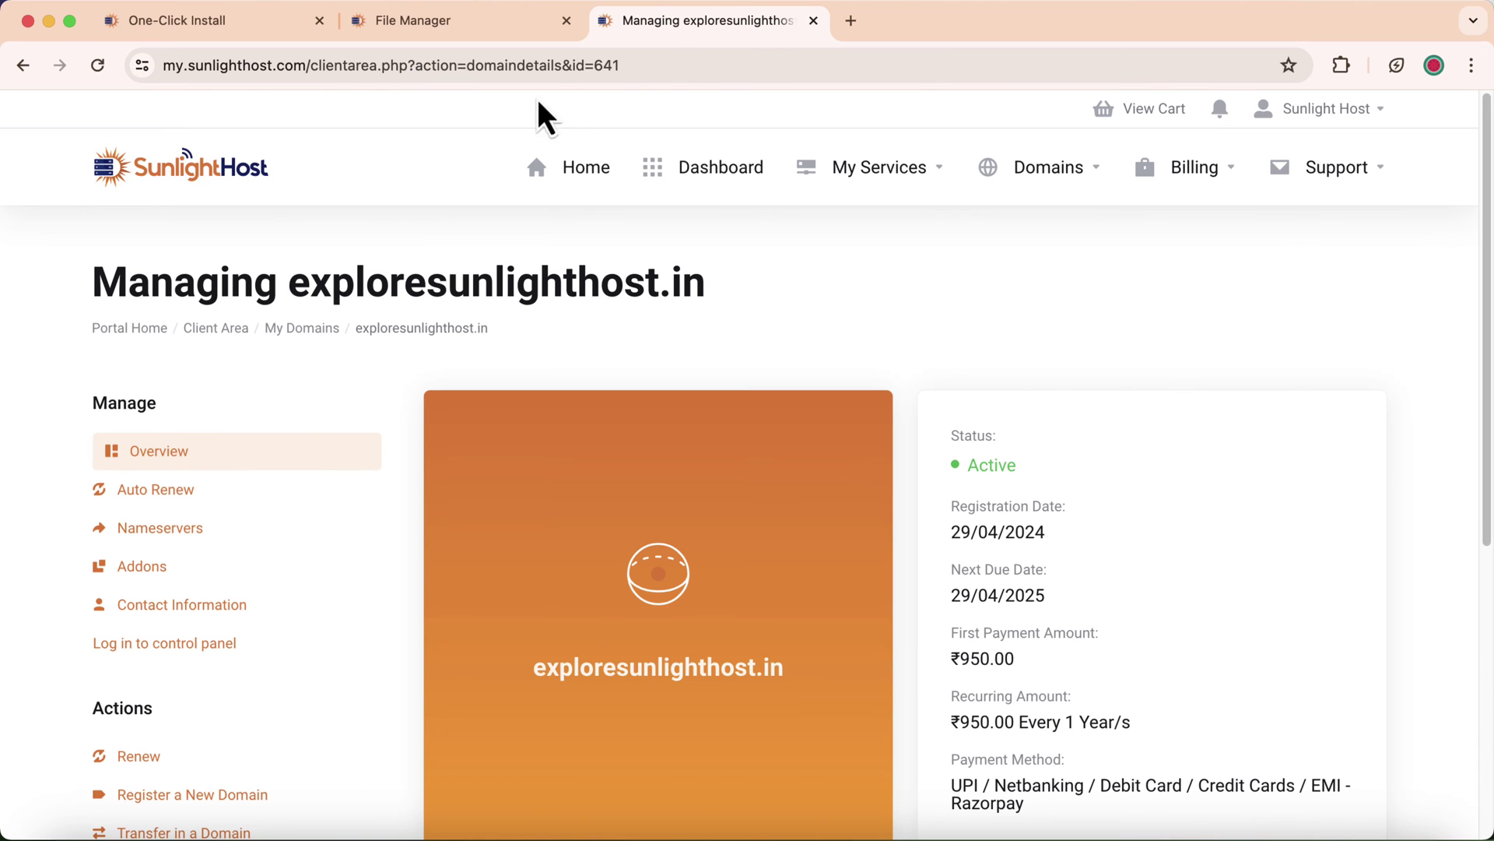
pyautogui.click(171, 36)
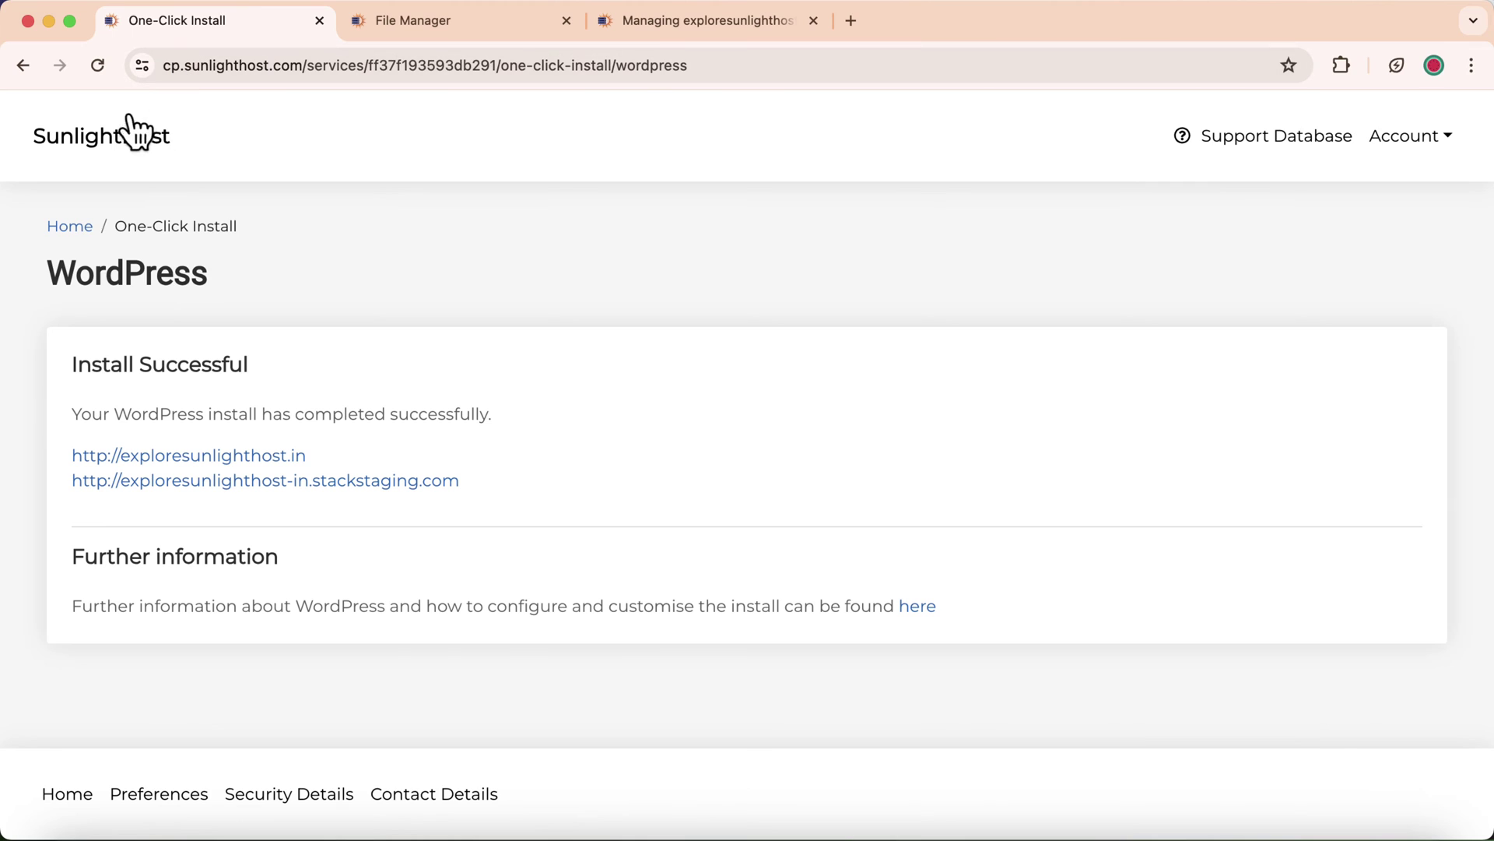
# Return to the hosting package overview and open the Manage Domains list showing each domain's document root.
pyautogui.click(67, 236)
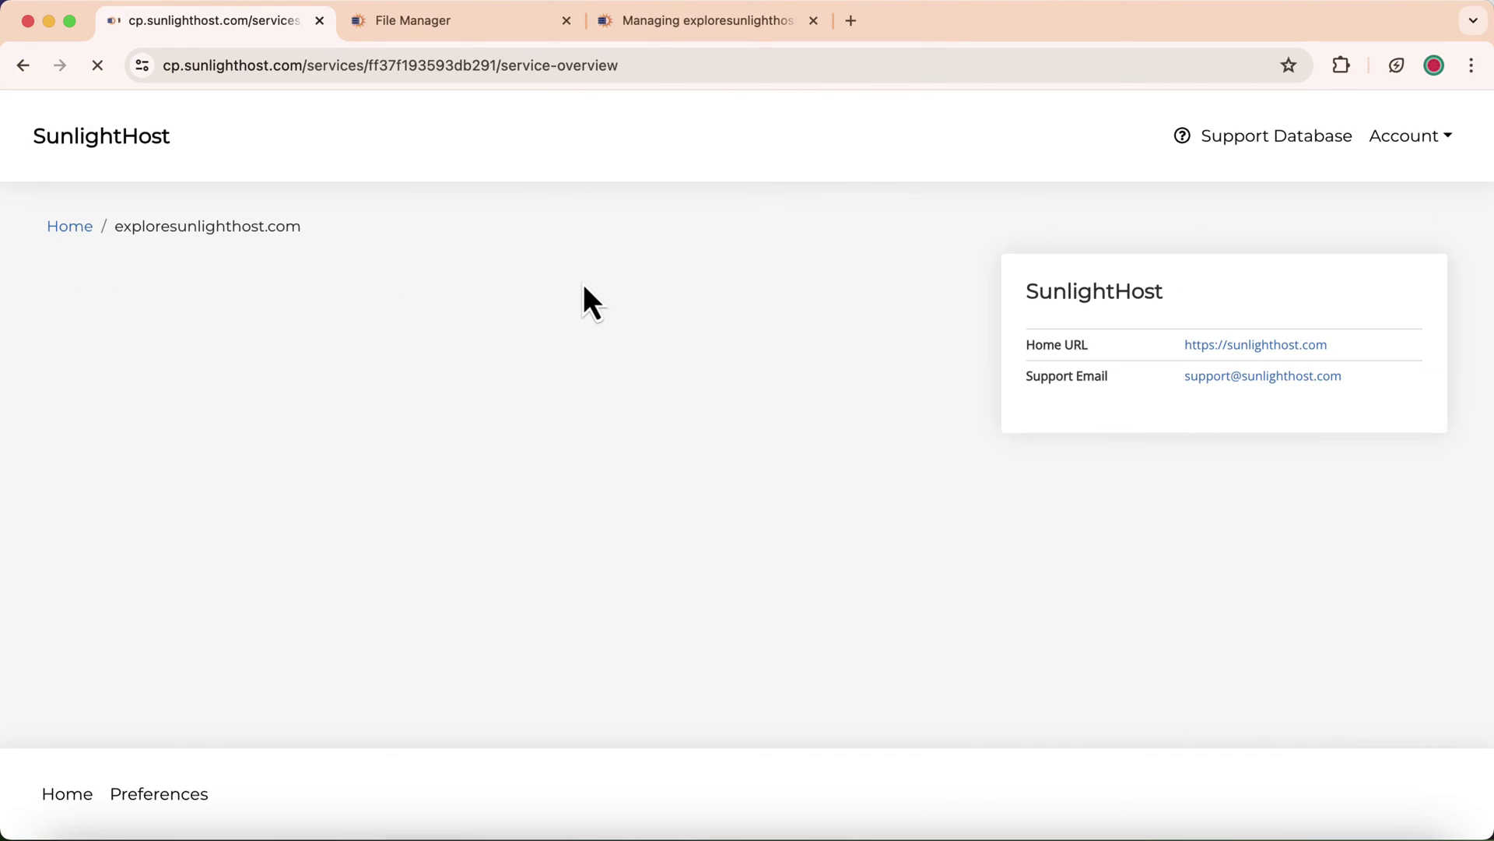
pyautogui.scroll(-1, 333, 444)
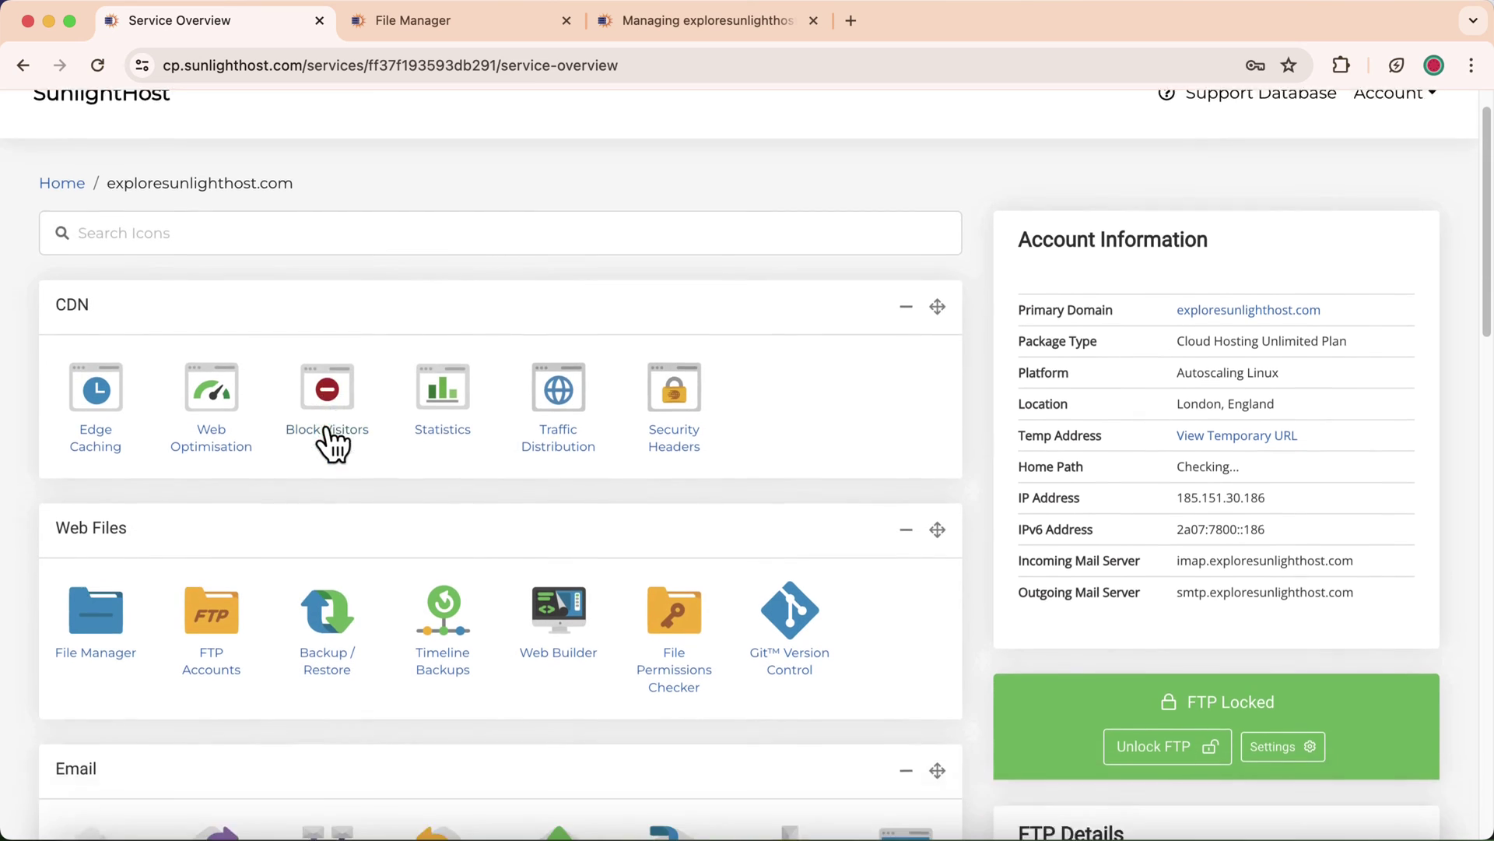
pyautogui.scroll(-14, 334, 443)
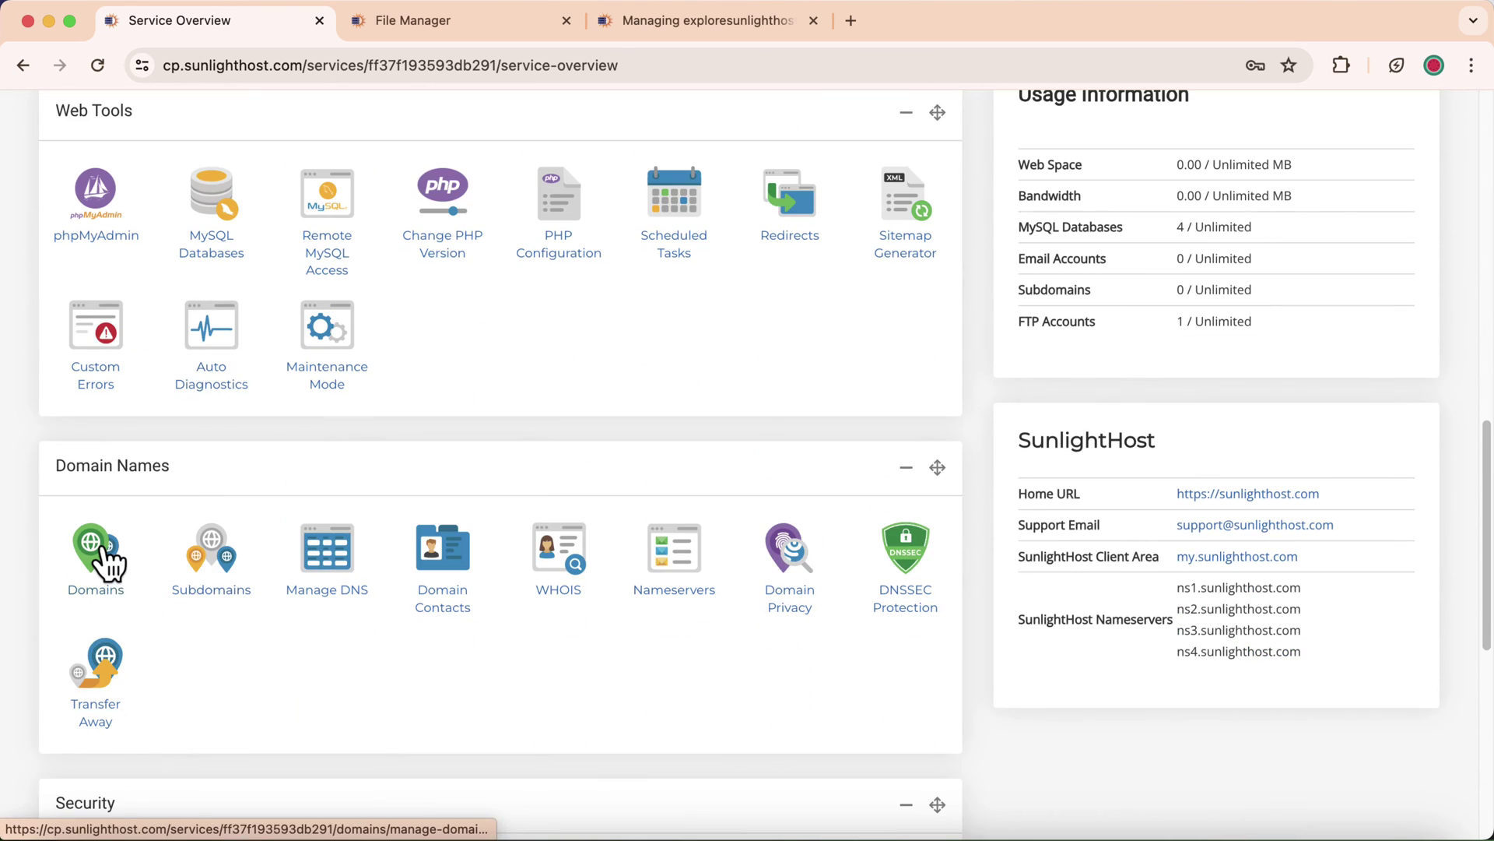
pyautogui.click(107, 549)
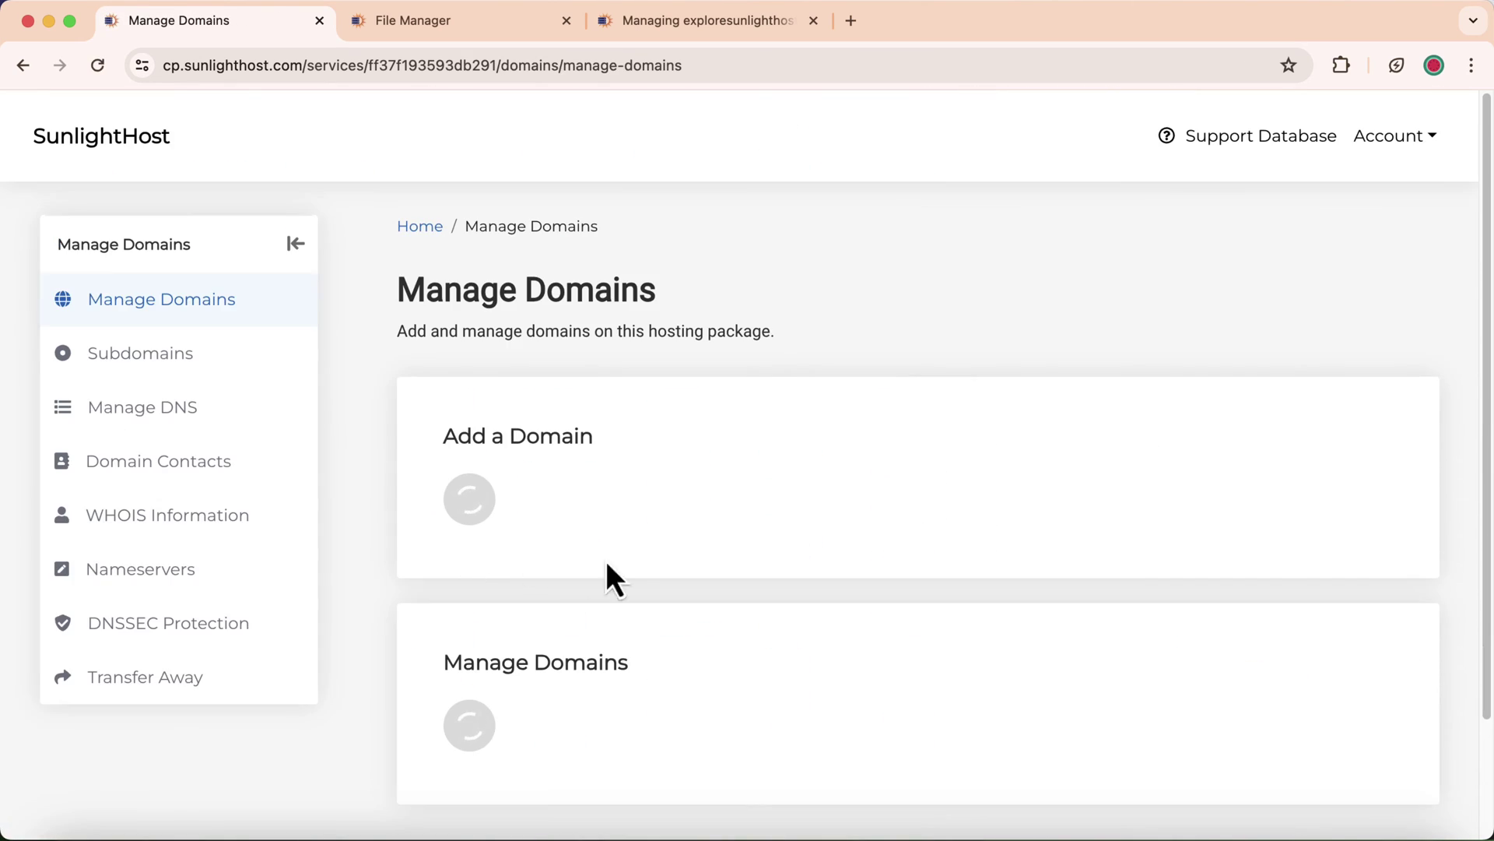
pyautogui.scroll(-8, 876, 549)
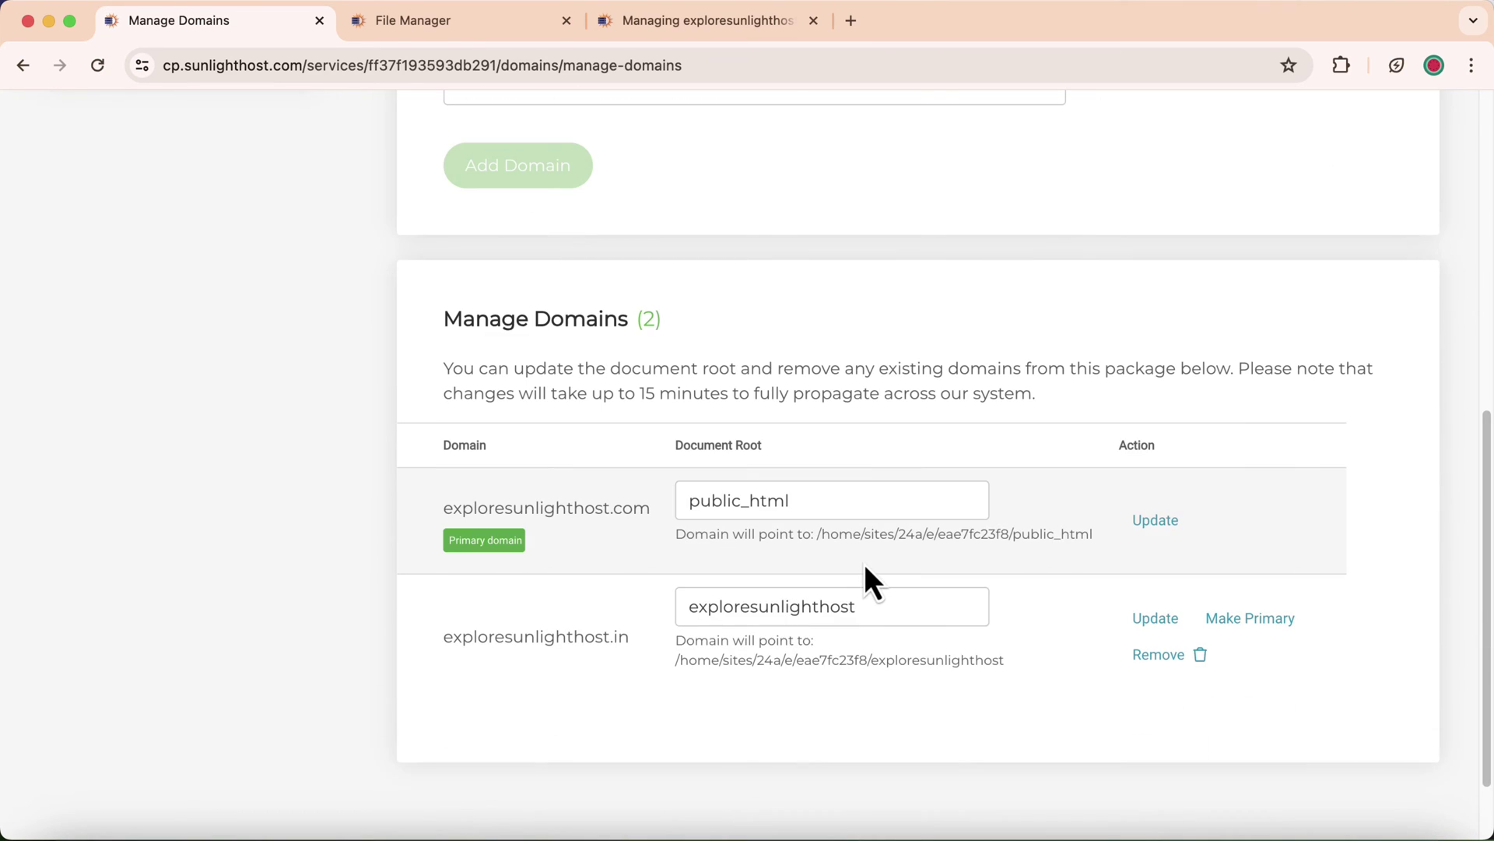
# Examine the WordPress files inside the exploresunlighthost folder in File Manager, and compare the home directory folders with the domains' document roots.
pyautogui.click(526, 11)
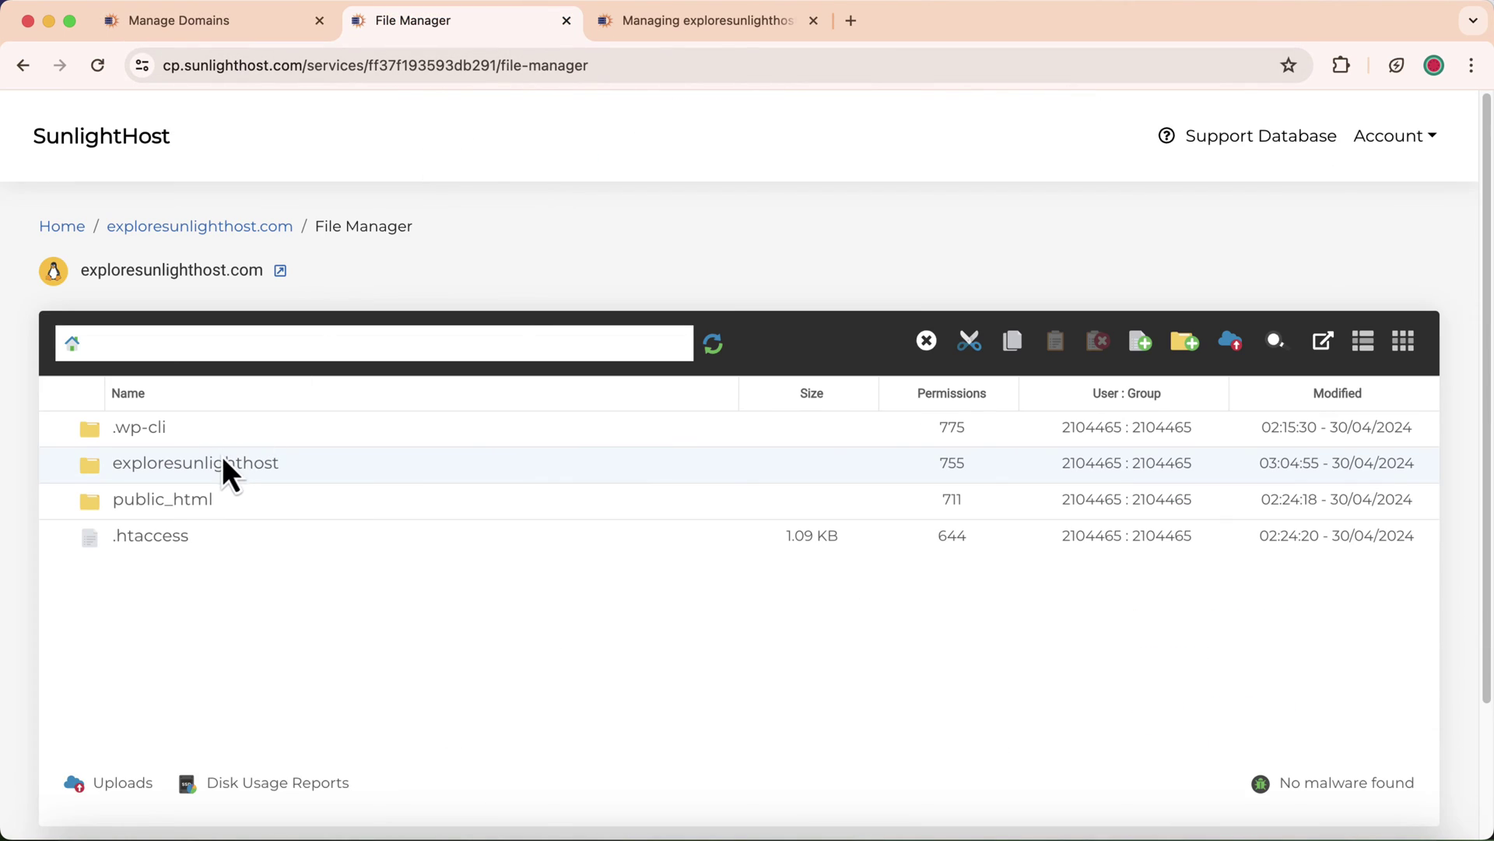
pyautogui.doubleClick(328, 467)
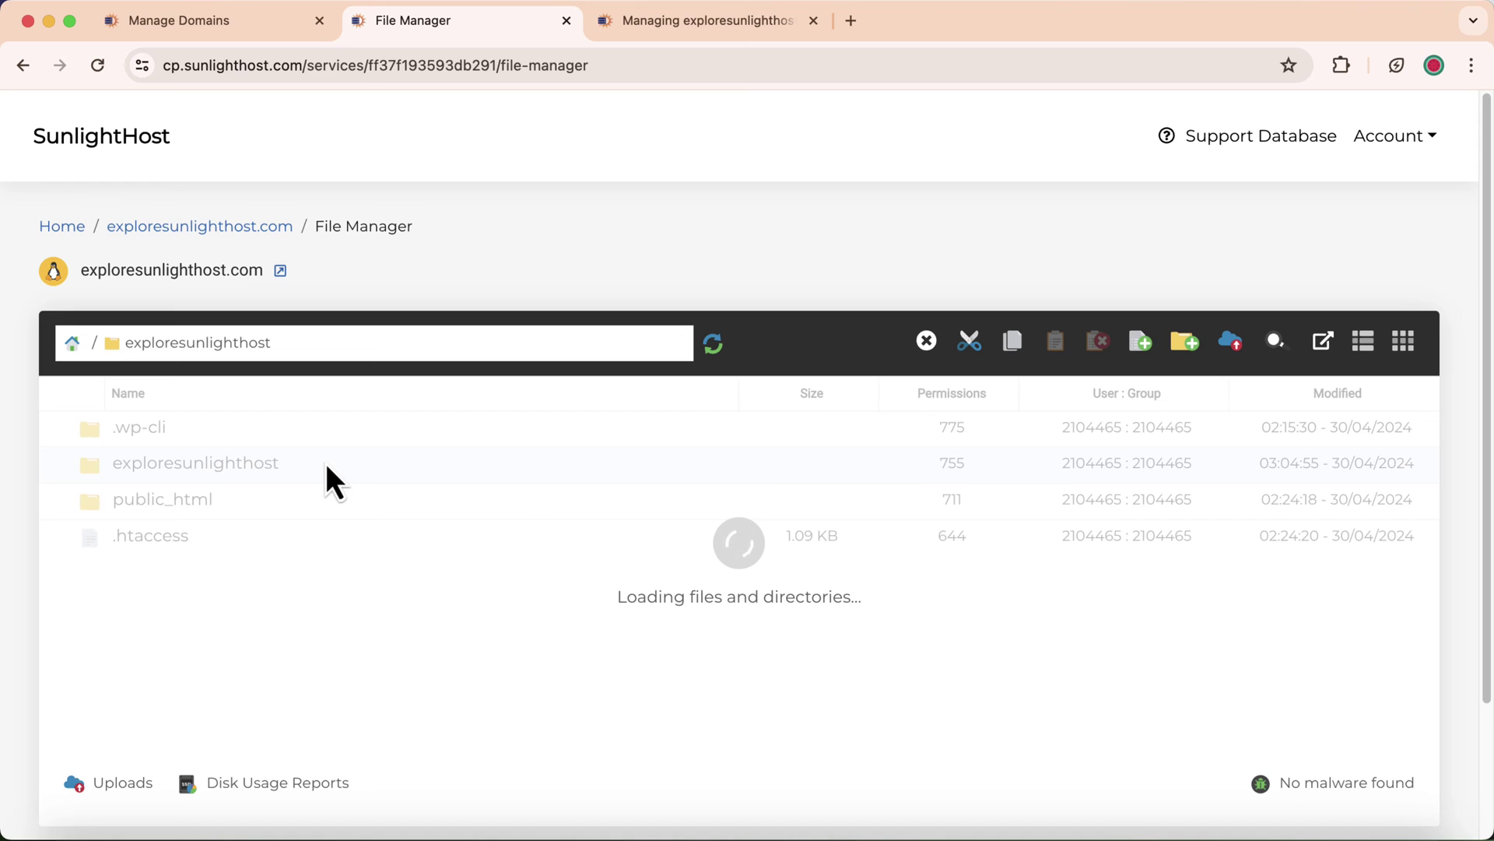
pyautogui.scroll(-5, 328, 475)
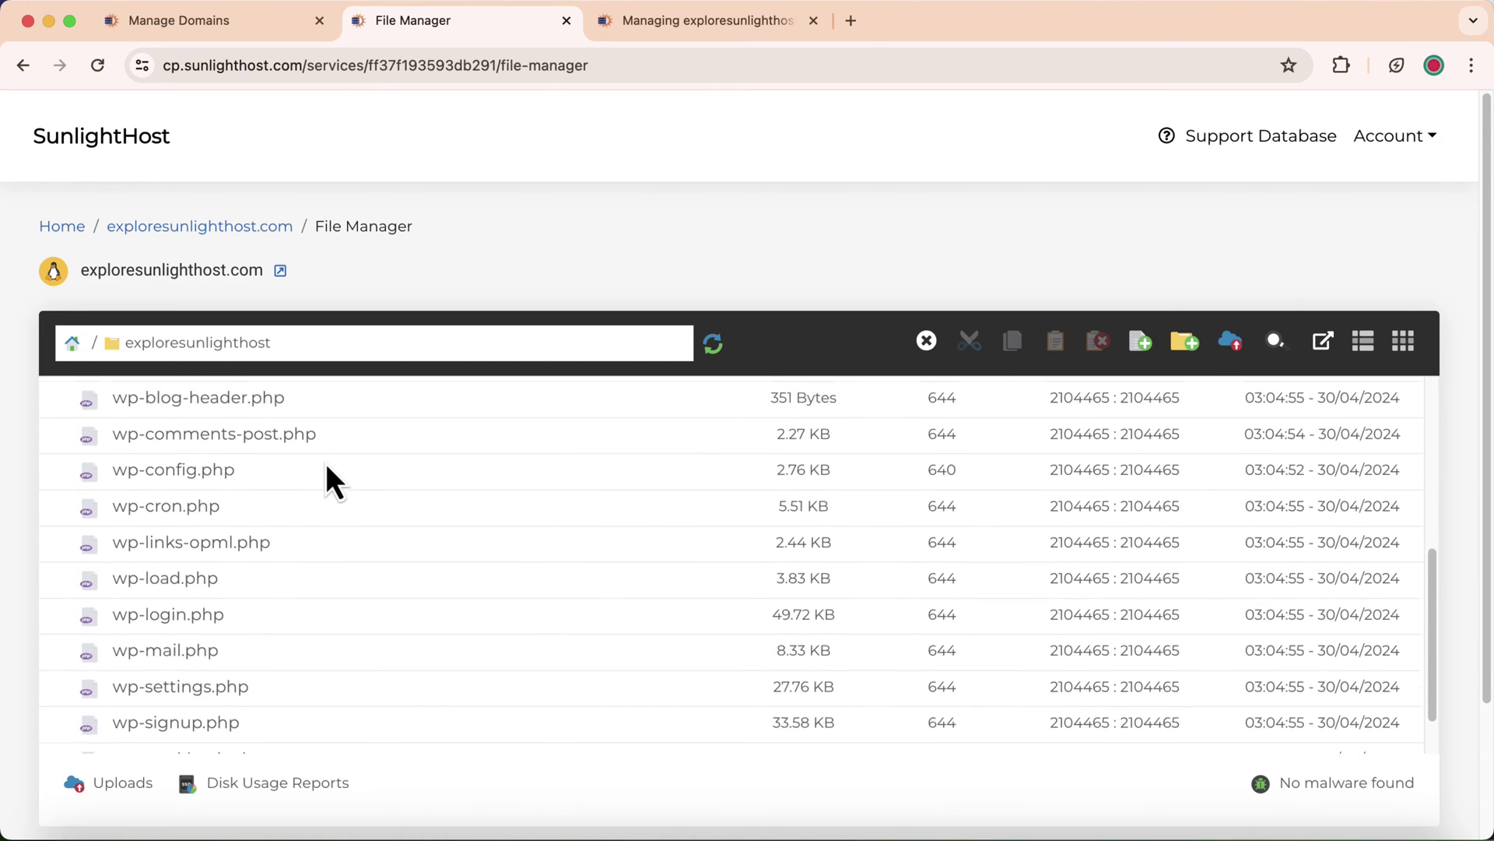
pyautogui.click(74, 344)
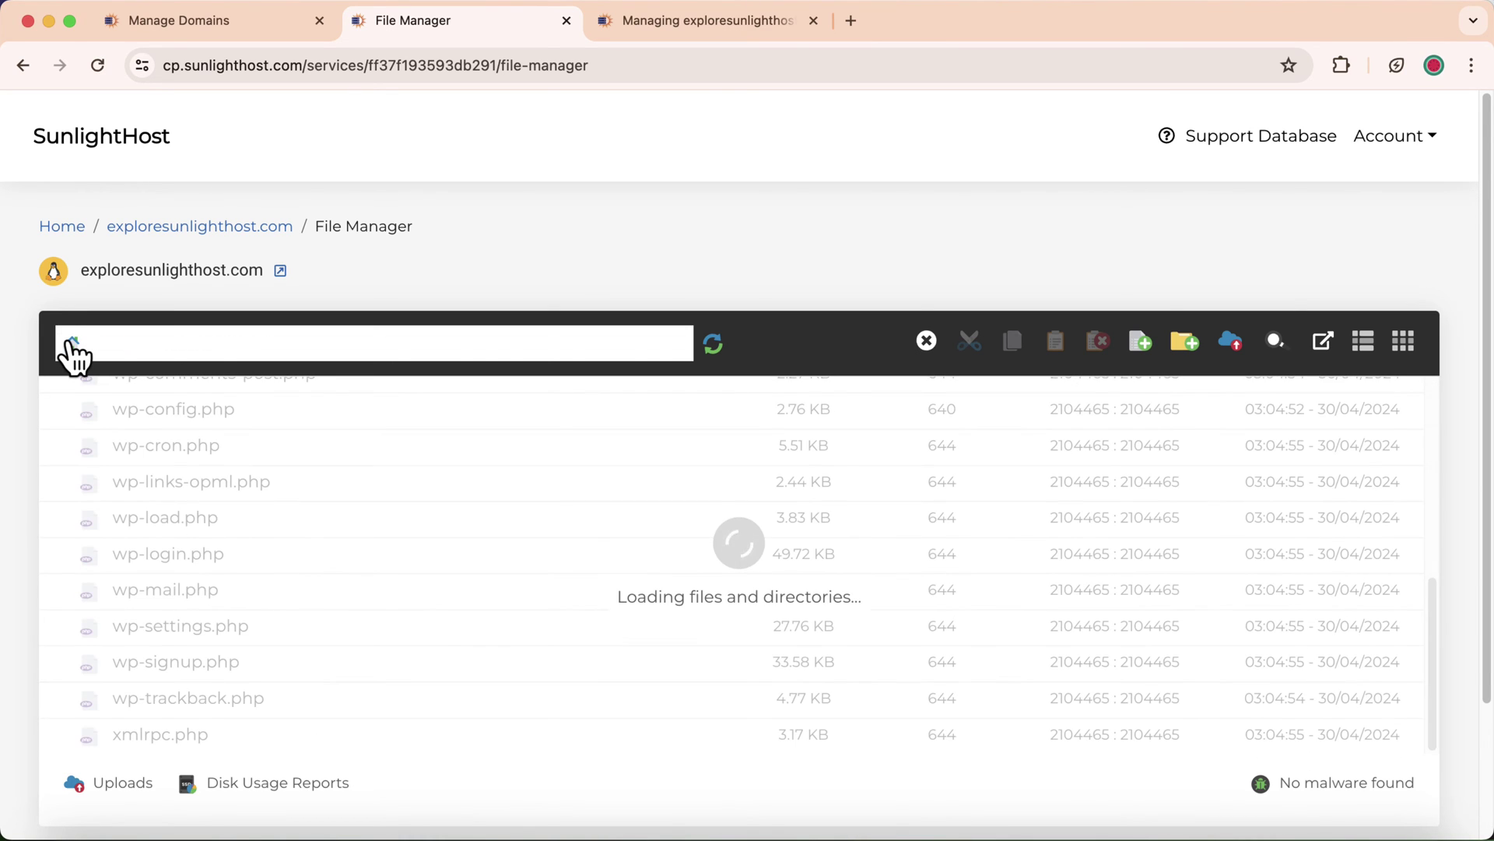
pyautogui.click(207, 34)
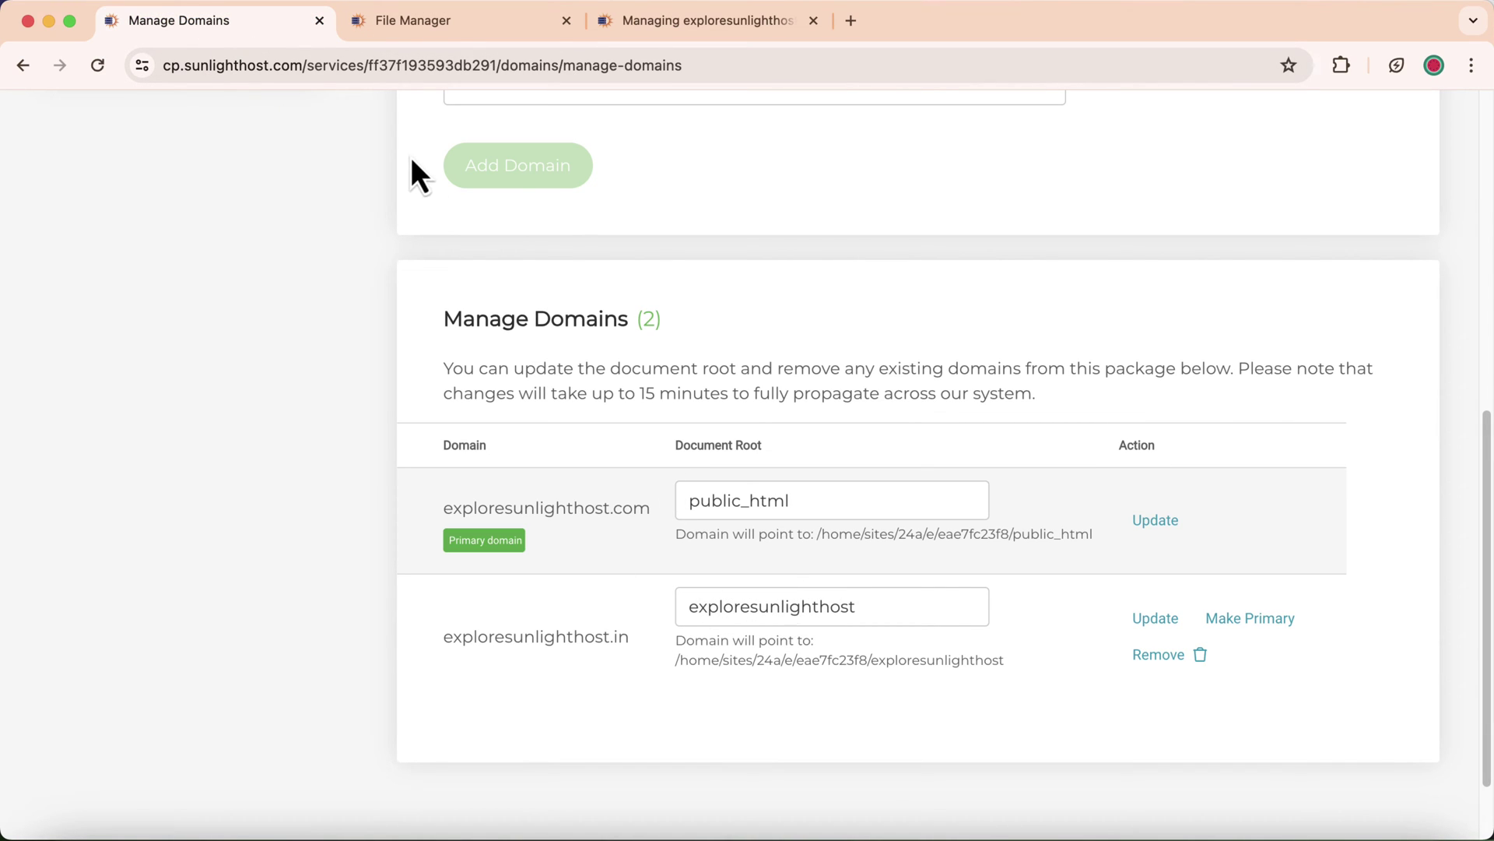
pyautogui.click(449, 31)
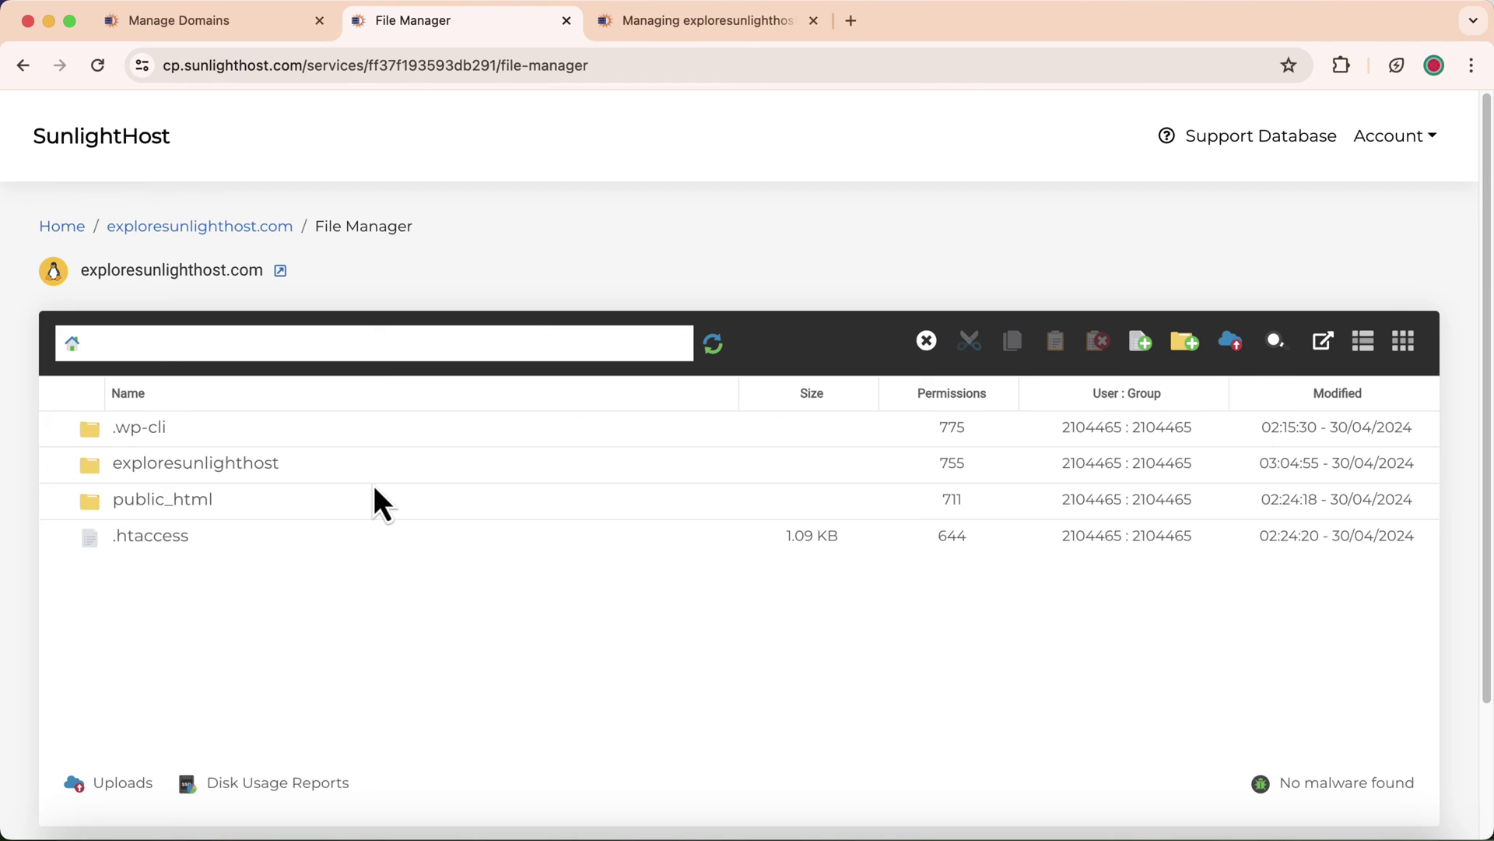
# Change the document root of exploresunlighthost.in to exploresunlight and save the update.
pyautogui.click(193, 23)
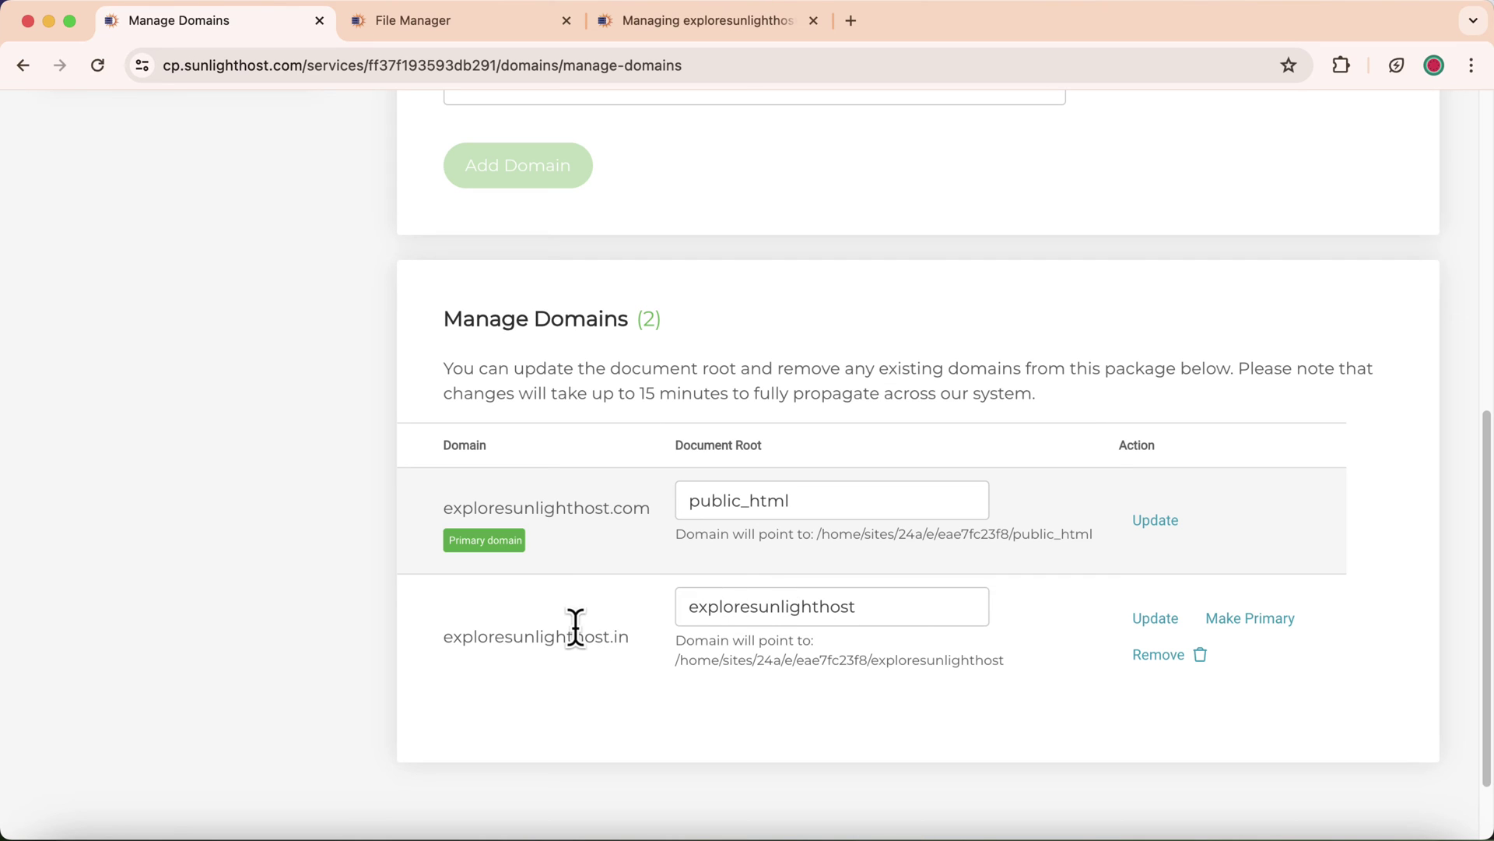
pyautogui.moveTo(884, 602); pyautogui.dragTo(821, 607)
pyautogui.press('BackSpace')
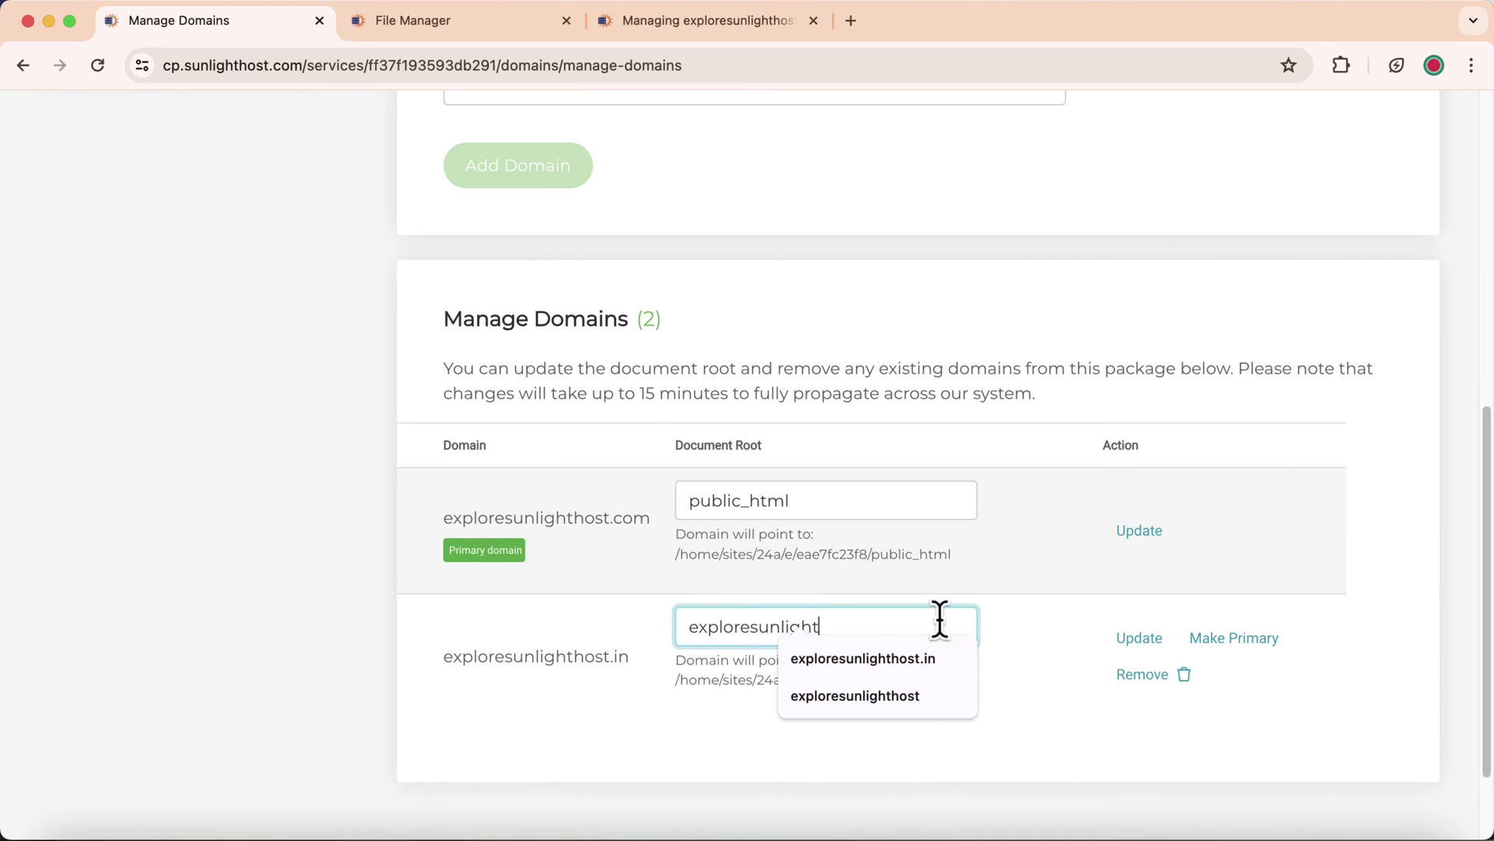
pyautogui.click(1026, 606)
pyautogui.click(1157, 648)
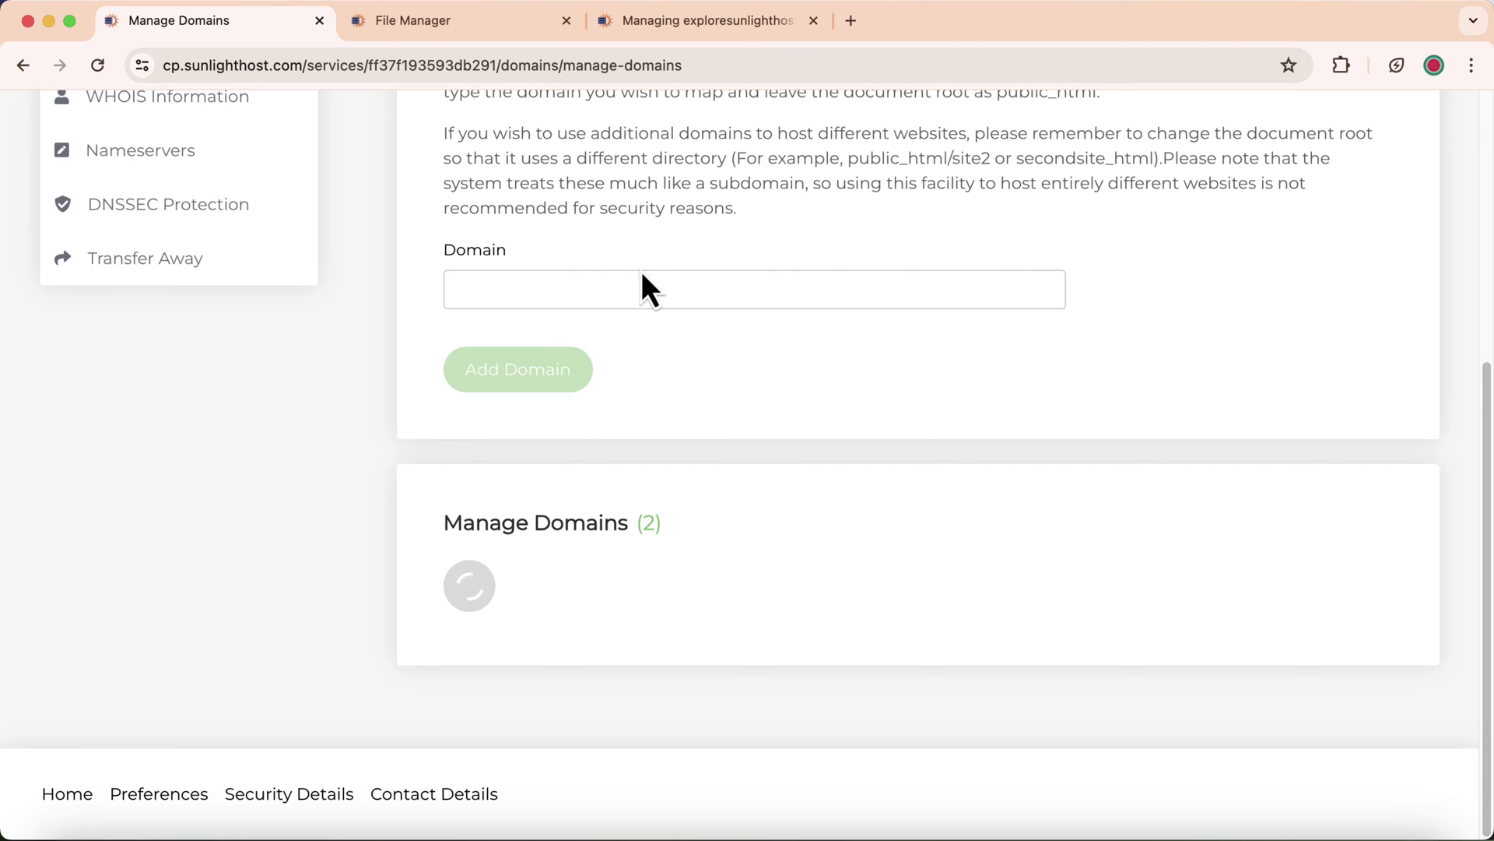
pyautogui.scroll(-3, 452, 720)
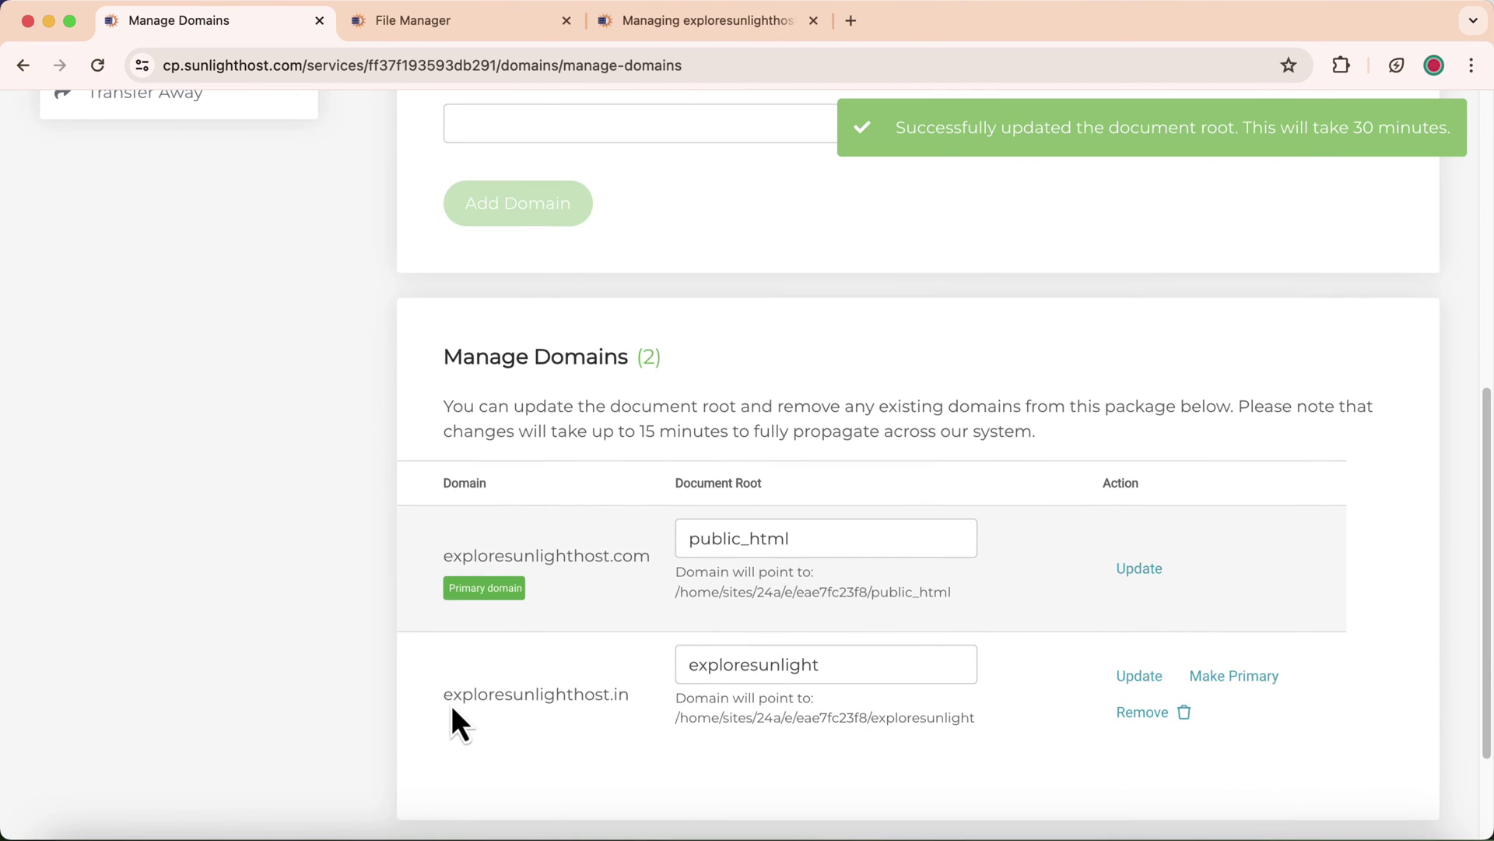
# Copy the domain name exploresunlighthost.in from the domain list and open the site in a new browser tab.
pyautogui.moveTo(443, 693); pyautogui.dragTo(727, 330)
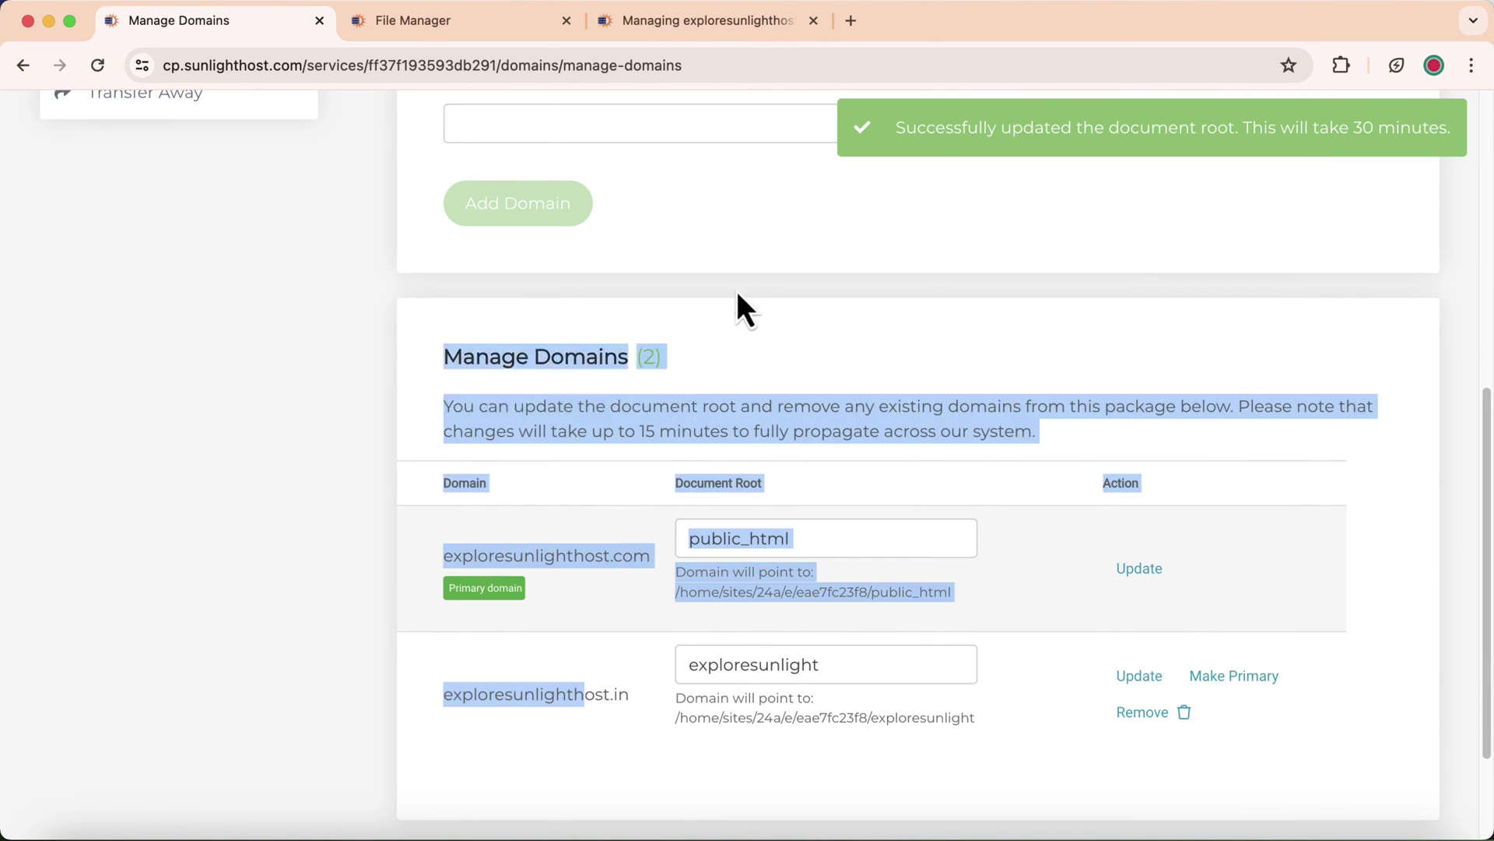
pyautogui.click(596, 651)
pyautogui.moveTo(445, 695); pyautogui.dragTo(640, 708)
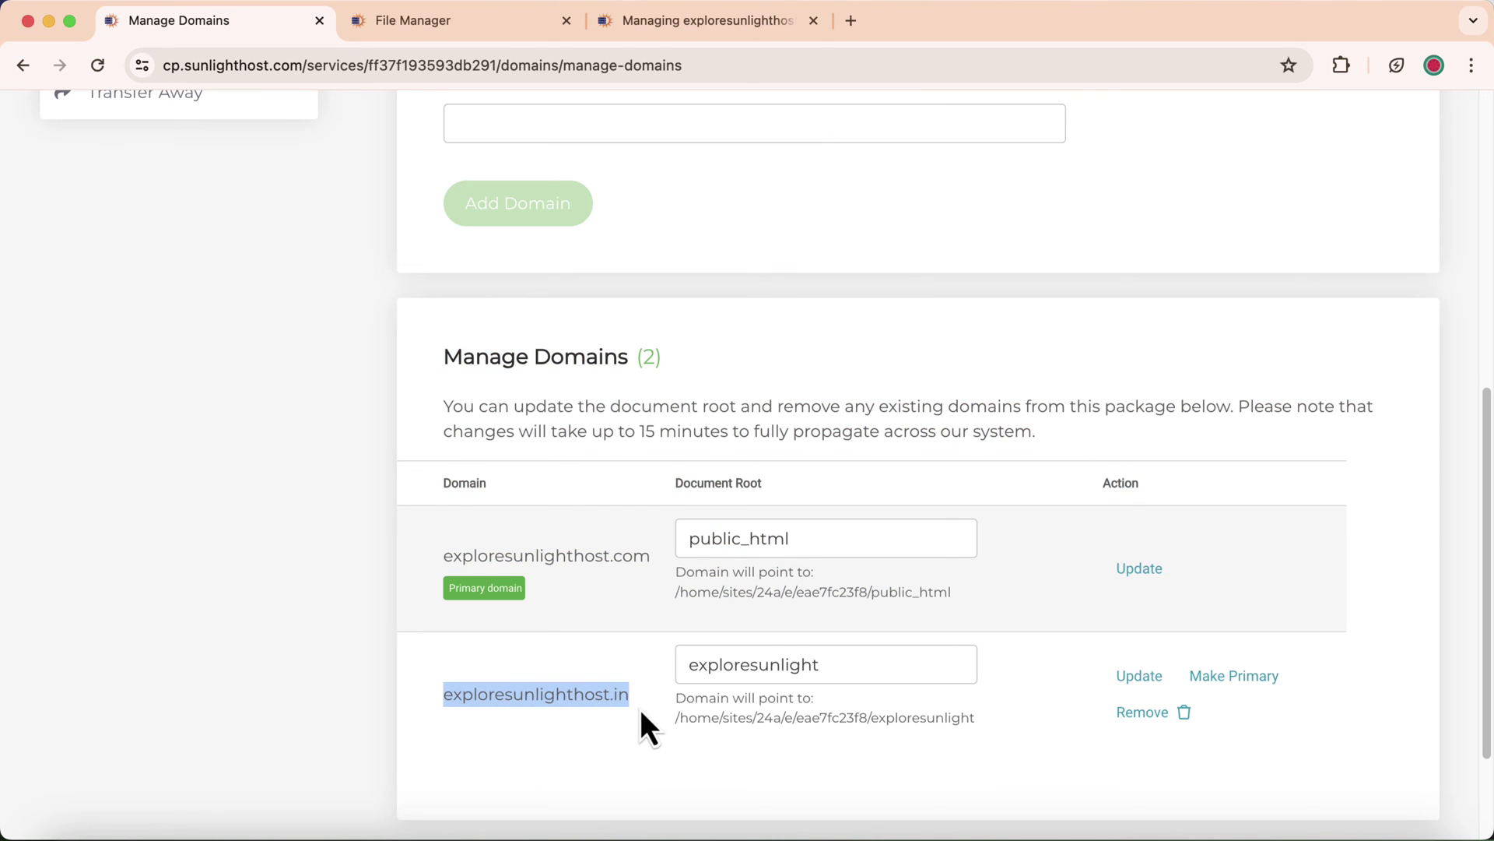
pyautogui.rightClick(618, 702)
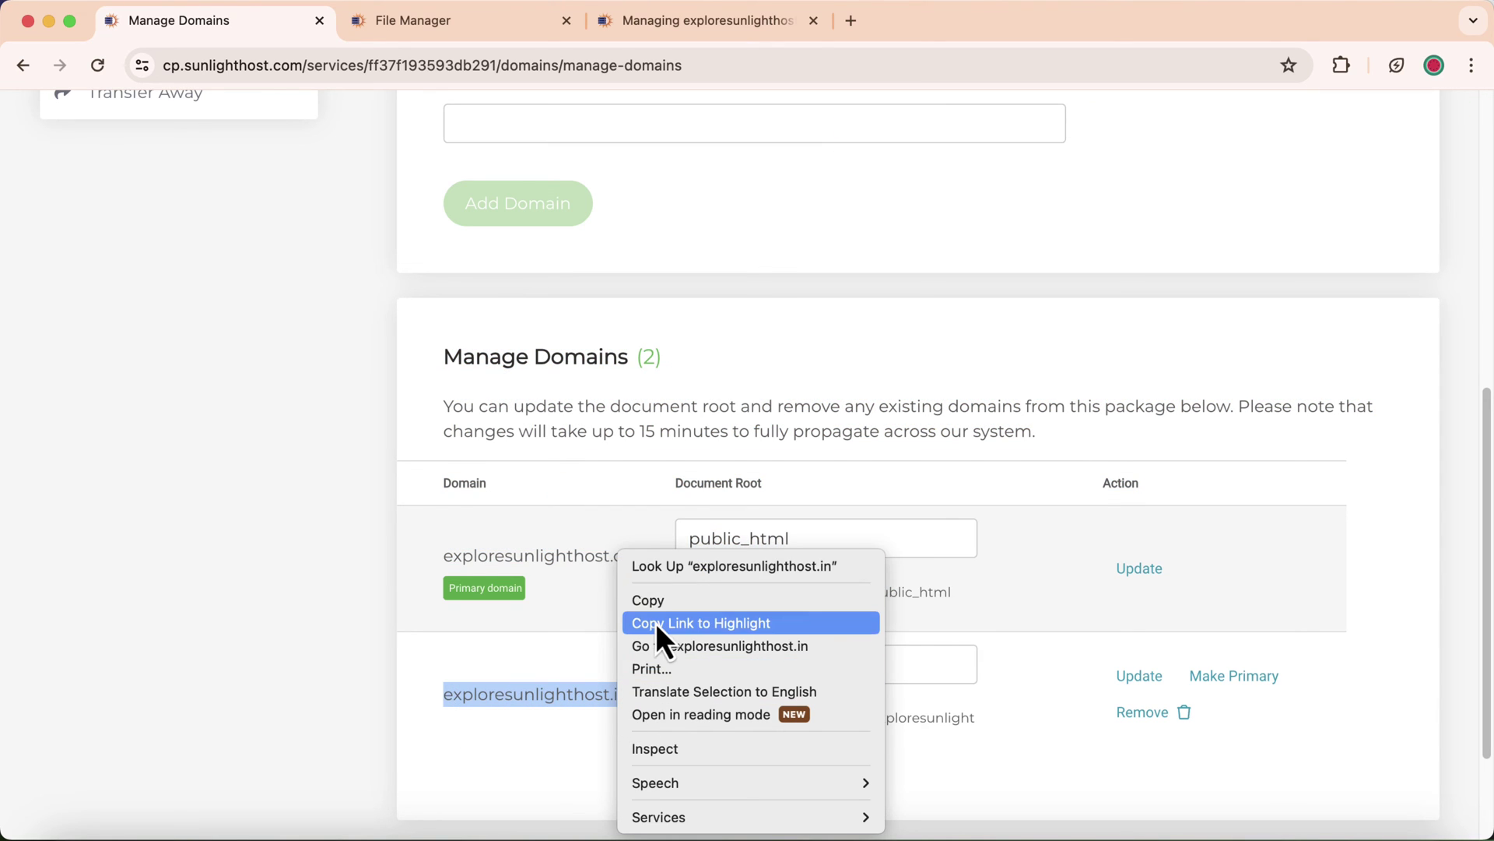
pyautogui.click(655, 622)
pyautogui.rightClick(576, 690)
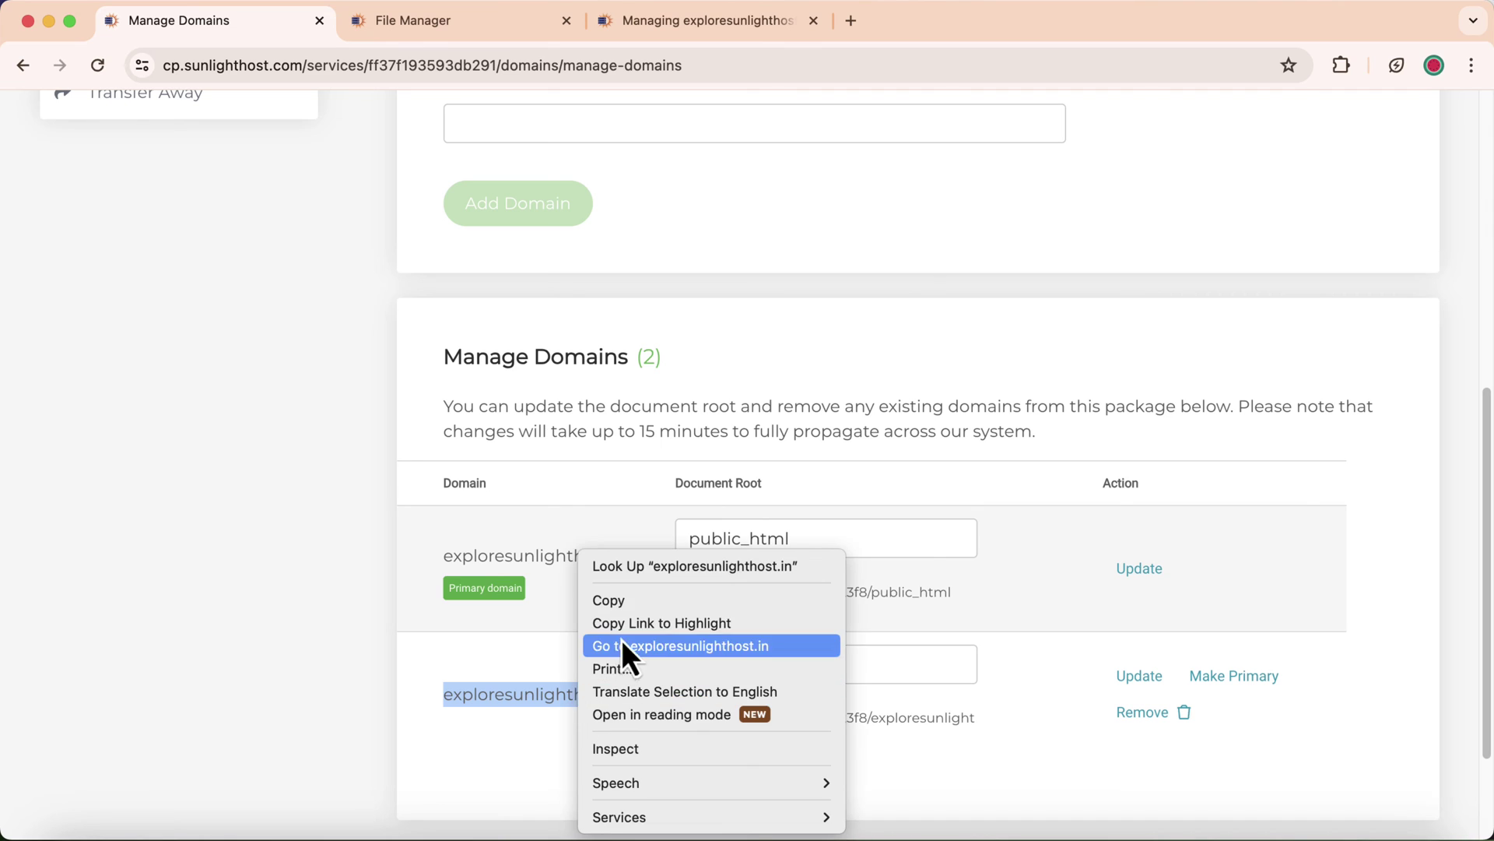
pyautogui.click(632, 605)
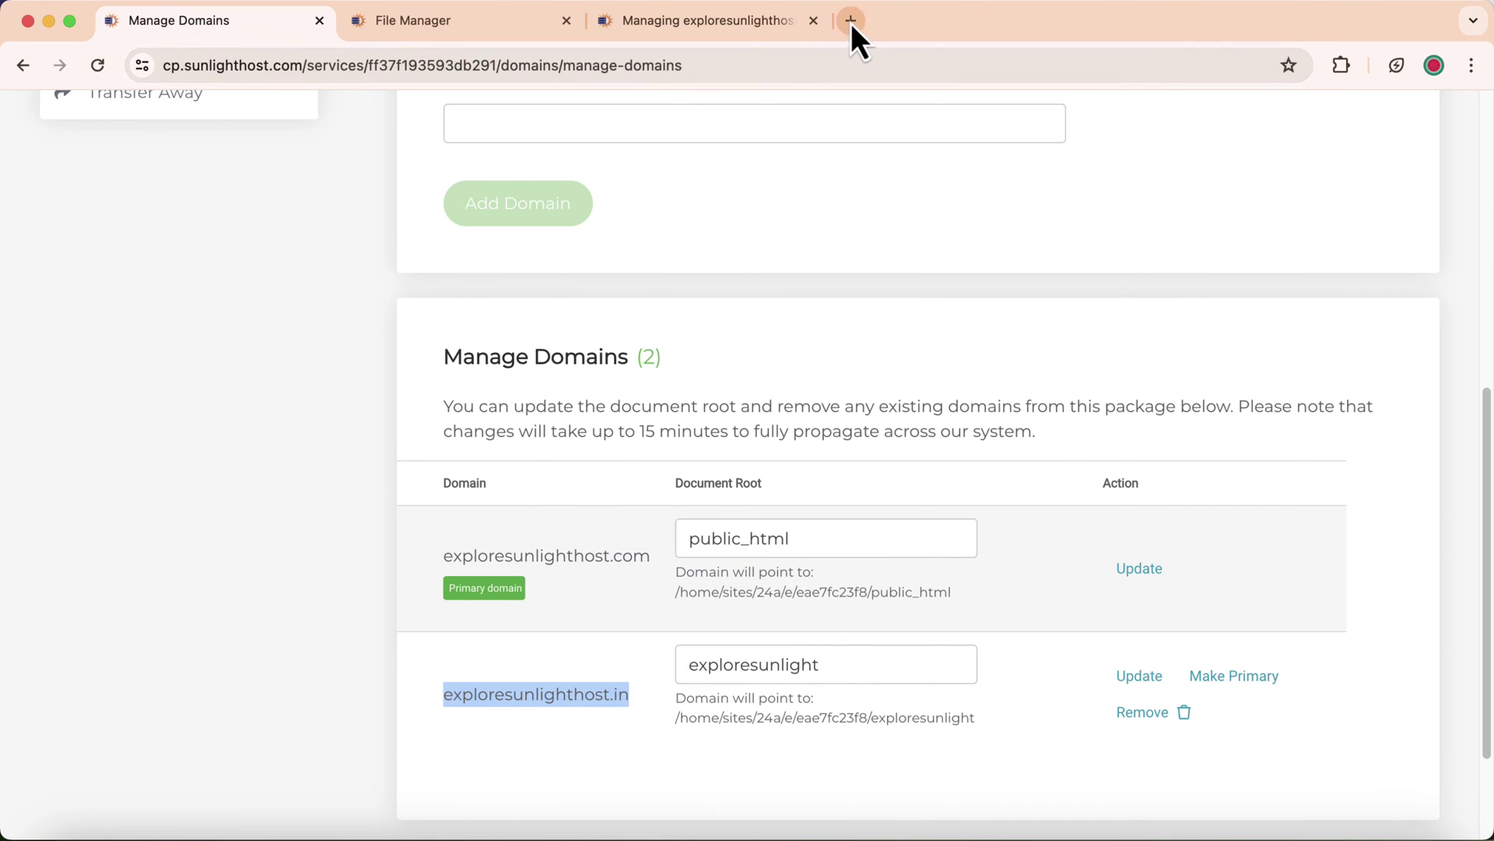
pyautogui.click(850, 21)
pyautogui.rightClick(761, 67)
pyautogui.click(825, 217)
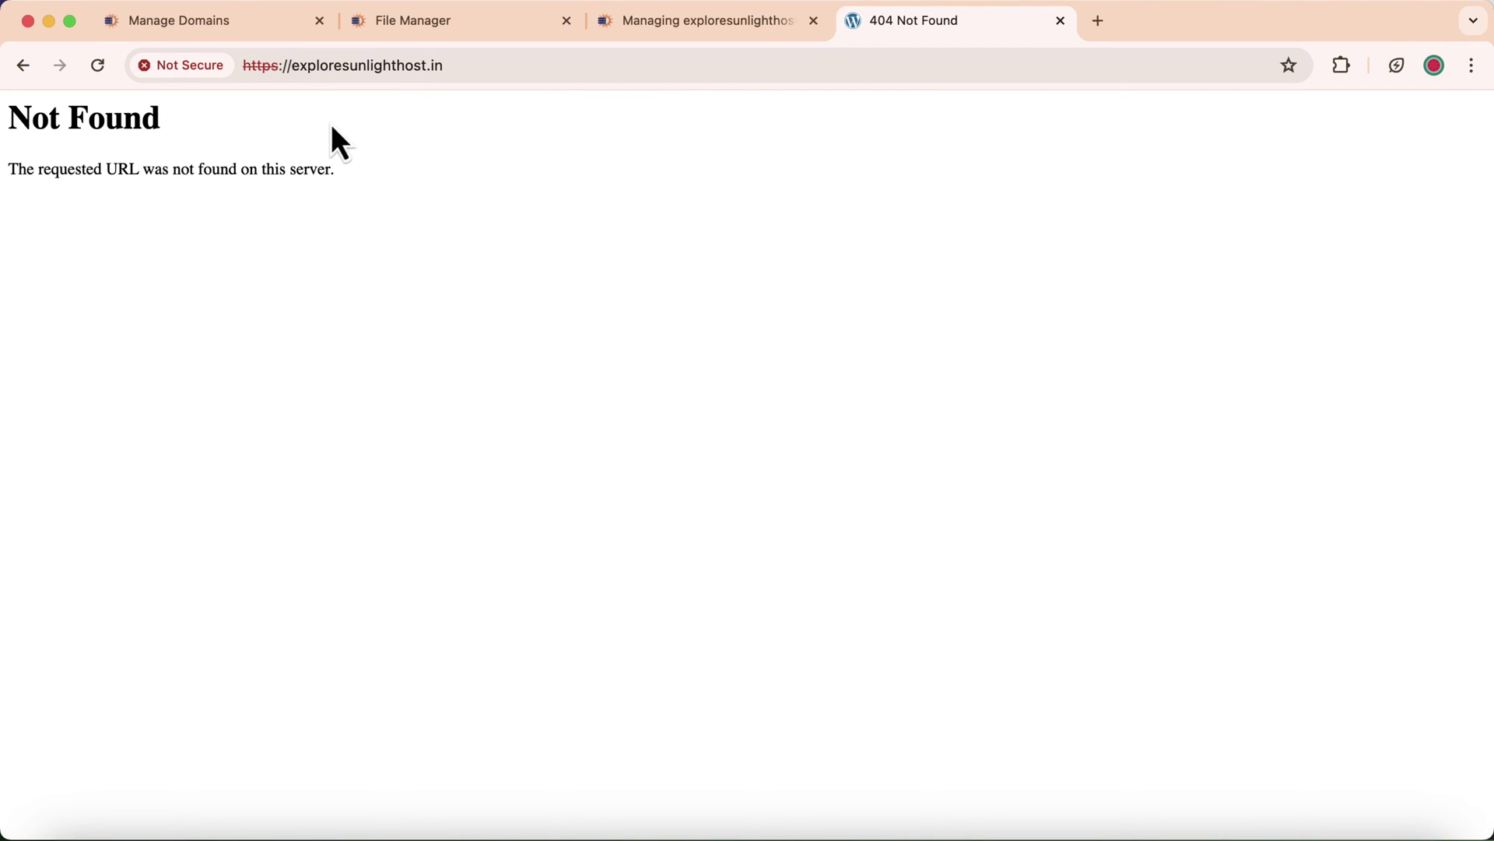
# Rename the exploresunlighthost folder in File Manager to match the document root exploresunlight.
pyautogui.click(236, 32)
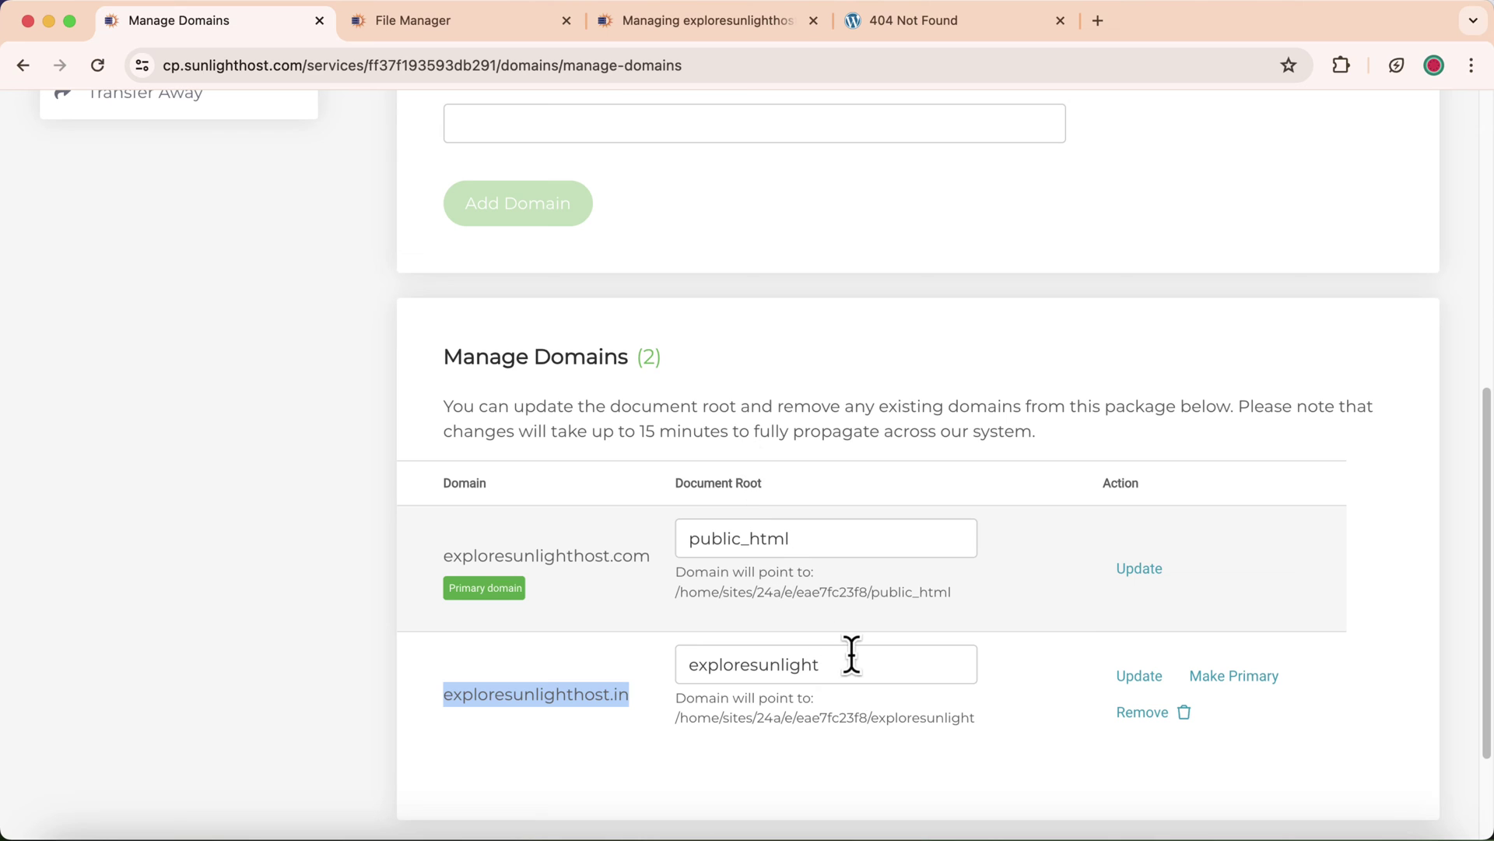
pyautogui.scroll(4, 787, 591)
pyautogui.click(465, 20)
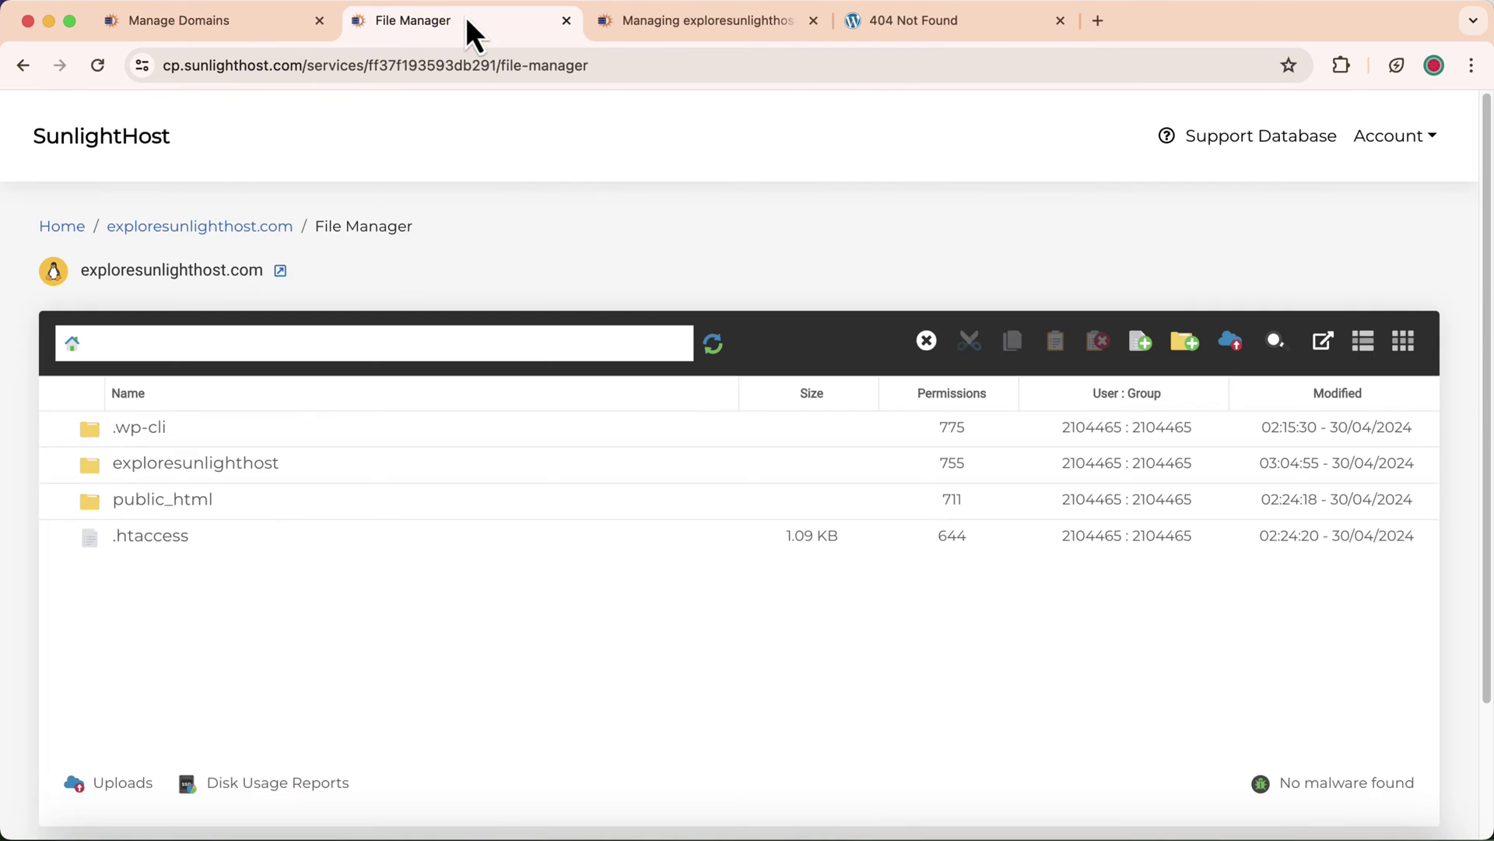
pyautogui.click(292, 462)
pyautogui.rightClick(292, 462)
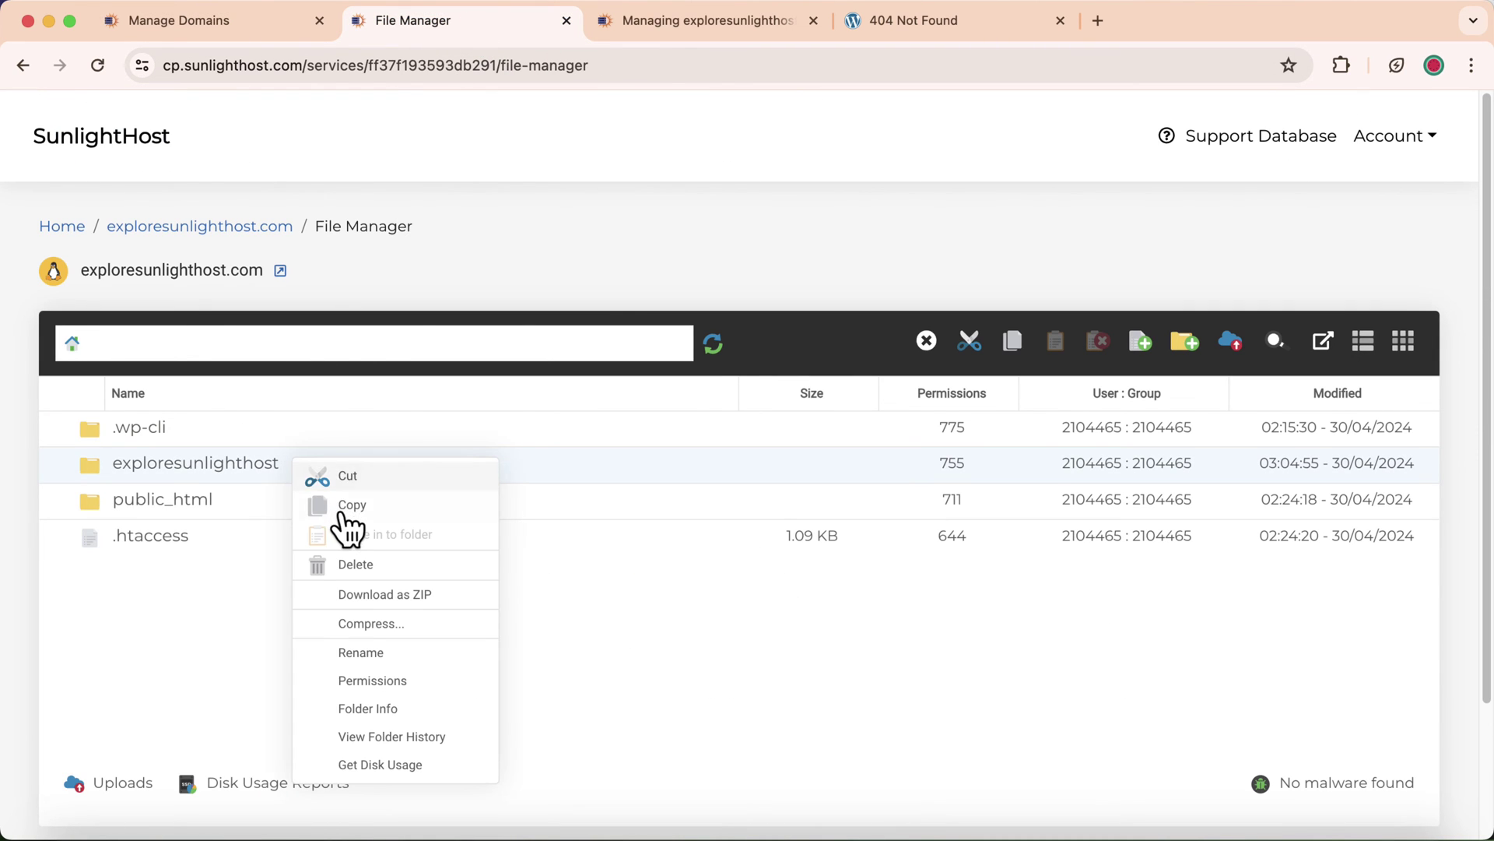
pyautogui.click(382, 656)
pyautogui.moveTo(610, 223); pyautogui.dragTo(572, 216)
pyautogui.press('BackSpace')
pyautogui.click(966, 326)
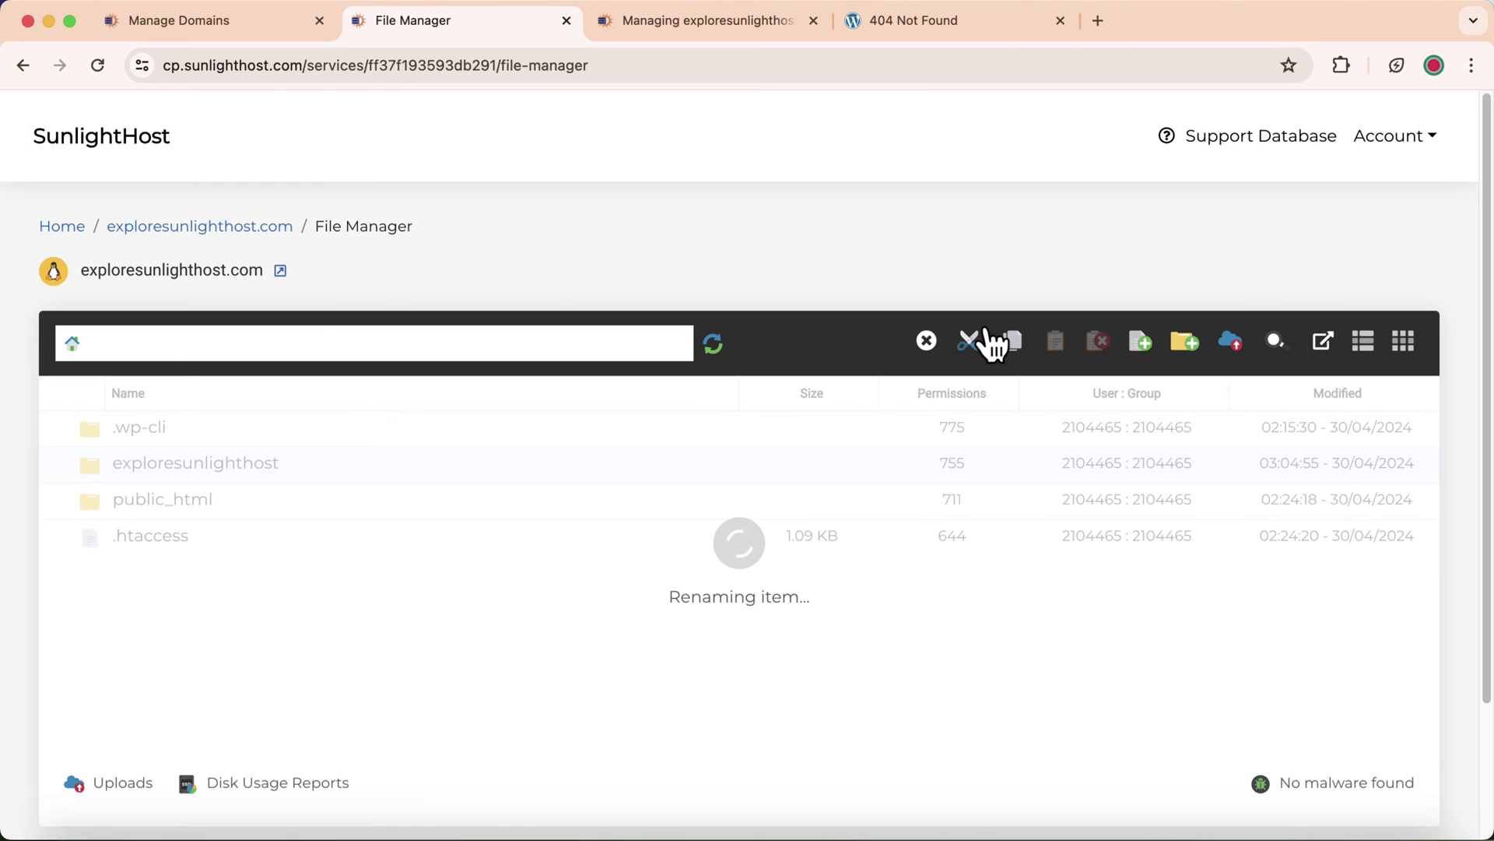
# Reload exploresunlighthost.in to check that the site loads from the renamed folder, and close its browser tab.
pyautogui.click(956, 32)
pyautogui.click(97, 72)
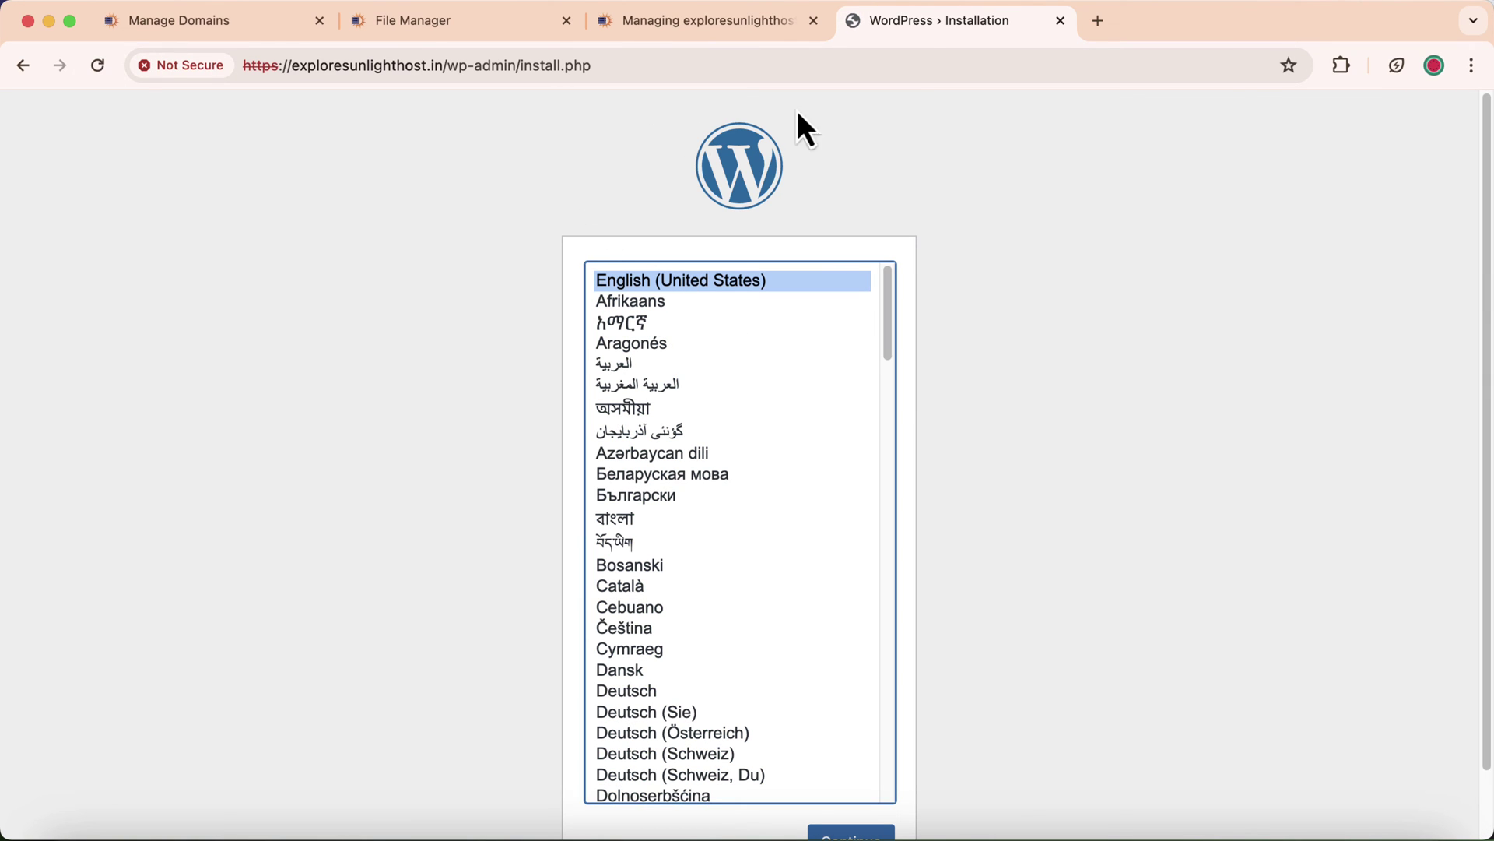
pyautogui.click(1061, 21)
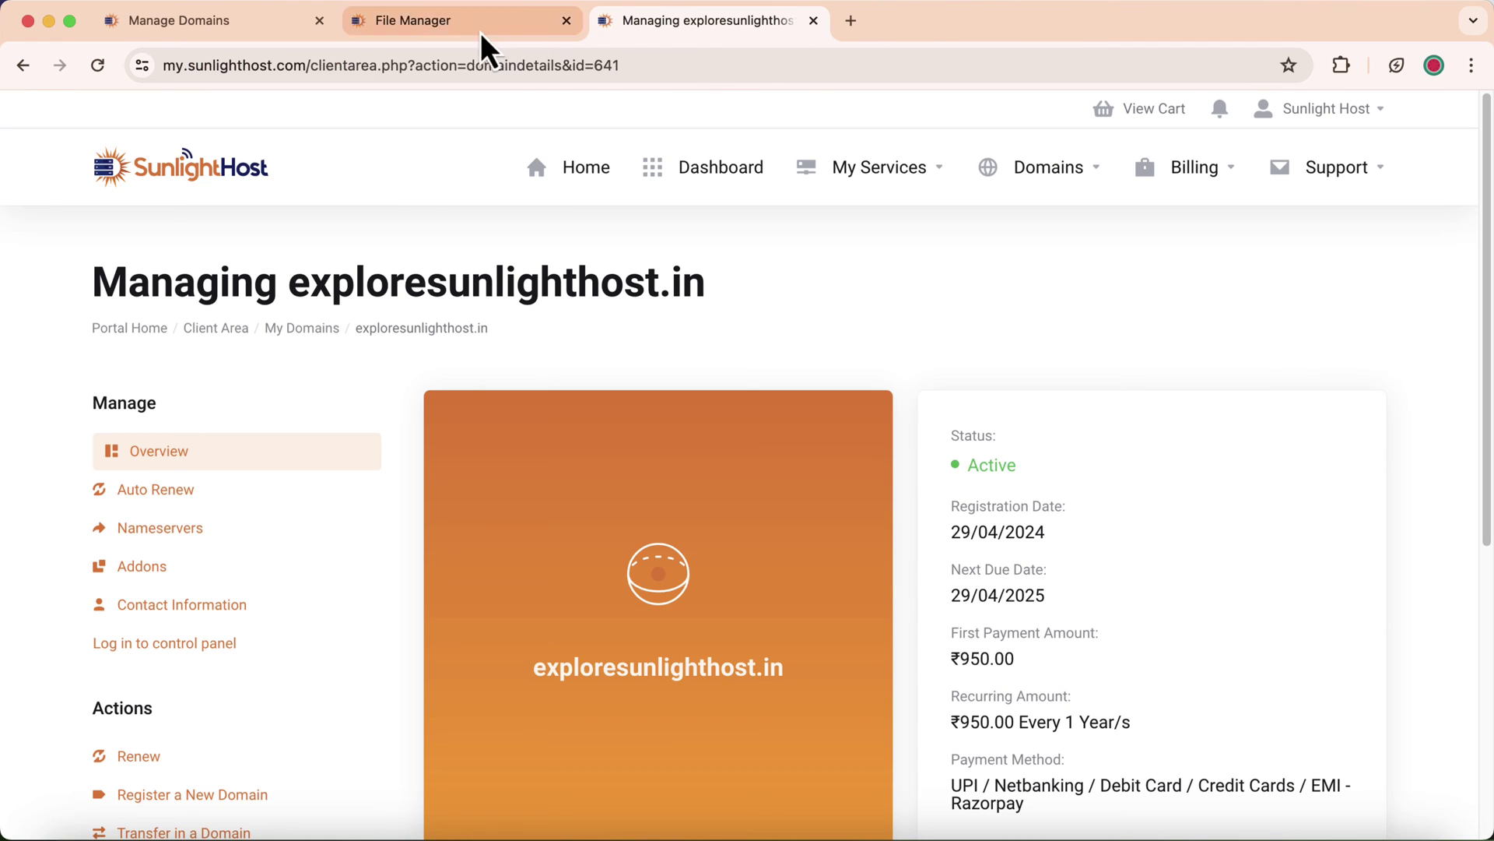
# Make exploresunlighthost.in the primary domain on the Manage Domains page, and switch the primary domain back to exploresunlighthost.com.
pyautogui.click(279, 19)
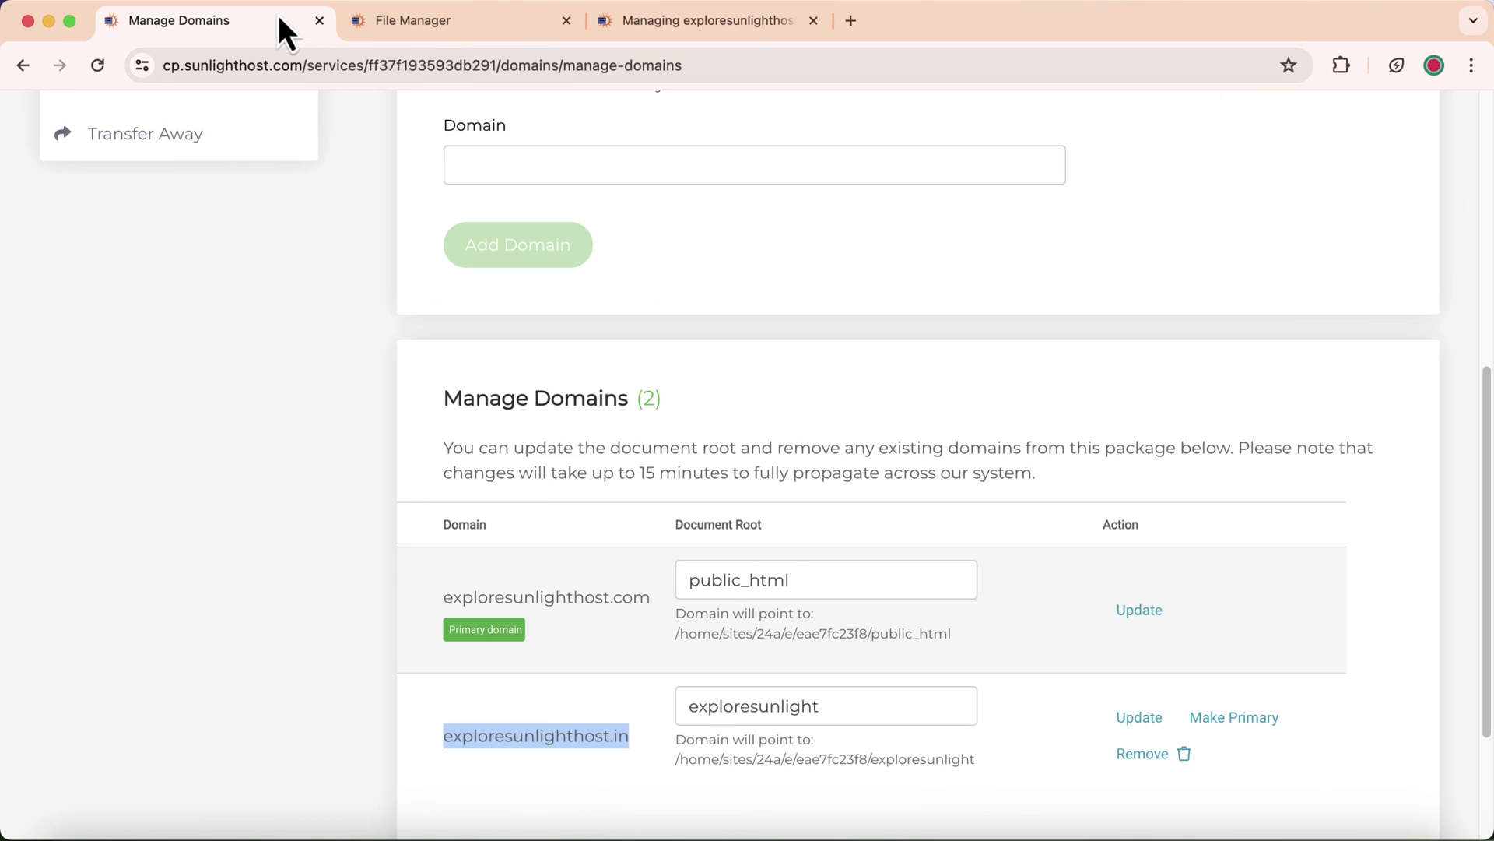
pyautogui.click(655, 740)
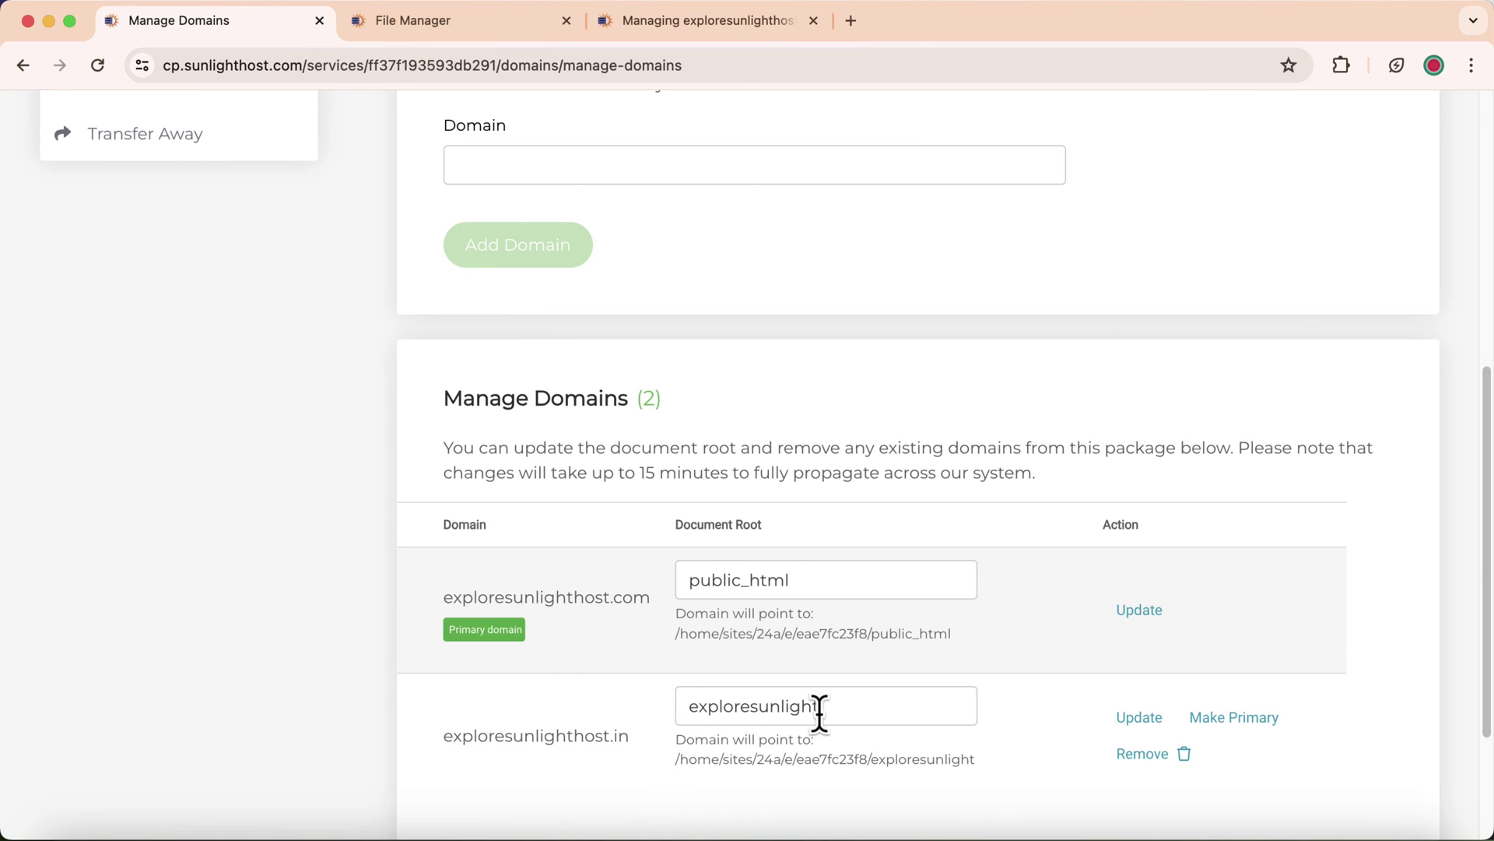
pyautogui.click(475, 21)
pyautogui.click(237, 31)
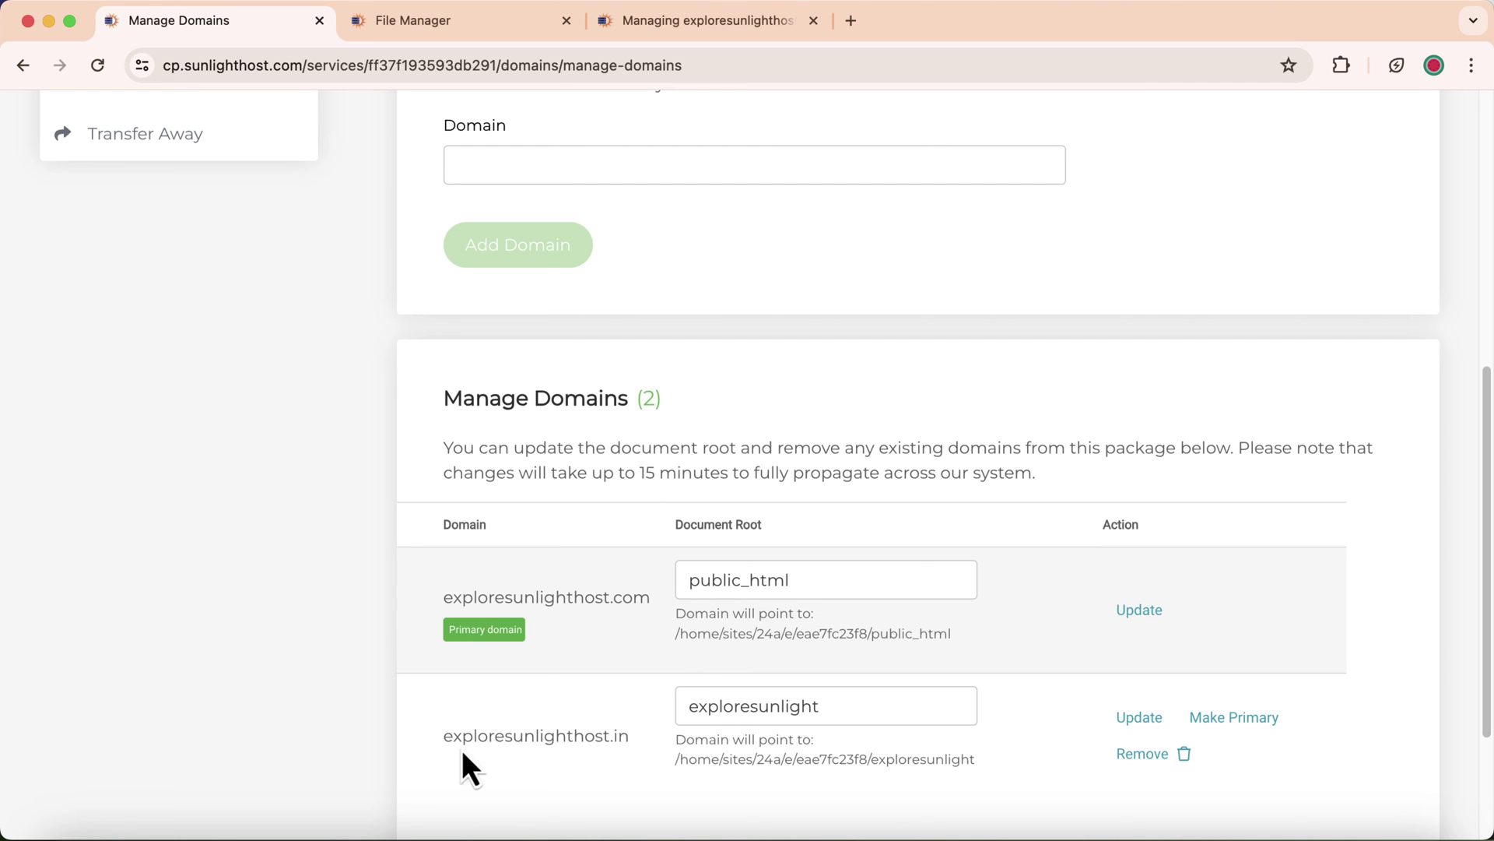
pyautogui.moveTo(441, 741); pyautogui.dragTo(648, 740)
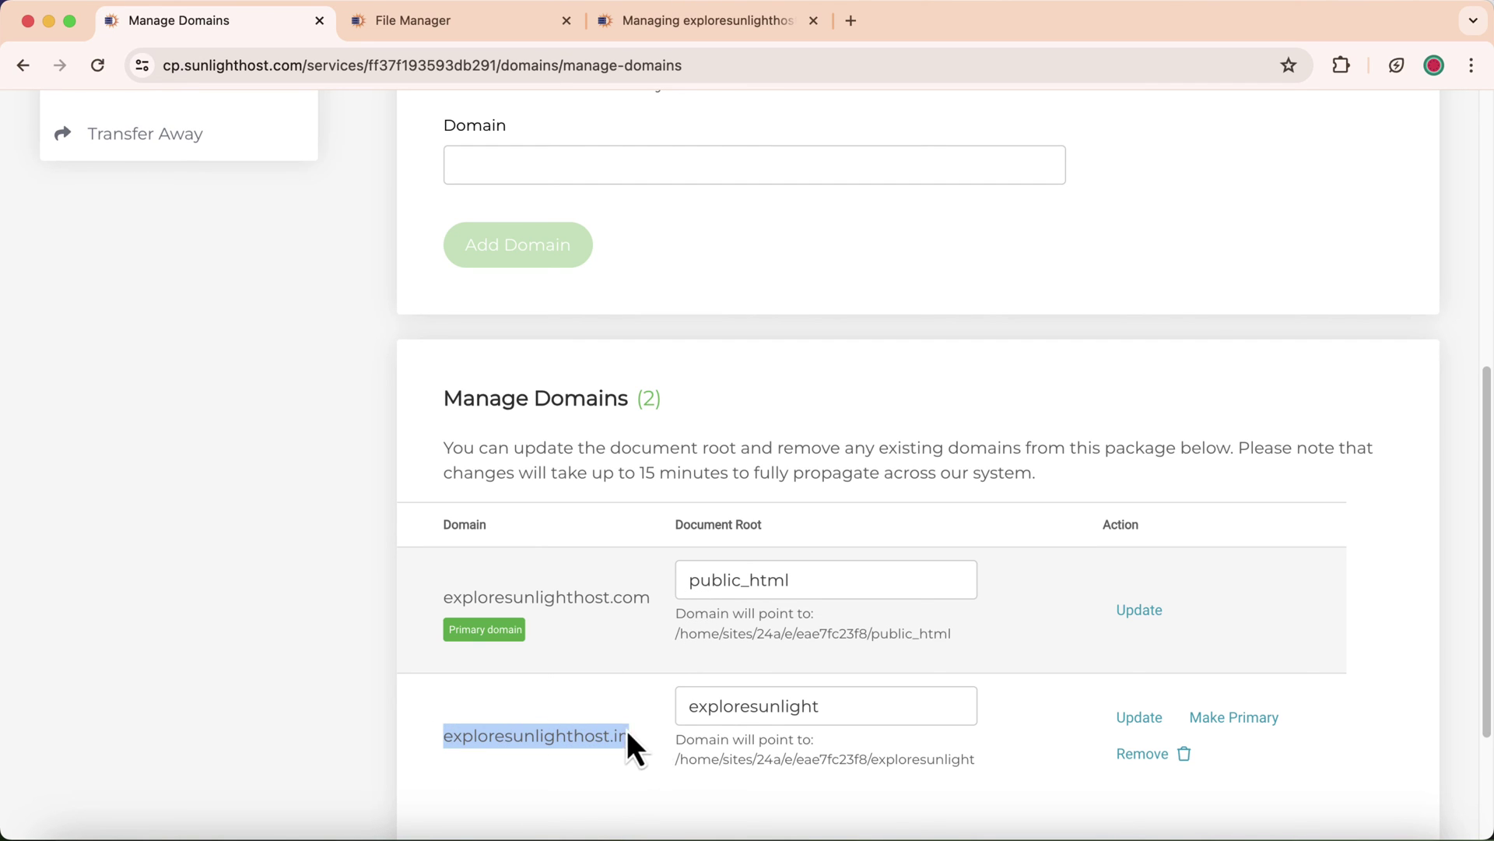
pyautogui.click(1213, 729)
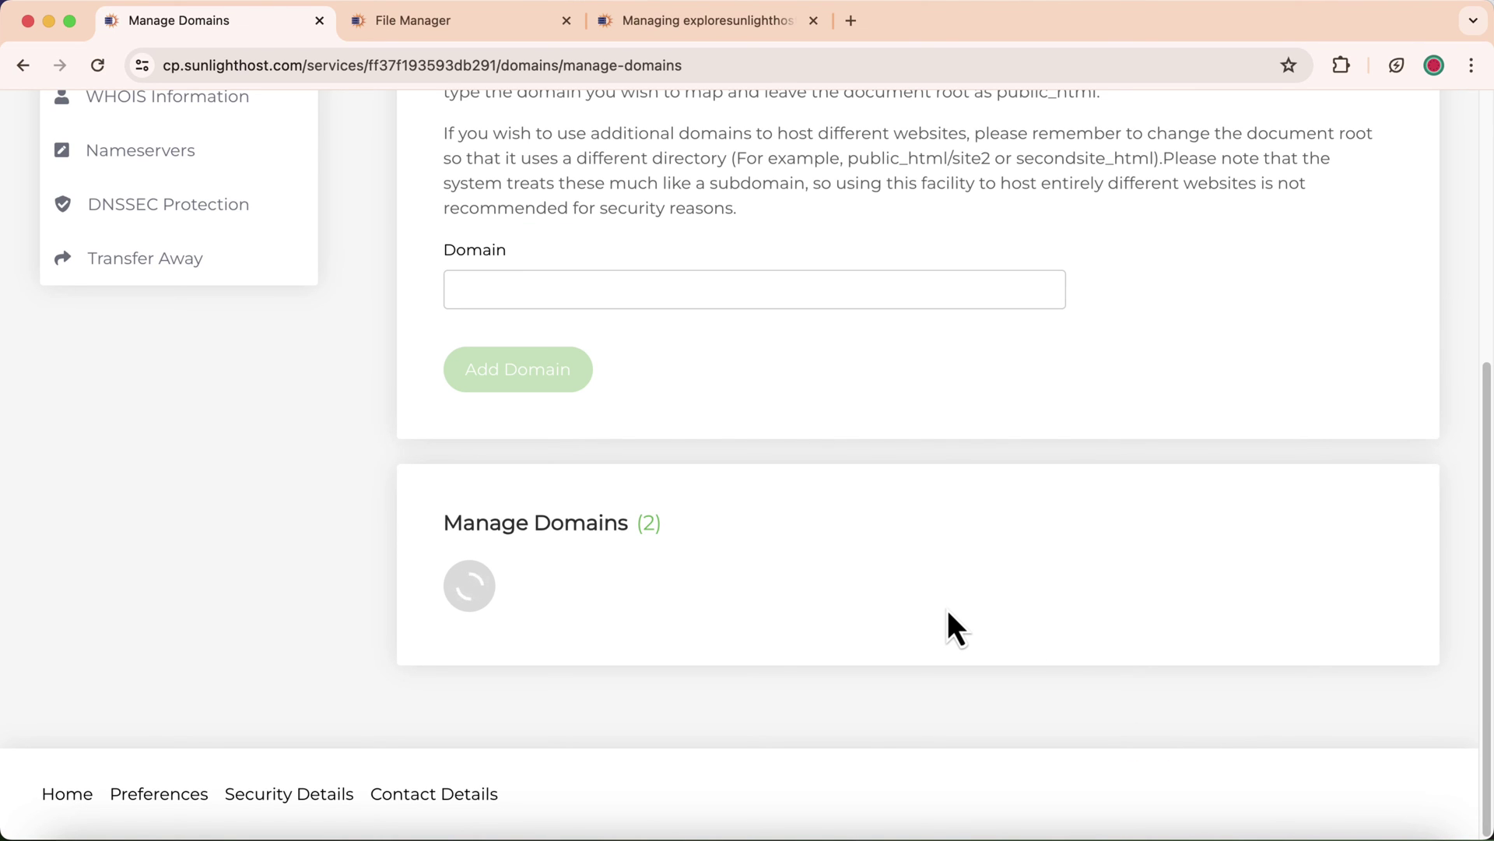
pyautogui.scroll(-2, 633, 635)
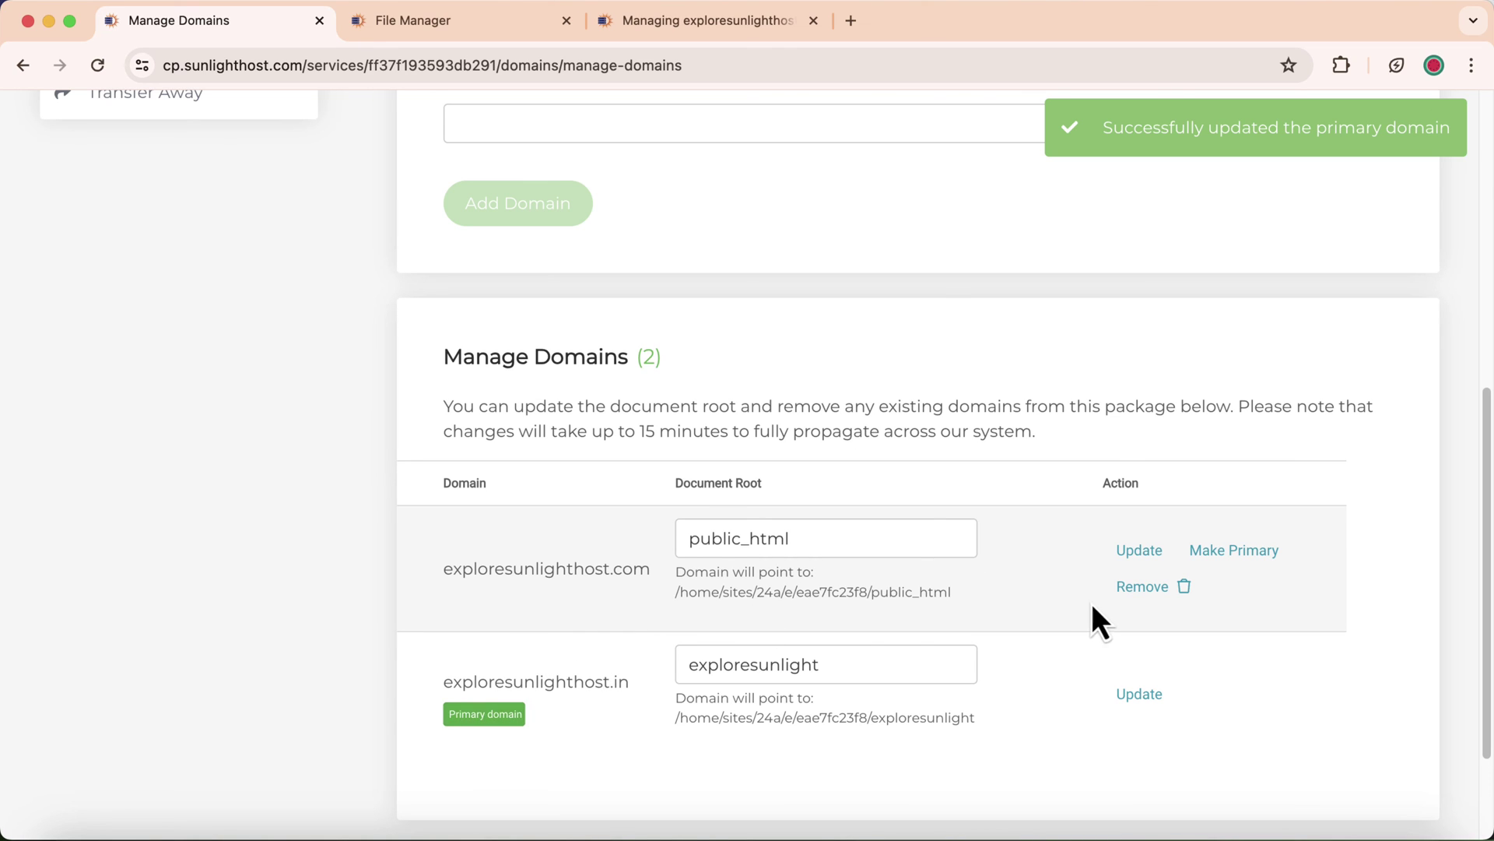
pyautogui.click(1237, 553)
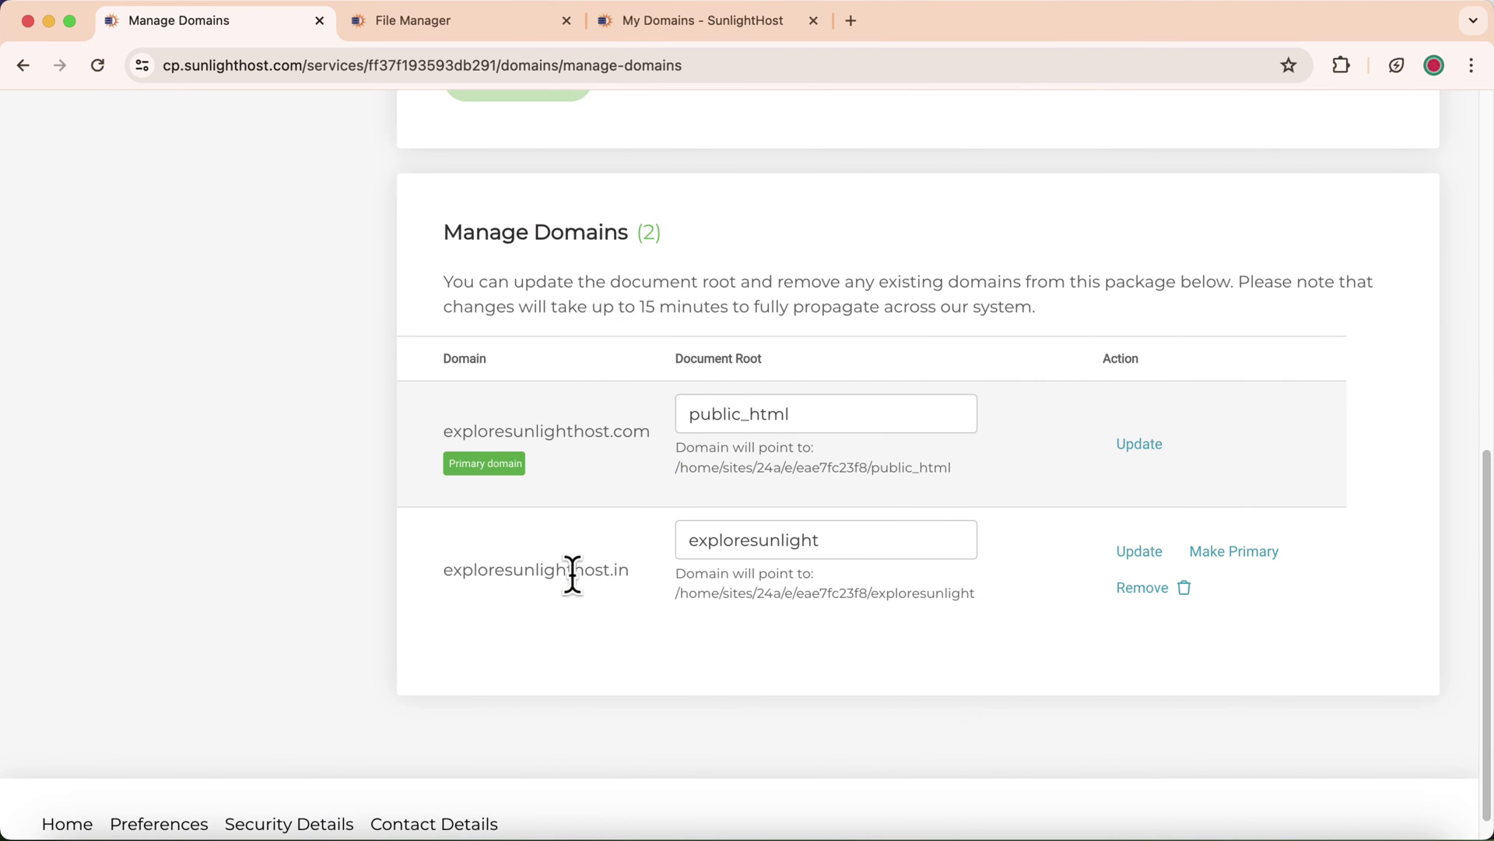
# View the My Domains list in the SunlightHost client area and return to the Manage Domains page.
pyautogui.click(713, 32)
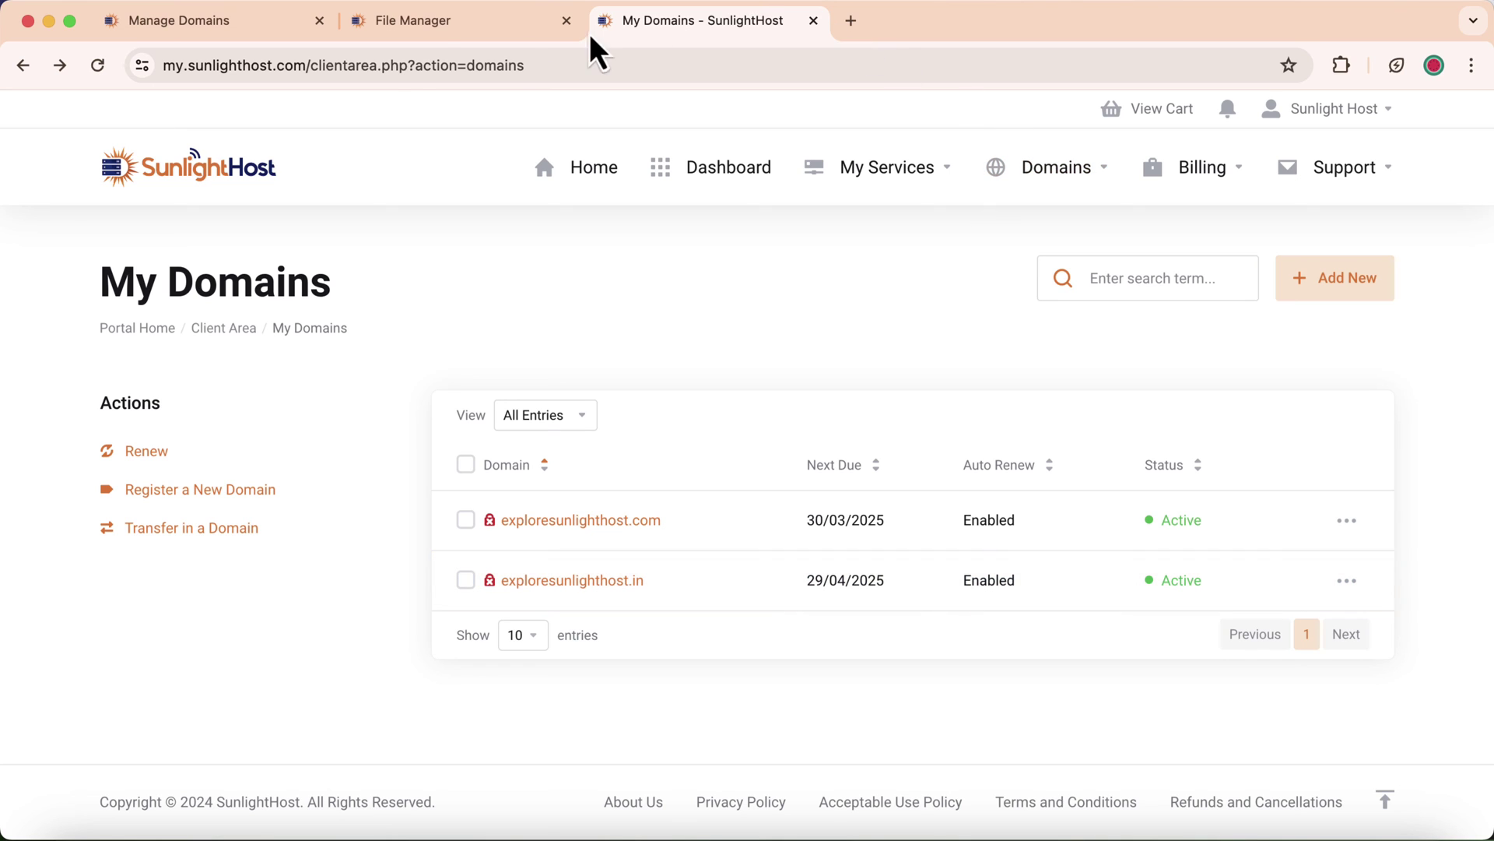
pyautogui.click(228, 34)
pyautogui.scroll(3, 610, 349)
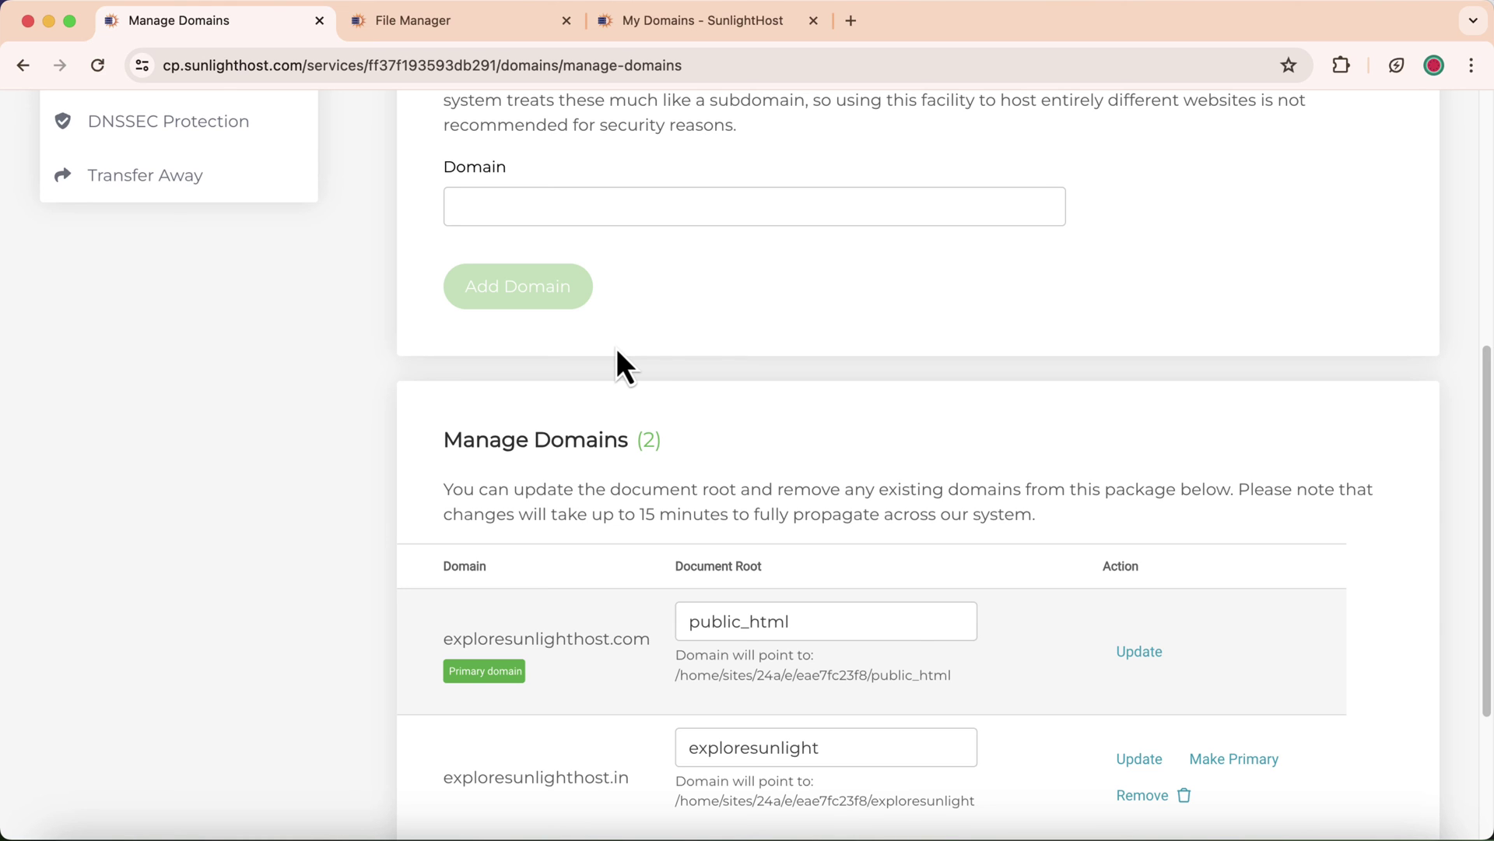
# Return to the hosting package overview and examine the SunlightHost nameservers in the provider details.
pyautogui.scroll(7, 617, 348)
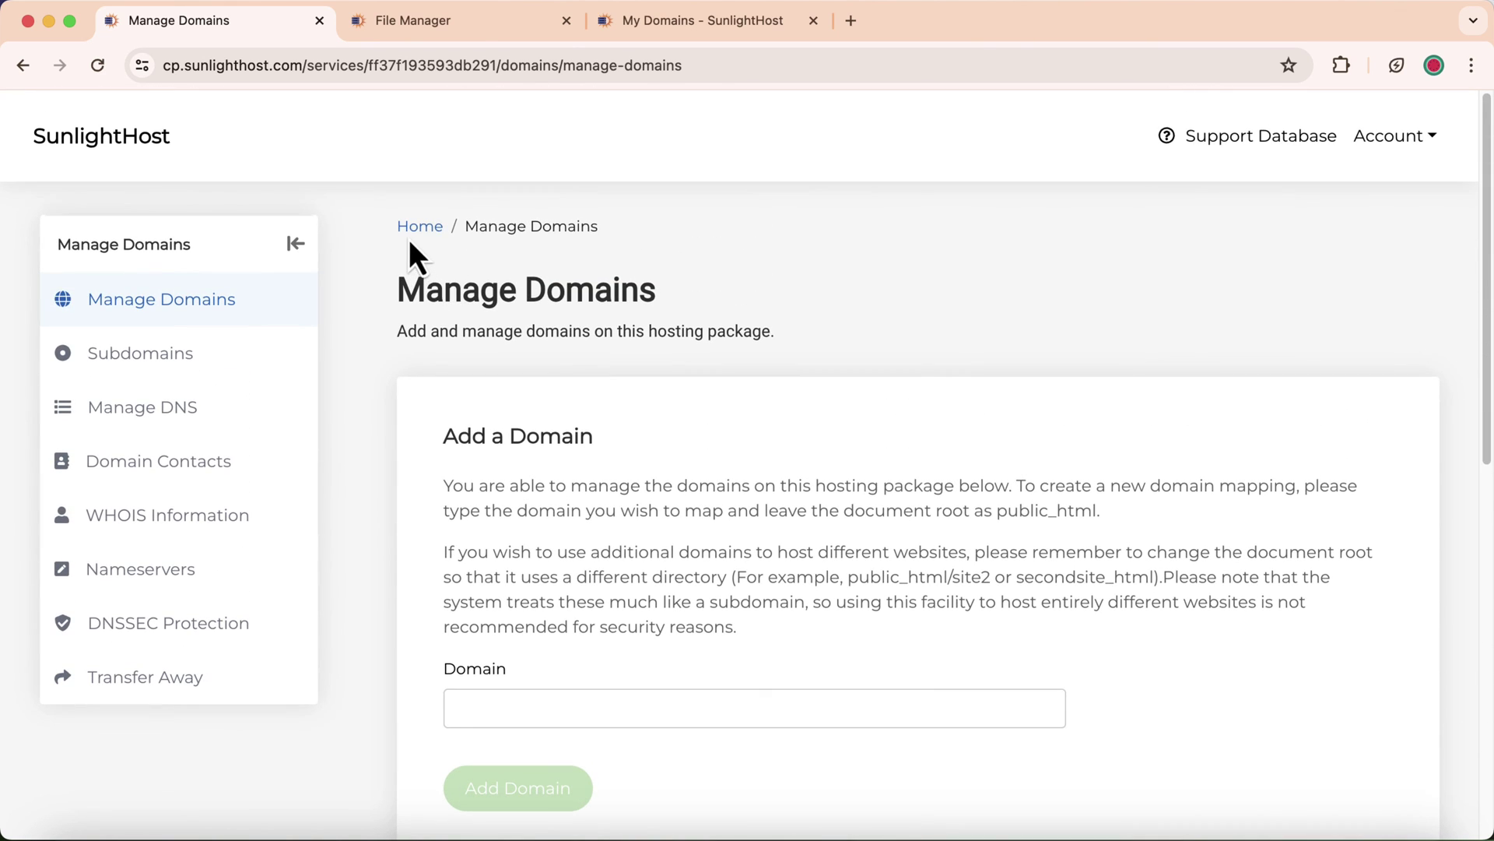
pyautogui.click(411, 227)
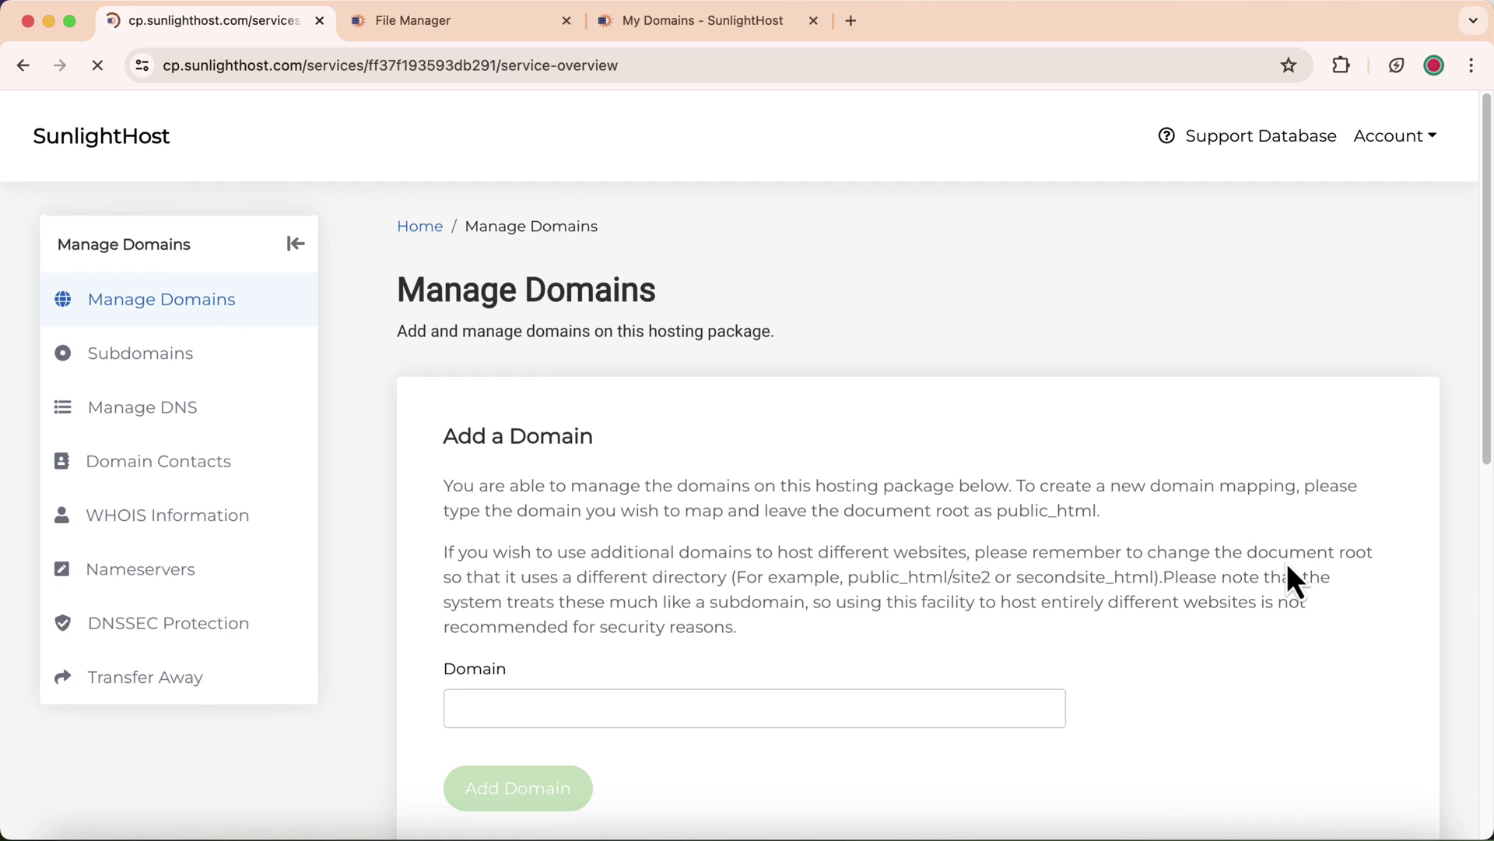
pyautogui.scroll(-5, 1311, 566)
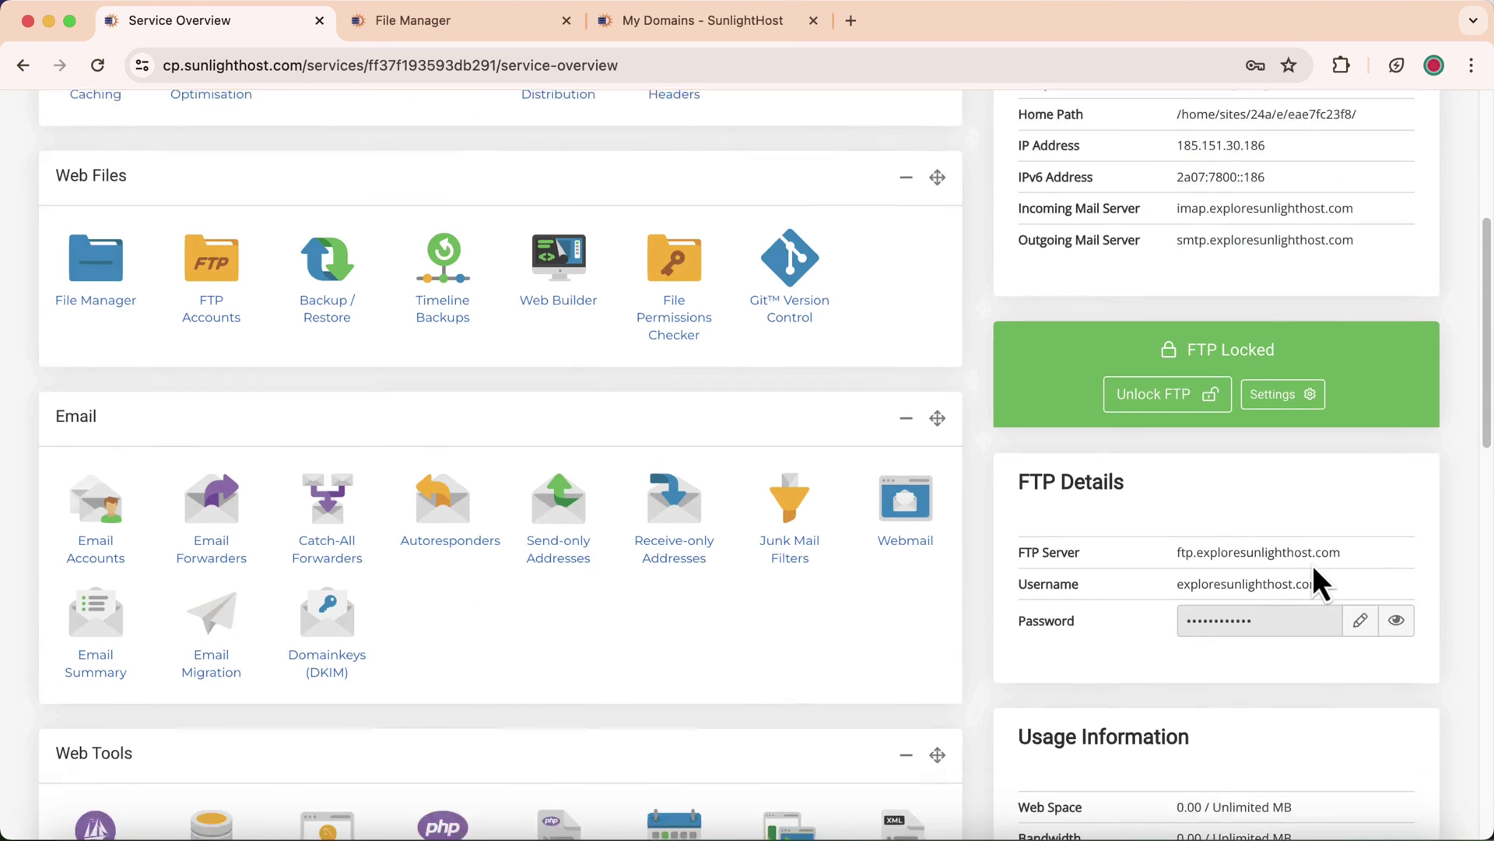
pyautogui.scroll(-10, 1310, 566)
pyautogui.scroll(1, 1260, 545)
pyautogui.moveTo(1175, 480); pyautogui.dragTo(1307, 527)
pyautogui.click(1204, 498)
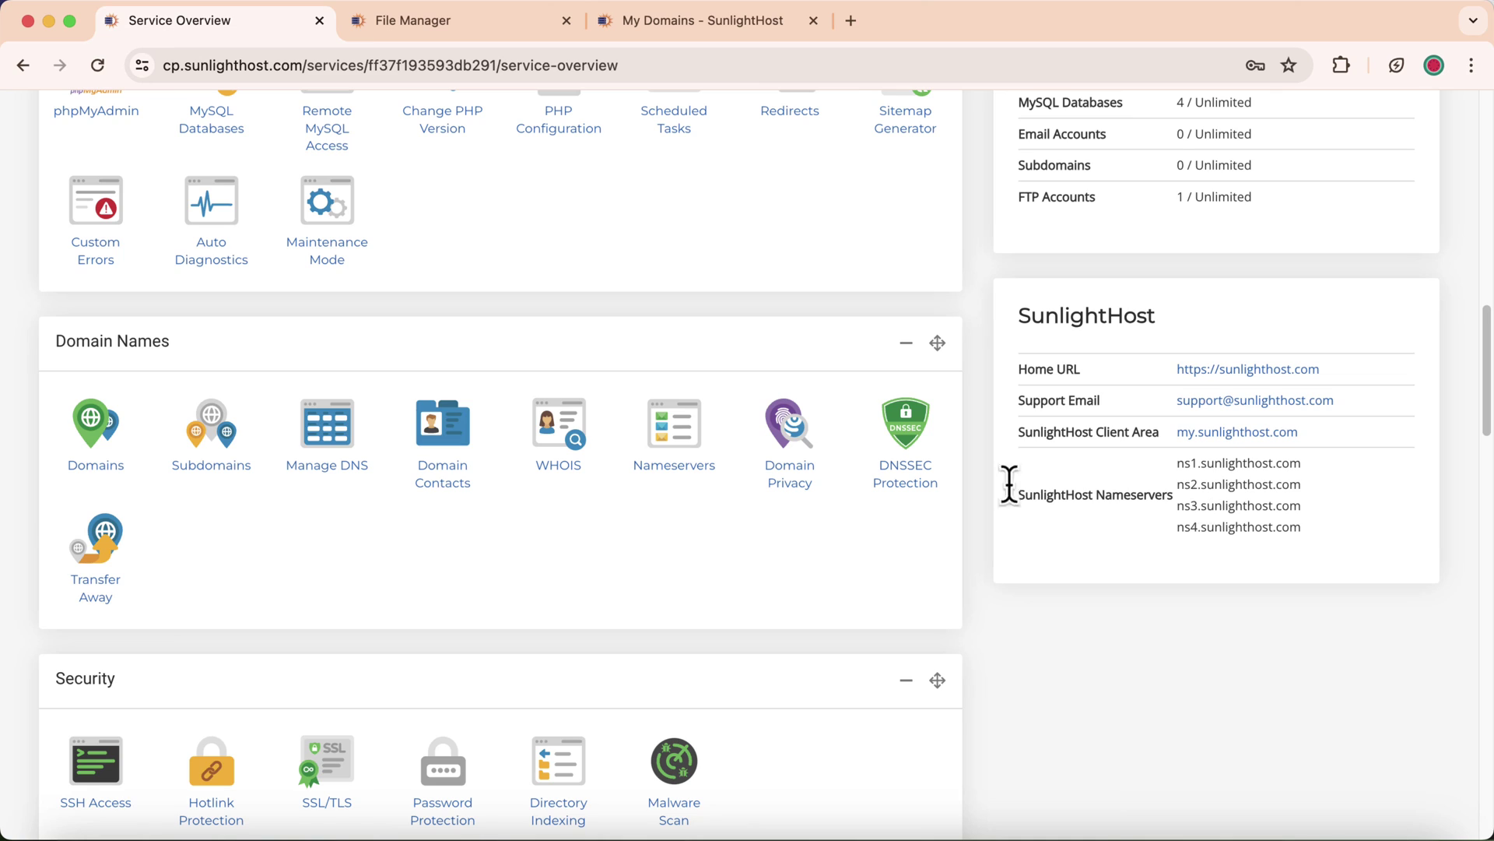
# Reopen the Manage Domains list and edit the document root of exploresunlighthost.com to public_html/.
pyautogui.click(98, 433)
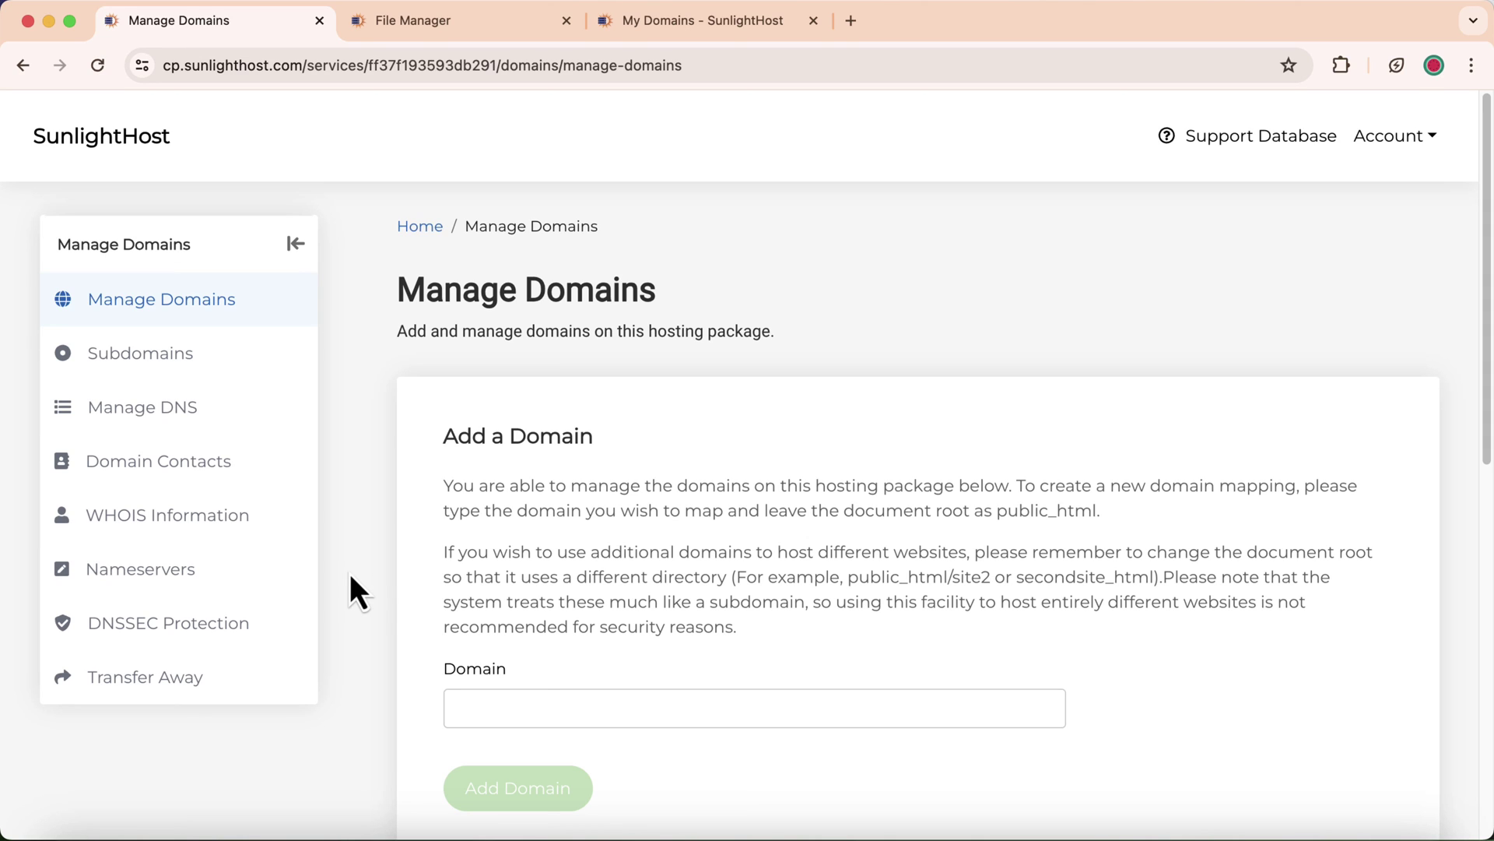
pyautogui.scroll(-3, 482, 567)
pyautogui.scroll(-3, 632, 593)
pyautogui.scroll(-5, 632, 593)
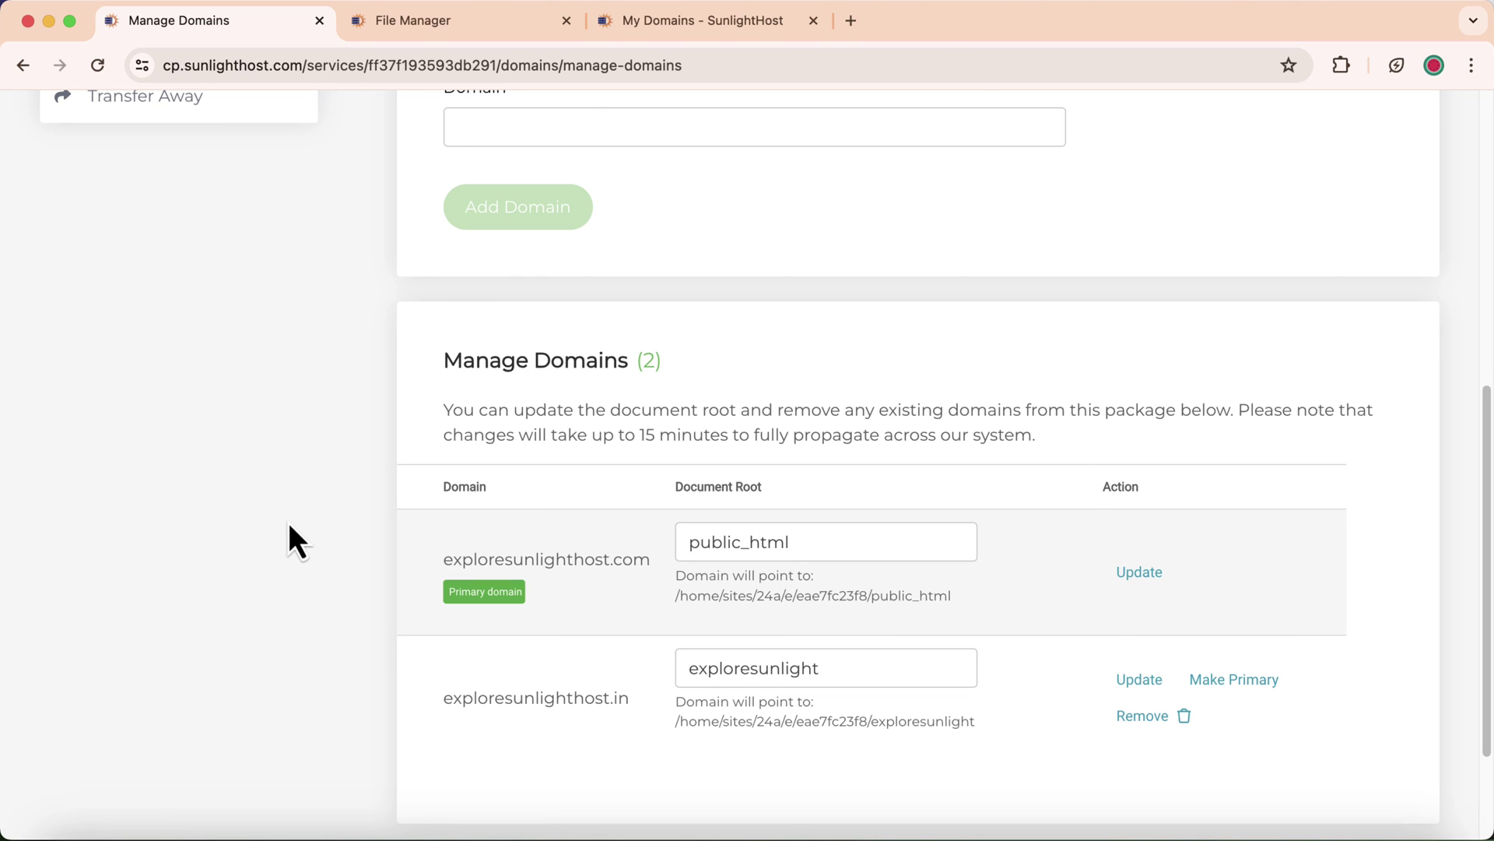
pyautogui.click(837, 525)
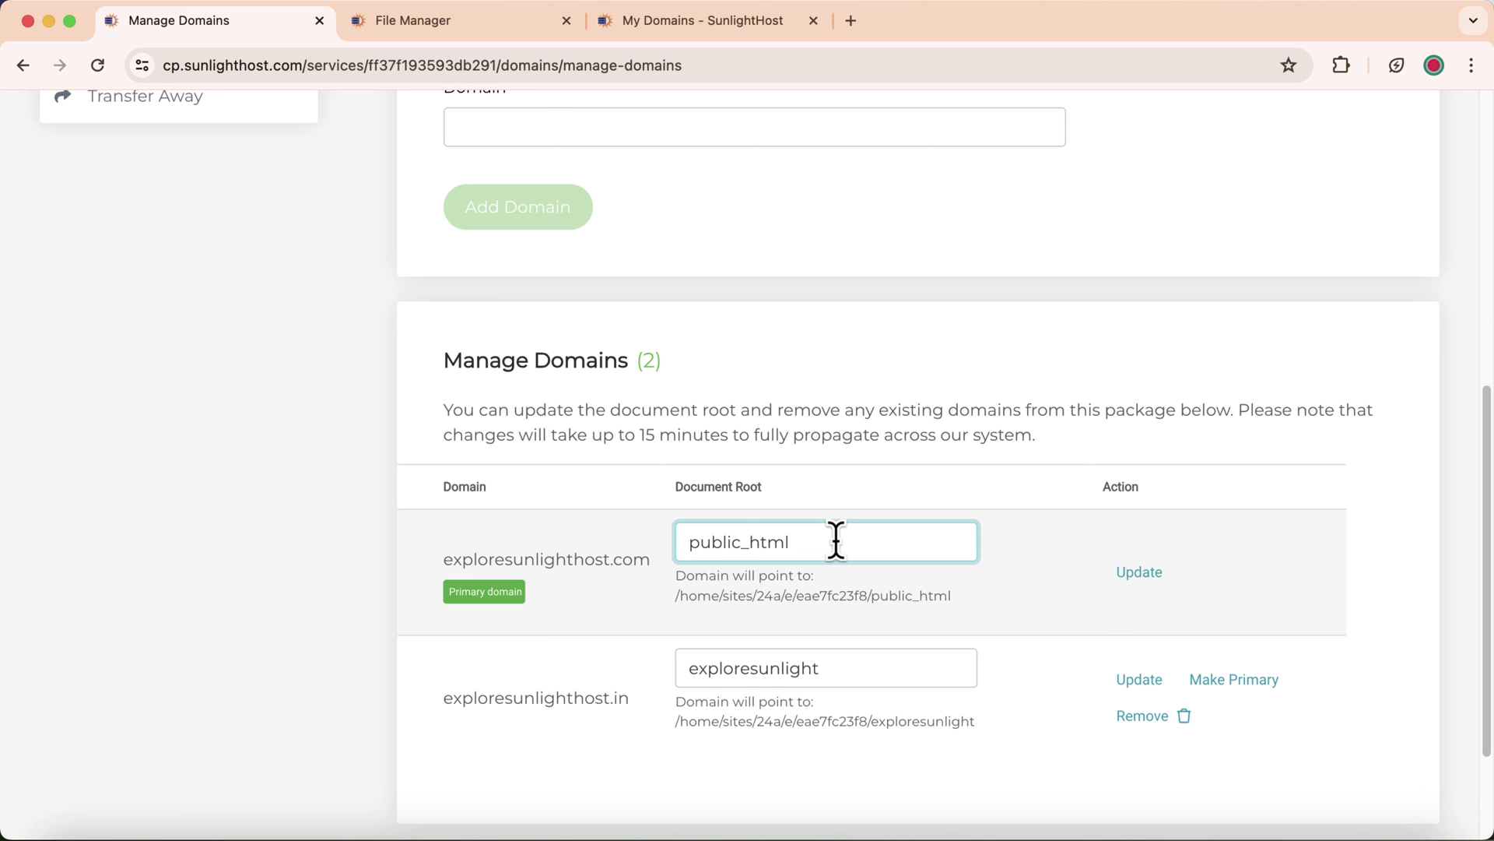
pyautogui.write('/')
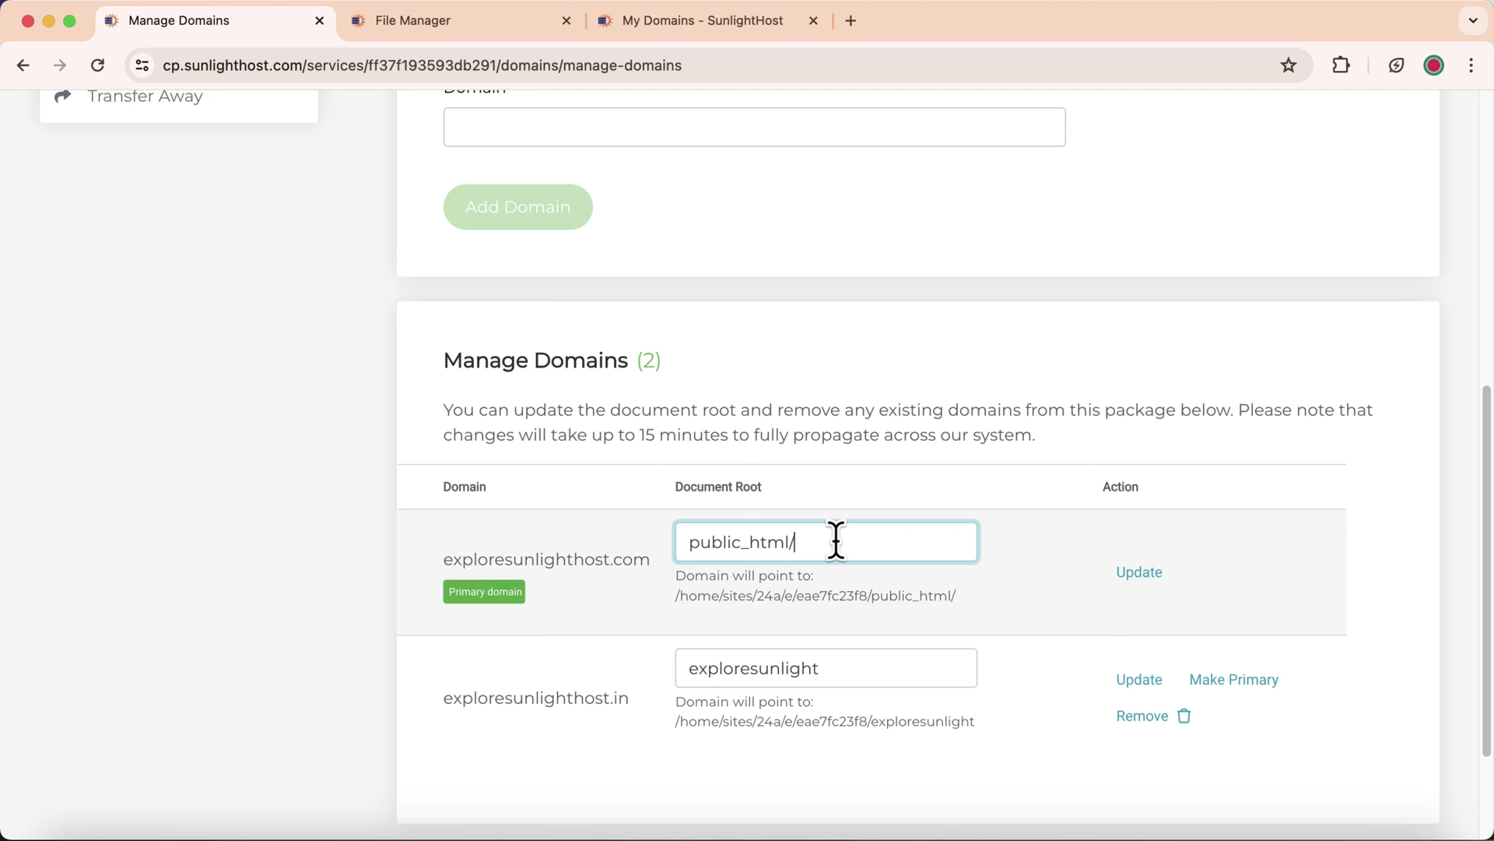